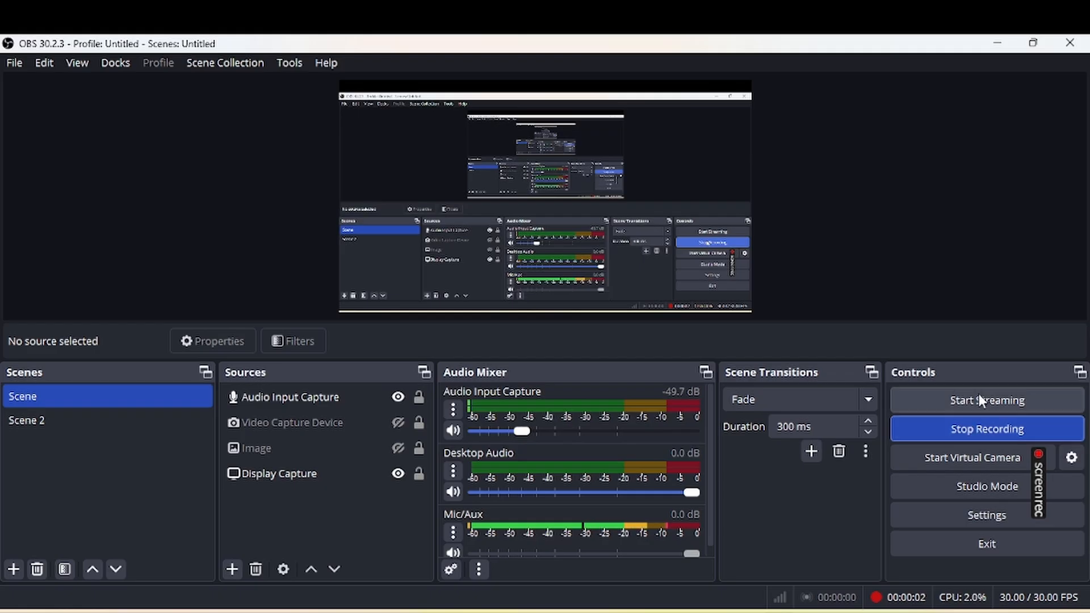
# Switch to the Document1 document in Word and place the cursor at the start of the first paragraph
pyautogui.click(1001, 44)
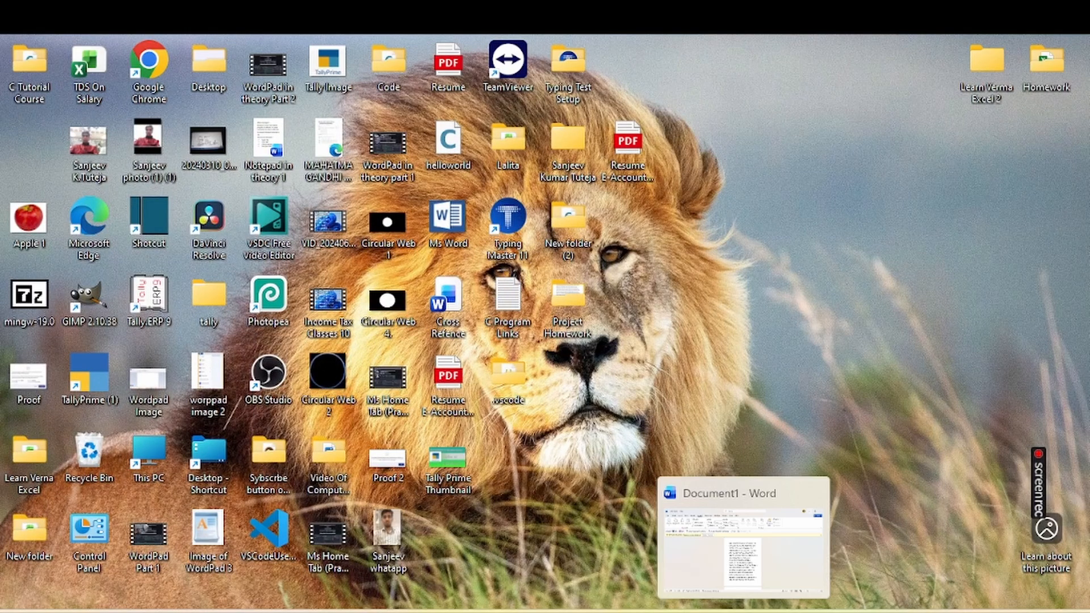
pyautogui.click(744, 612)
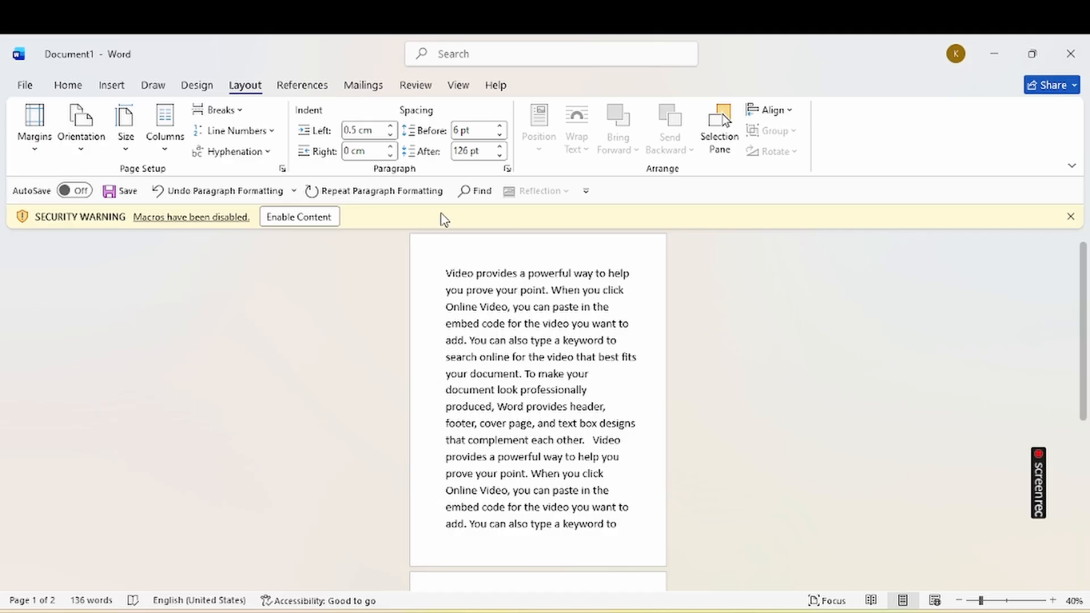
pyautogui.click(452, 276)
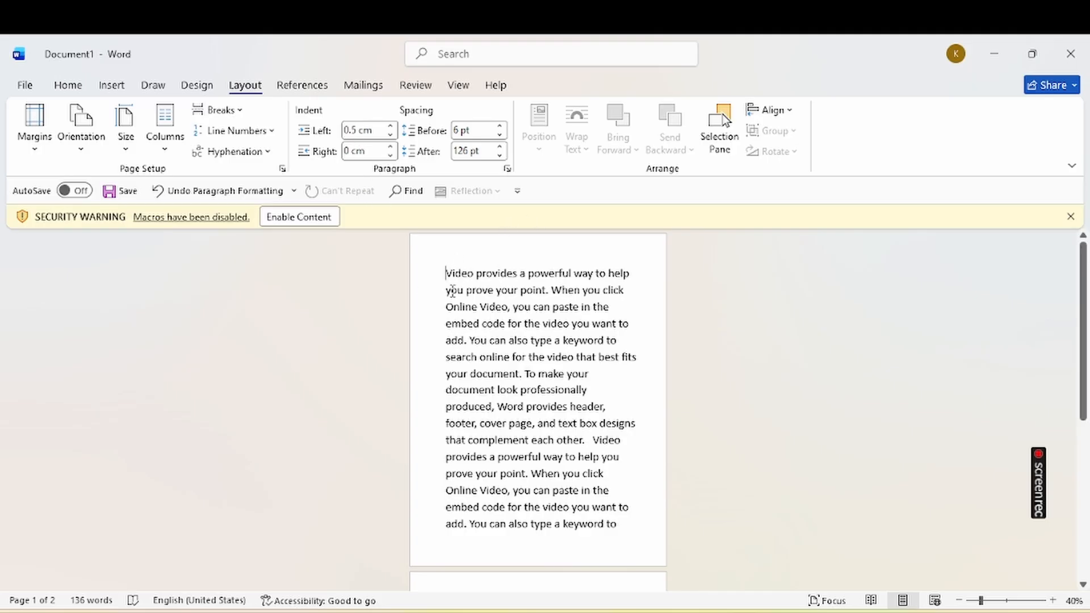
# Increase the left indent of the first paragraph to 5.3 cm
pyautogui.click(390, 126)
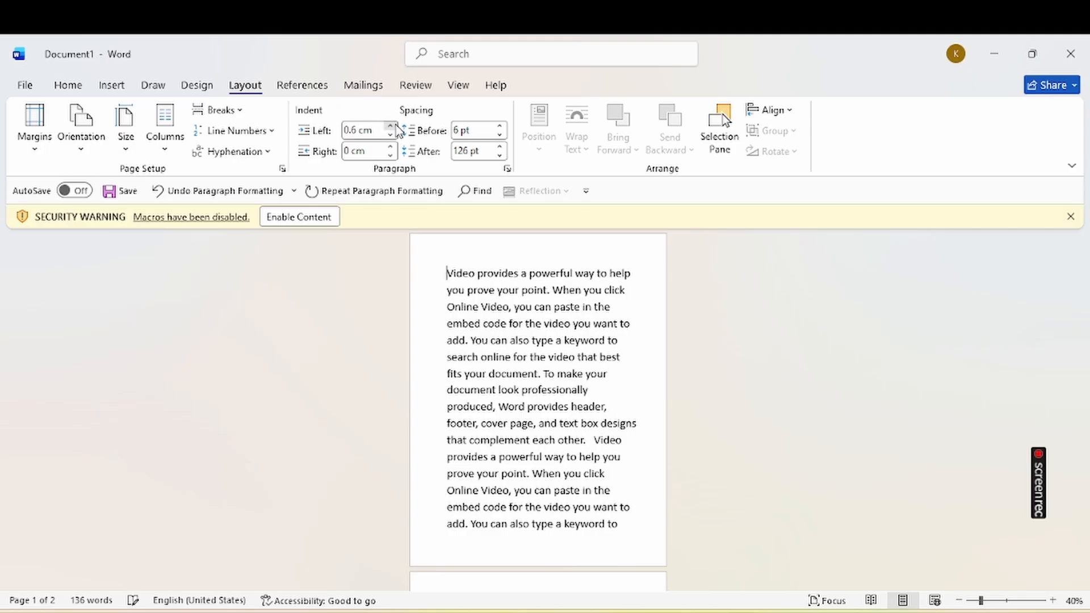
pyautogui.click(391, 126)
pyautogui.moveTo(391, 125); pyautogui.dragTo(391, 125)
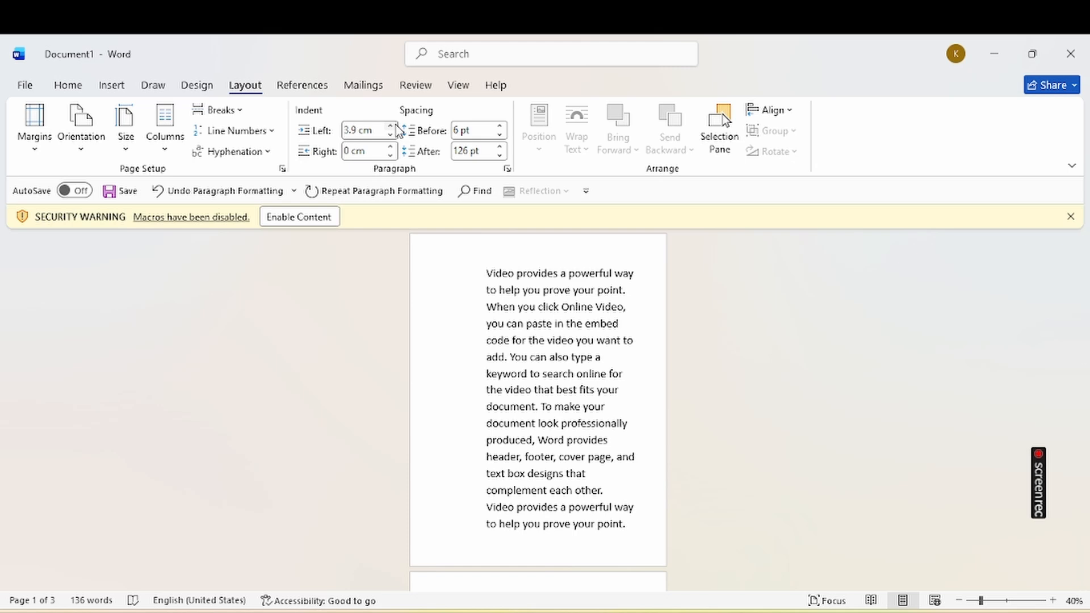
pyautogui.moveTo(392, 126); pyautogui.dragTo(392, 125)
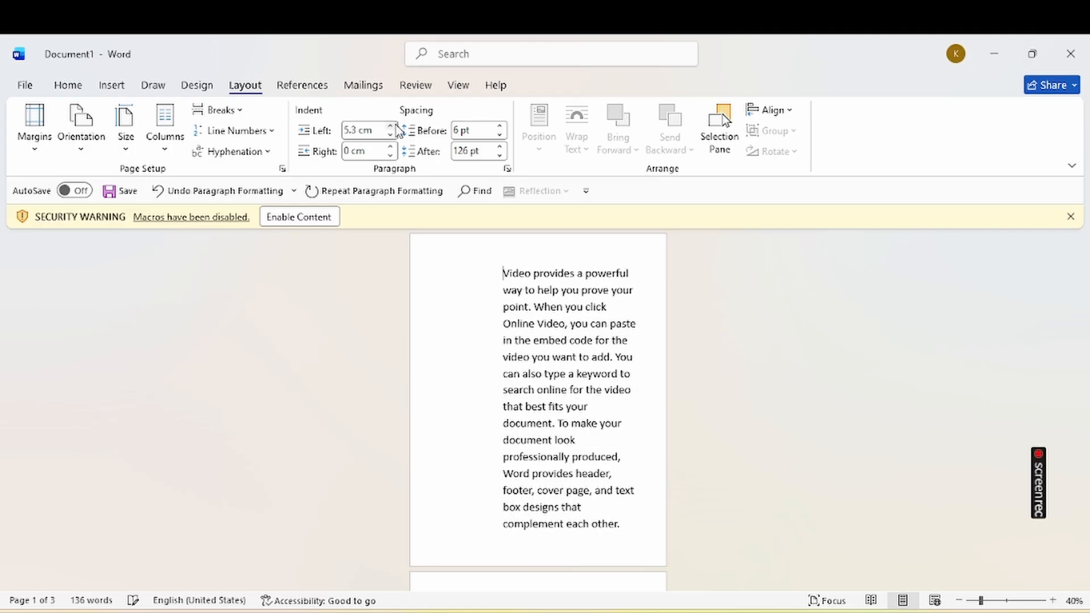
# Undo the left indent increases step by step, back down to 0.7 cm
pyautogui.hotkey('ctrl', 'z')
pyautogui.hotkey('ctrl', 'z')
pyautogui.hotkey('ctrl', 'z')
pyautogui.hotkey('ctrl', 'z')
pyautogui.hotkey('ctrl', 'z')
pyautogui.hotkey('ctrl', 'z')
pyautogui.hotkey('ctrl', 'z')
pyautogui.hotkey('ctrl', 'z')
pyautogui.hotkey('ctrl', 'z')
pyautogui.hotkey('ctrl', 'z')
pyautogui.hotkey('ctrl', 'z')
pyautogui.hotkey('ctrl', 'z')
pyautogui.hotkey('ctrl', 'z')
pyautogui.hotkey('ctrl', 'z')
pyautogui.hotkey('ctrl', 'z')
pyautogui.hotkey('ctrl', 'z')
pyautogui.hotkey('ctrl', 'z')
pyautogui.hotkey('ctrl', 'z')
pyautogui.hotkey('ctrl', 'z')
pyautogui.hotkey('ctrl', 'z')
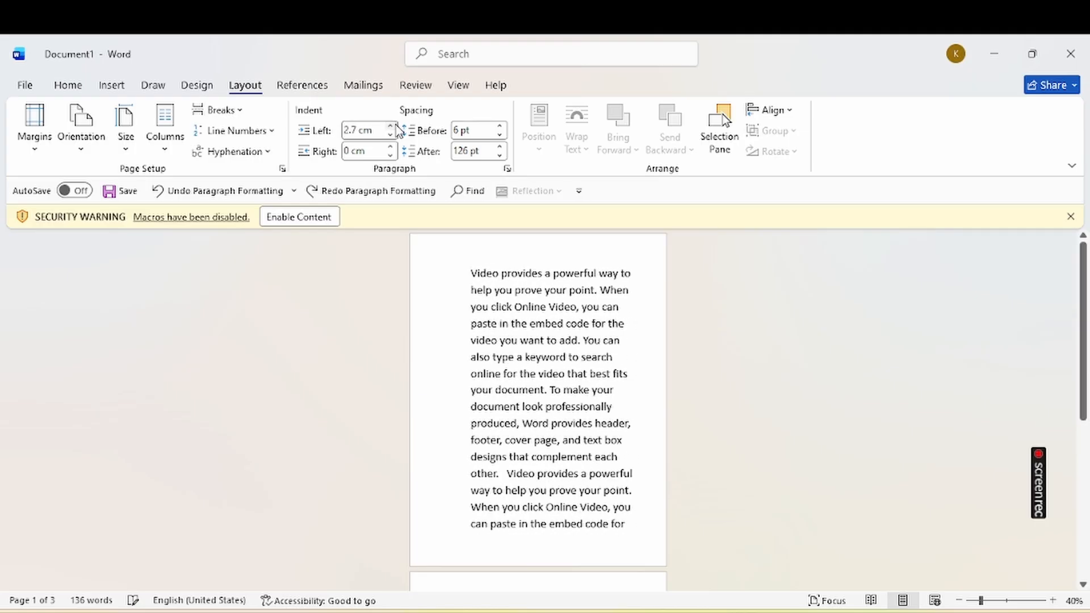
pyautogui.hotkey('ctrl', 'z')
pyautogui.hotkey('ctrl', 'z')
pyautogui.hotkey('ctrl', 'z')
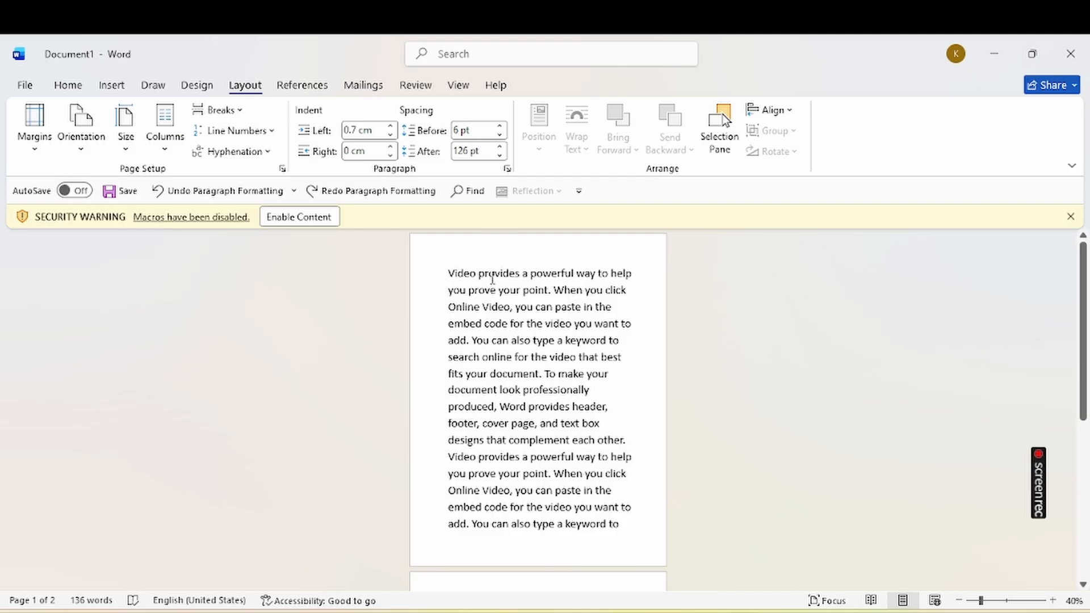
# Increase the right indent of the first paragraph to 3.7 cm
pyautogui.click(392, 147)
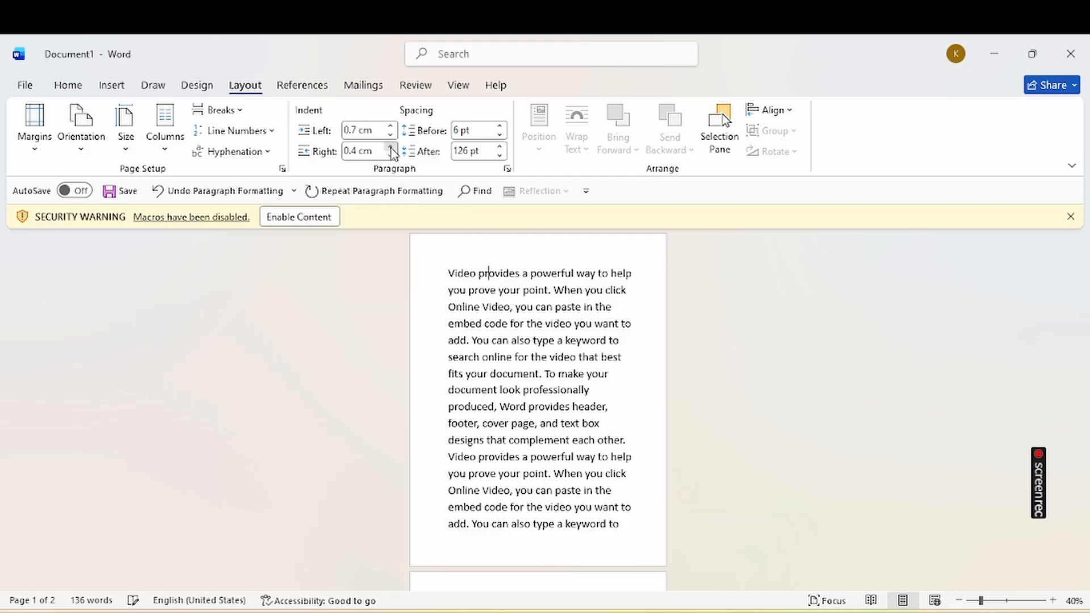
pyautogui.moveTo(391, 150); pyautogui.dragTo(391, 149)
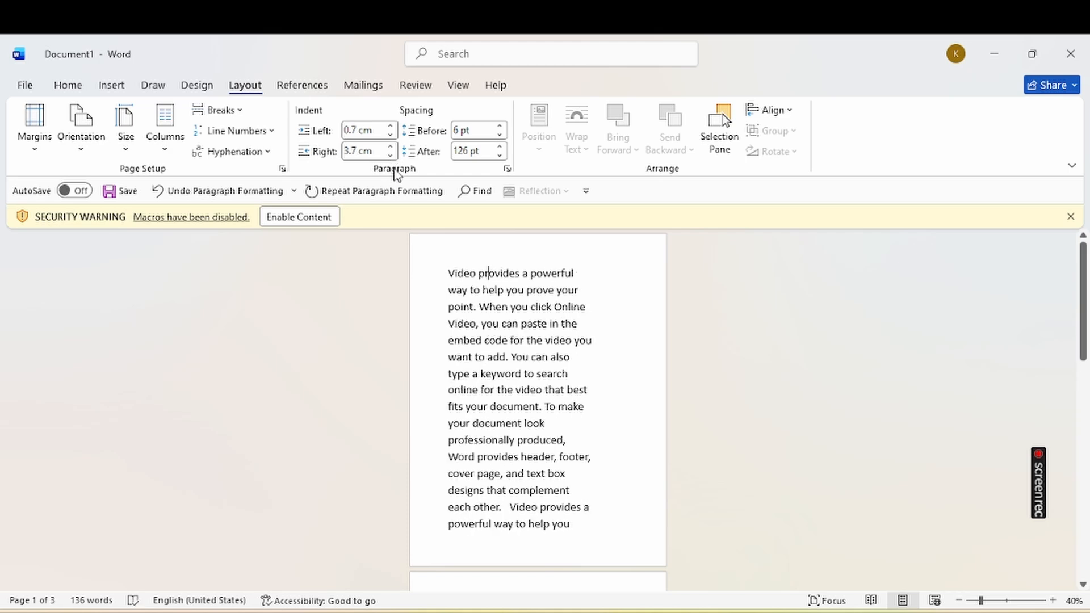
# Delete all the text in the document and type "=" on the empty page
pyautogui.hotkey('ctrl', 'a')
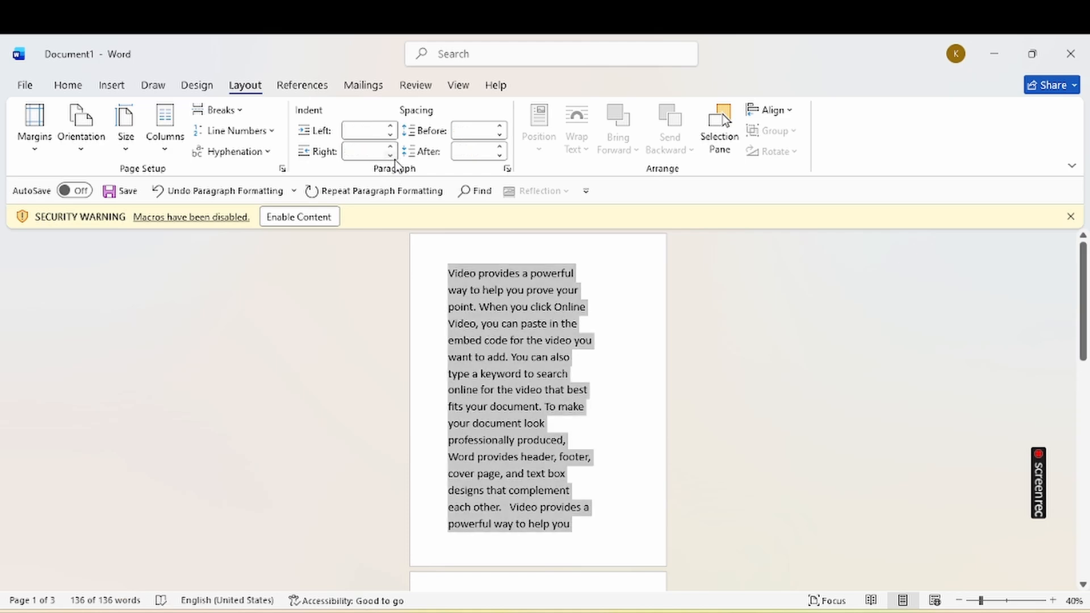
pyautogui.press('Delete')
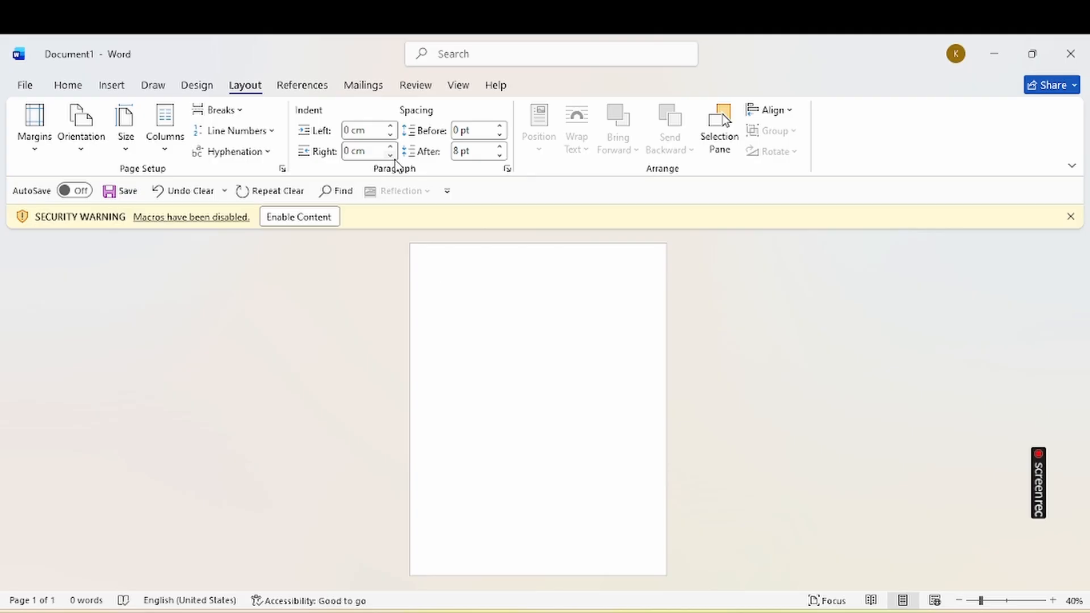
pyautogui.write('=')
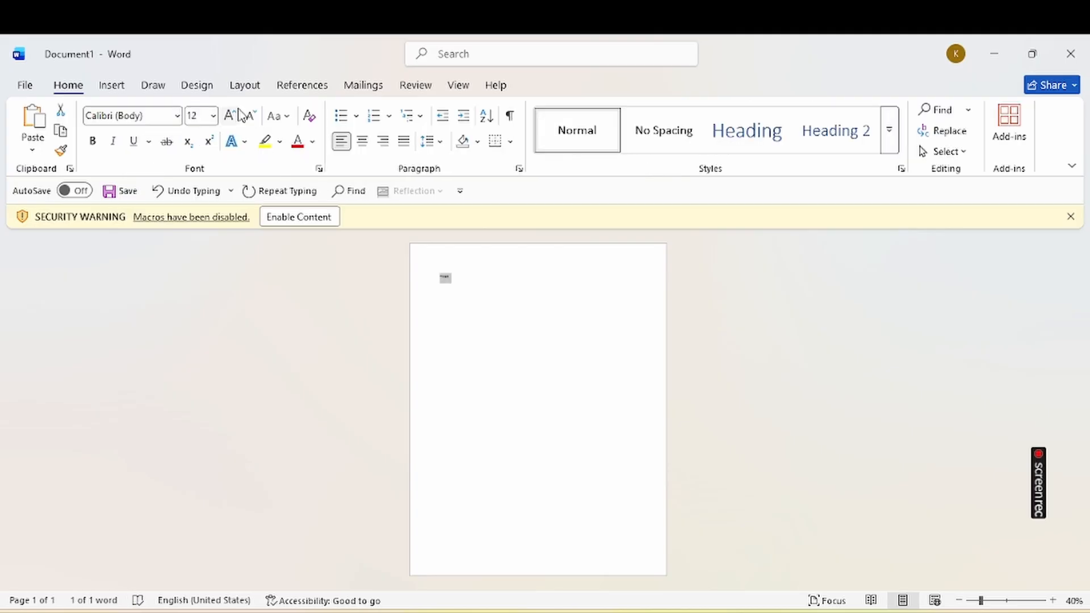
# Enlarge the selected text on the page to font size 36
pyautogui.click(235, 114)
pyautogui.click(234, 114)
pyautogui.click(235, 114)
pyautogui.click(235, 114)
pyautogui.click(235, 114)
pyautogui.click(235, 115)
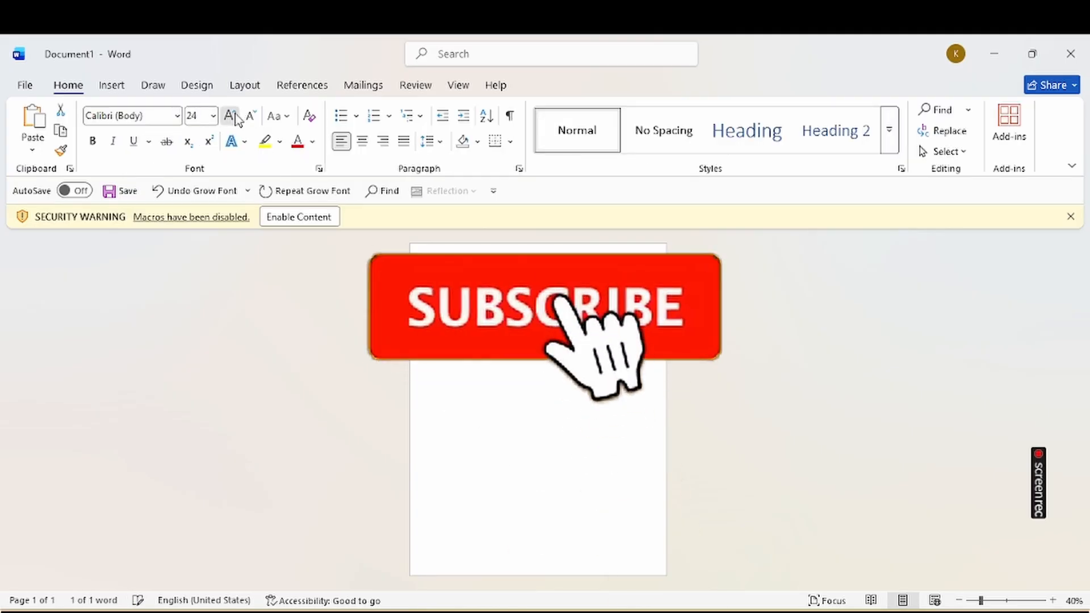
pyautogui.click(234, 115)
pyautogui.click(235, 114)
pyautogui.click(235, 114)
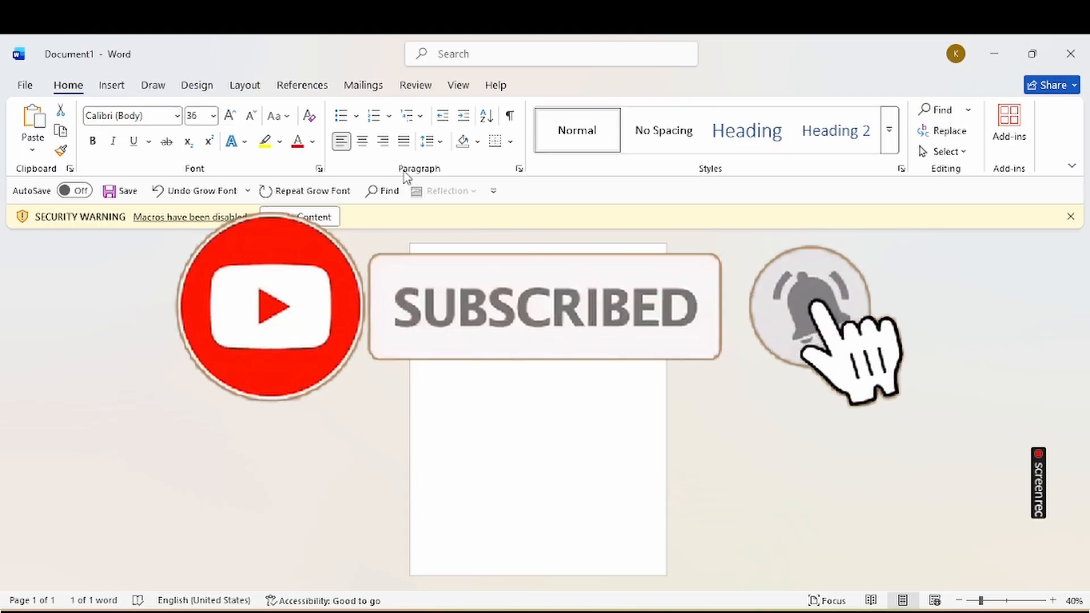
# Replace the selected text with sample paragraphs generated by the formula =rand()
pyautogui.write('=ra')
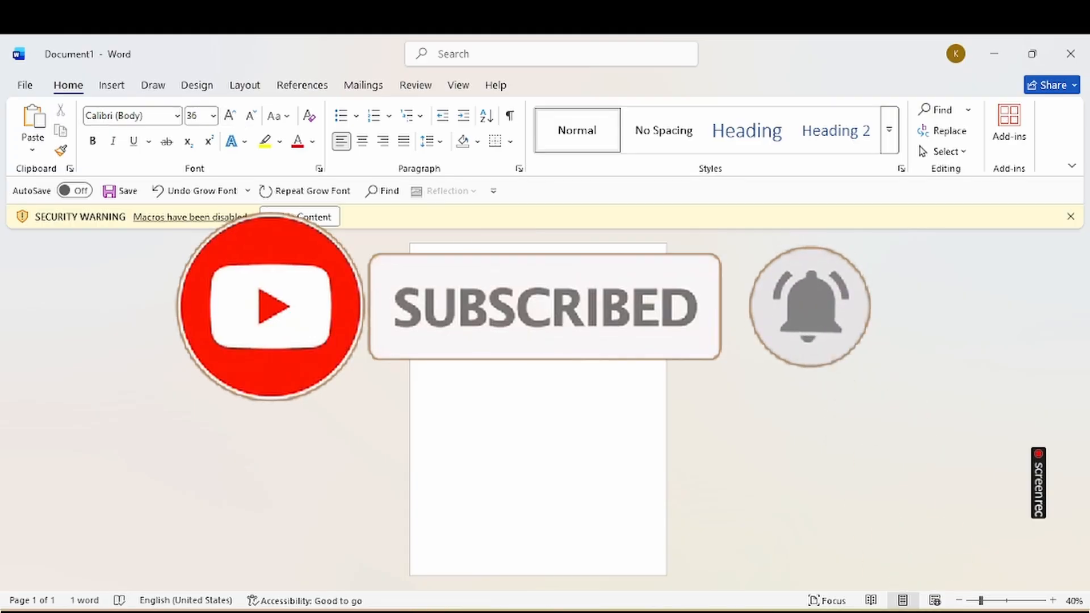
pyautogui.write('nd*')
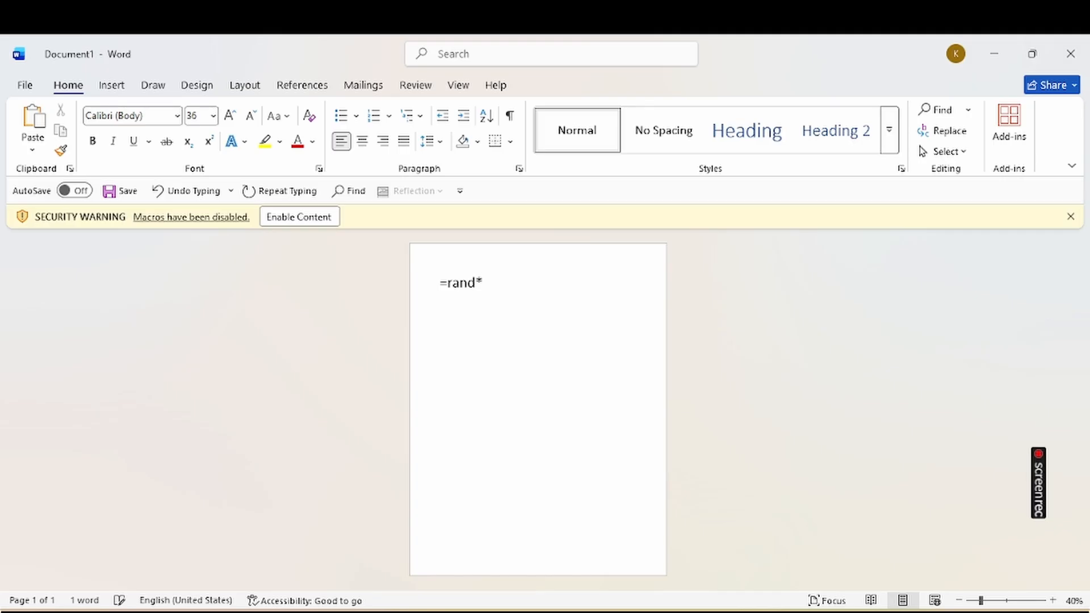
pyautogui.press('BackSpace')
pyautogui.write('()')
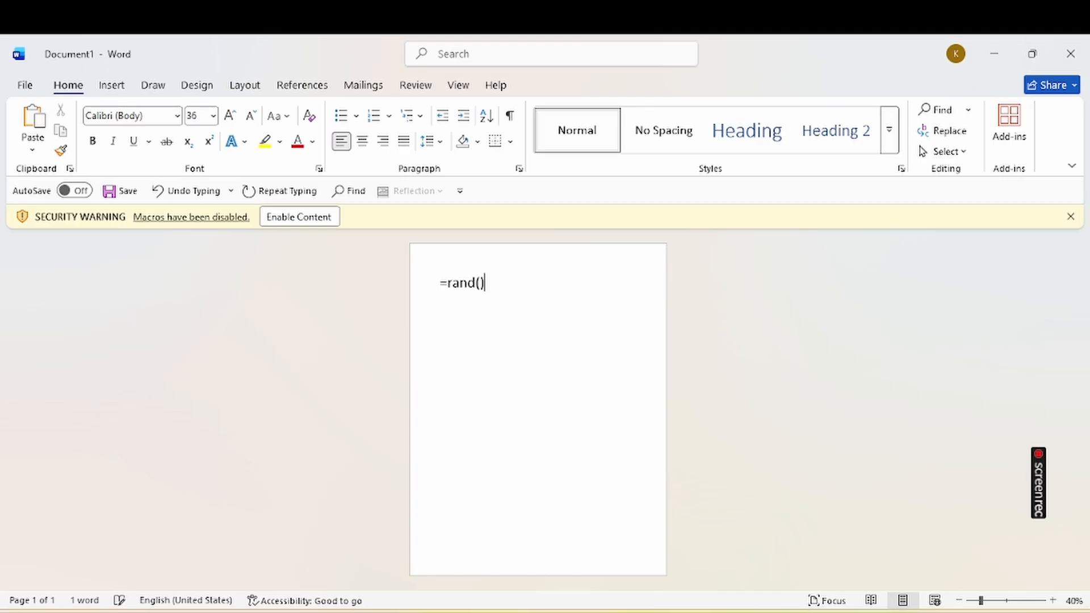
pyautogui.press('Return')
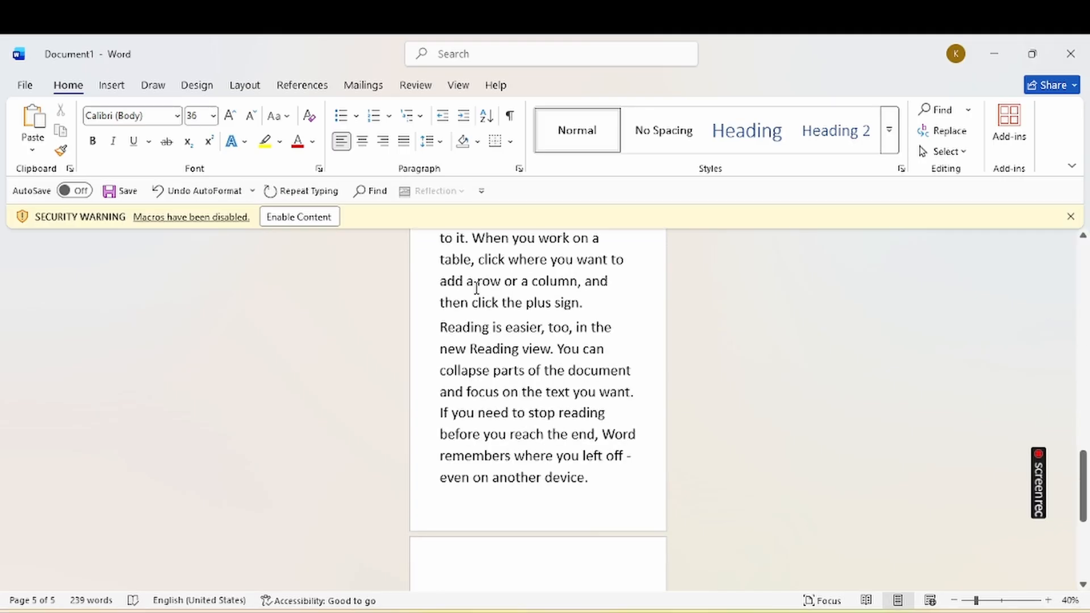
# Increase the spacing before the paragraph starting "To make your document look" past 96 pt
pyautogui.scroll(10, 476, 288)
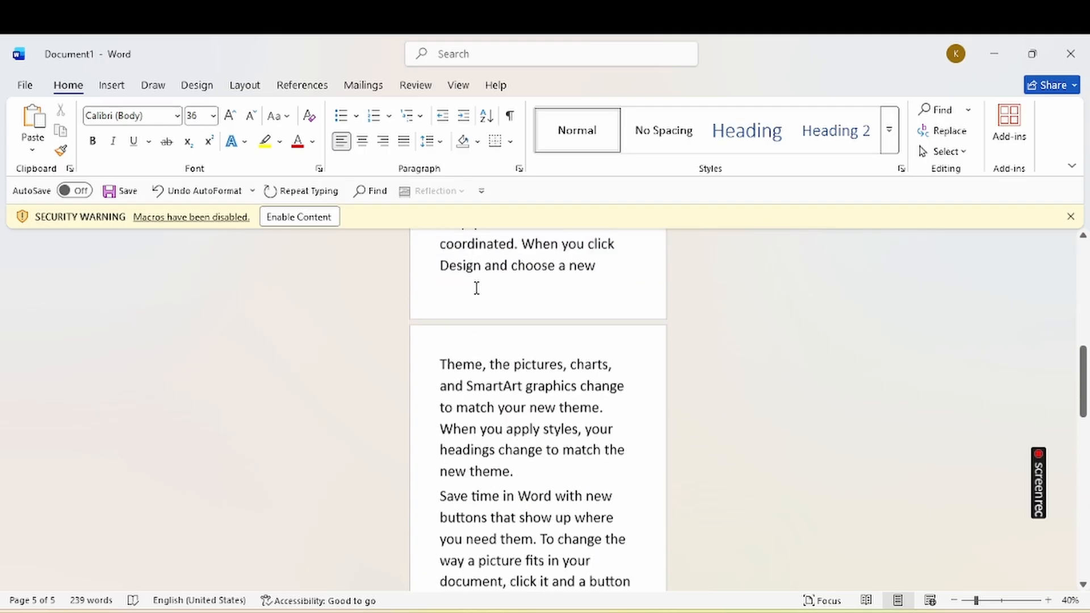
pyautogui.scroll(3, 476, 288)
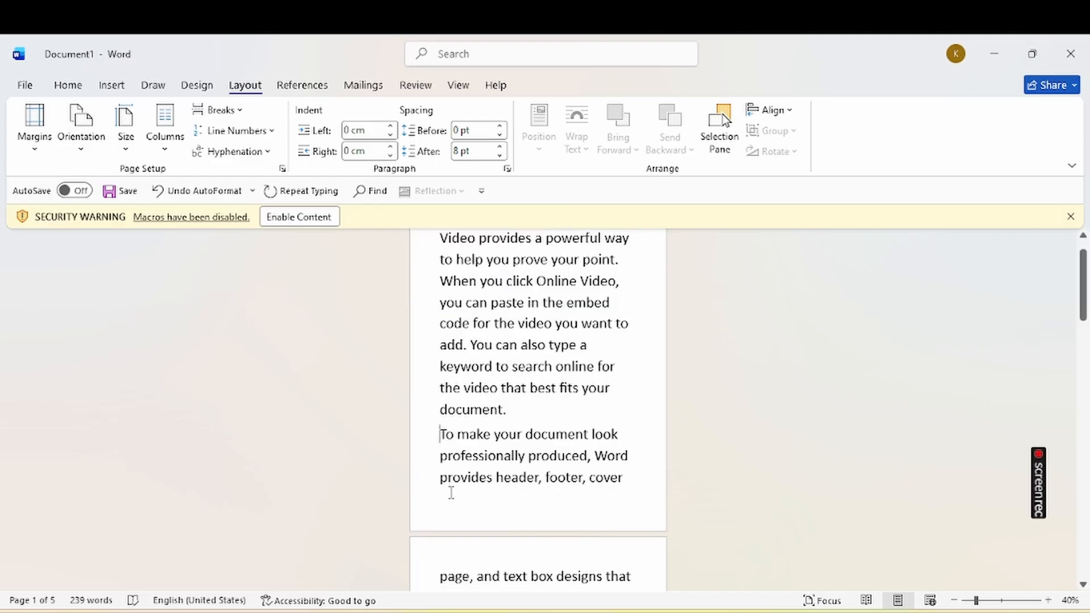
pyautogui.click(500, 126)
pyautogui.click(500, 126)
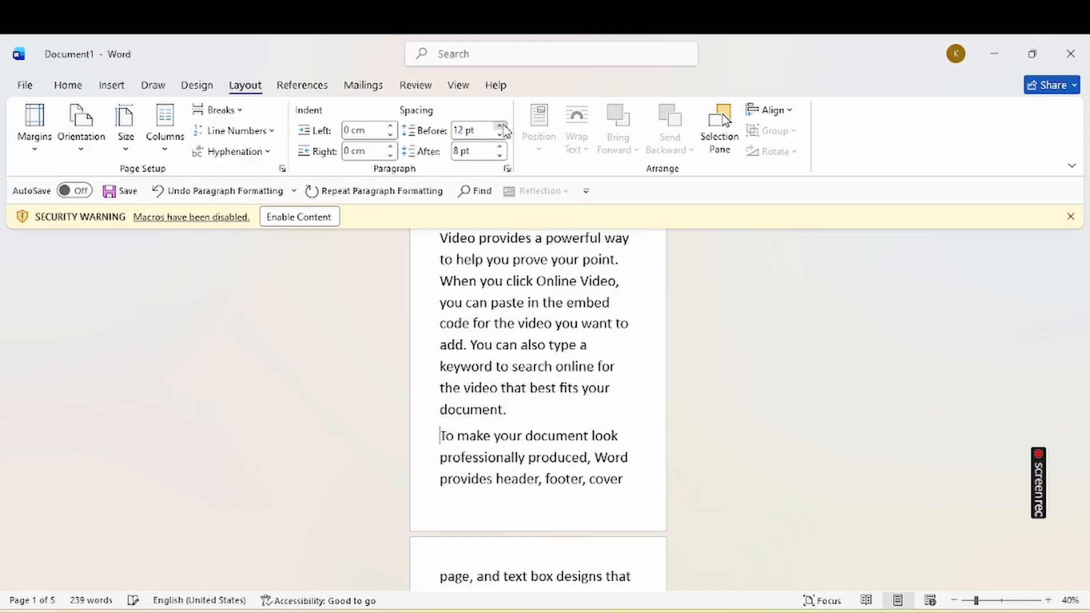
pyautogui.click(500, 126)
pyautogui.click(500, 126)
pyautogui.click(500, 127)
pyautogui.click(501, 126)
pyautogui.click(500, 126)
pyautogui.click(500, 126)
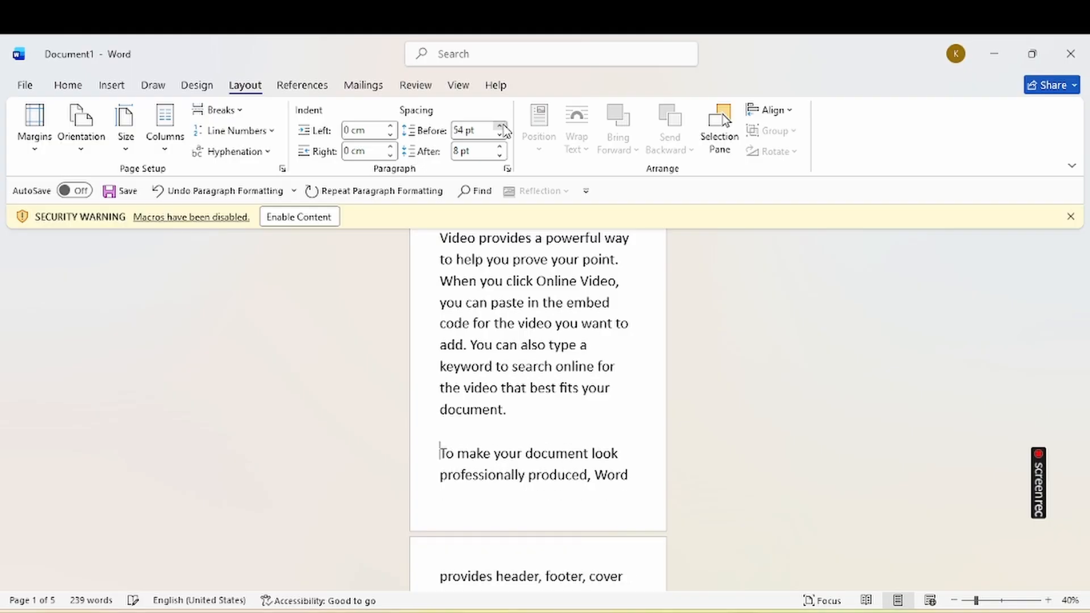
pyautogui.click(501, 126)
pyautogui.click(501, 126)
pyautogui.click(501, 126)
pyautogui.click(500, 126)
pyautogui.click(500, 126)
pyautogui.click(500, 126)
pyautogui.click(500, 126)
pyautogui.click(500, 126)
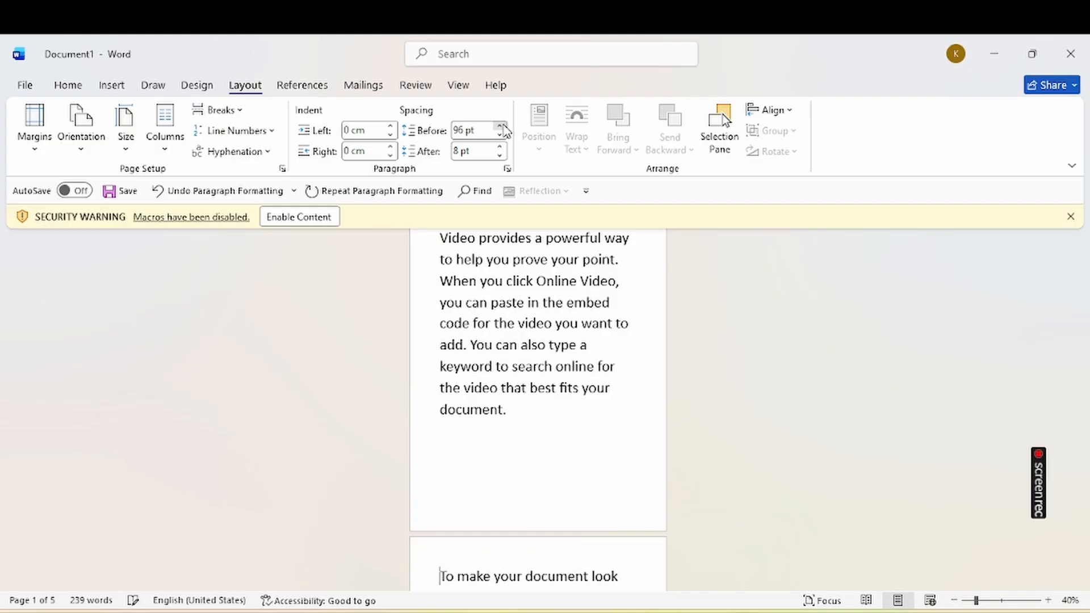
pyautogui.click(501, 126)
# Undo the latest increases of the spacing before the second paragraph, back down to 24 pt
pyautogui.hotkey('ctrl', 'z')
pyautogui.hotkey('ctrl', 'z')
pyautogui.hotkey('ctrl', 'z')
pyautogui.hotkey('ctrl', 'z')
pyautogui.hotkey('ctrl', 'z')
pyautogui.hotkey('ctrl', 'z')
pyautogui.hotkey('ctrl', 'z')
pyautogui.hotkey('ctrl', 'z')
pyautogui.hotkey('ctrl', 'z')
pyautogui.hotkey('ctrl', 'z')
pyautogui.hotkey('ctrl', 'z')
pyautogui.hotkey('ctrl', 'z')
pyautogui.hotkey('ctrl', 'z')
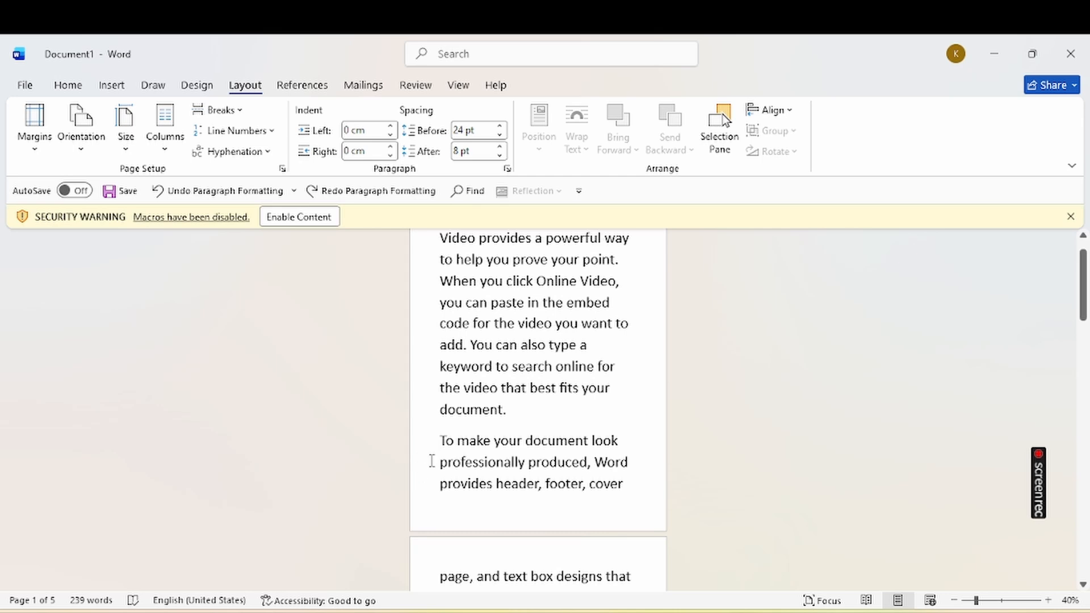
# Increase the spacing after the paragraph starting "To make your document look" to 102 pt
pyautogui.click(499, 147)
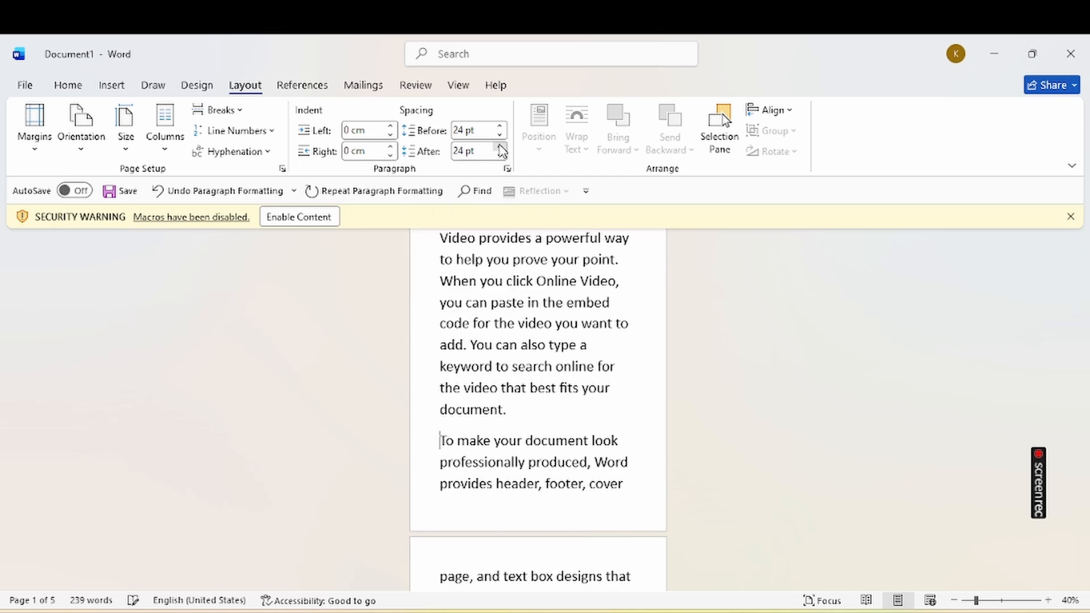
pyautogui.click(500, 147)
pyautogui.click(500, 147)
pyautogui.click(499, 147)
pyautogui.click(500, 147)
pyautogui.click(500, 147)
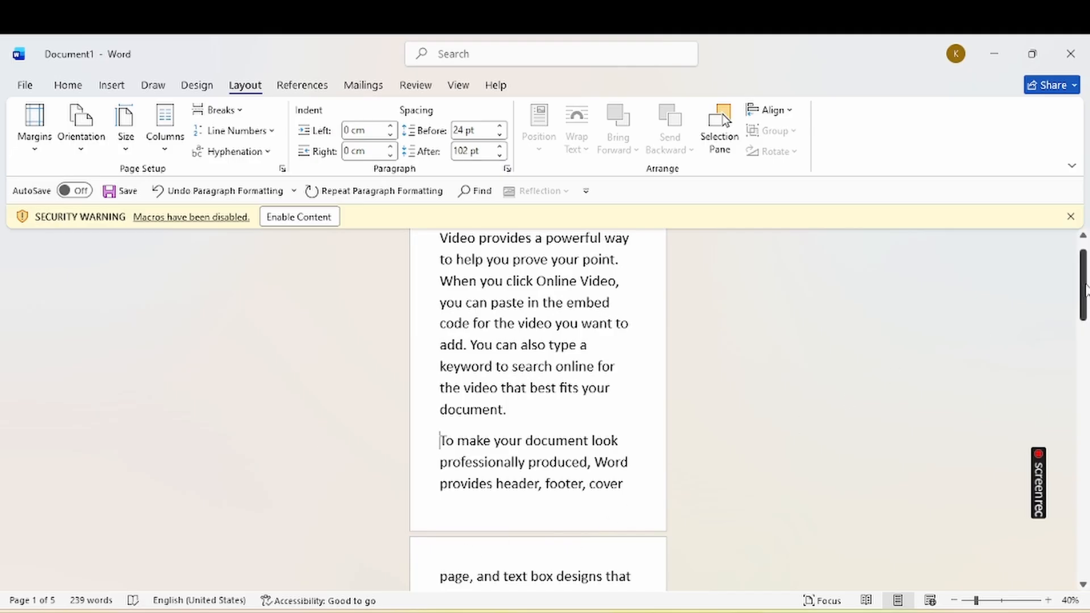
# Check the gap below the second paragraph and raise its spacing after to 144 pt
pyautogui.moveTo(1083, 284); pyautogui.dragTo(1087, 353)
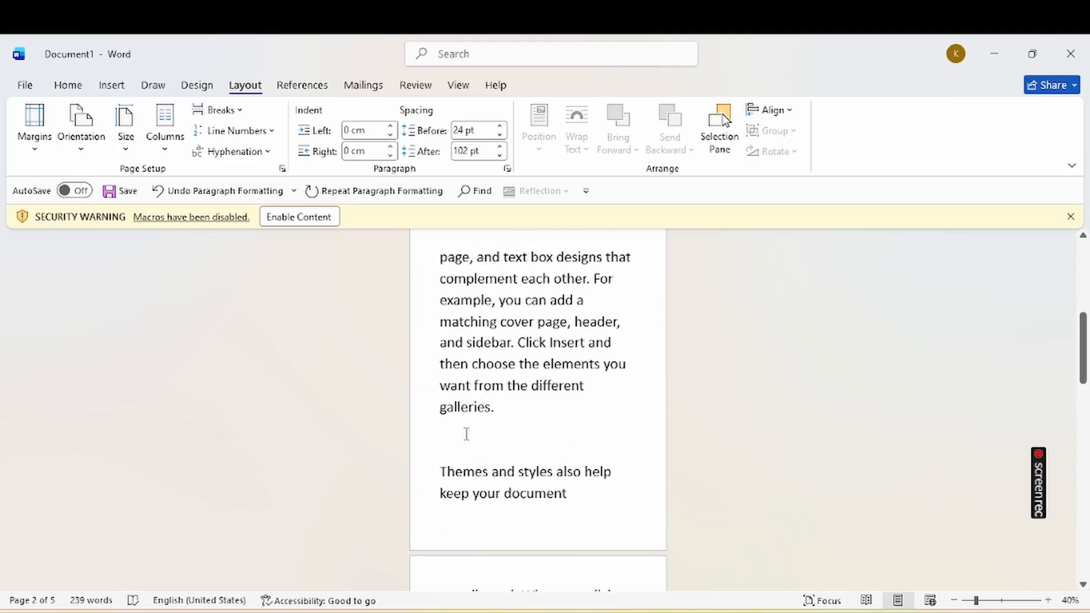
pyautogui.click(501, 147)
pyautogui.click(501, 147)
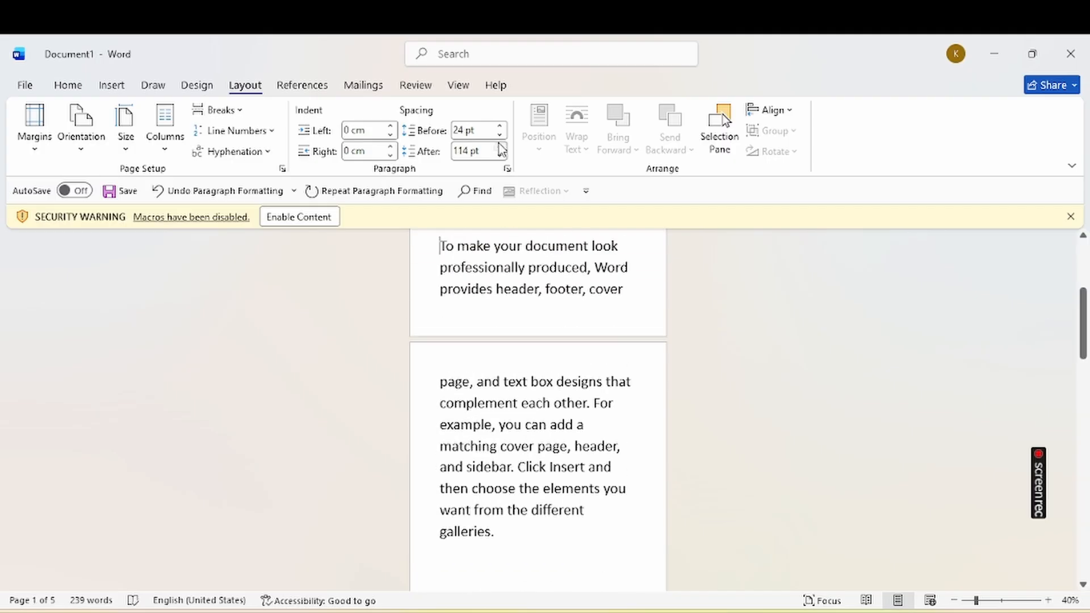
pyautogui.click(501, 147)
pyautogui.doubleClick(502, 147)
pyautogui.click(501, 147)
pyautogui.click(502, 147)
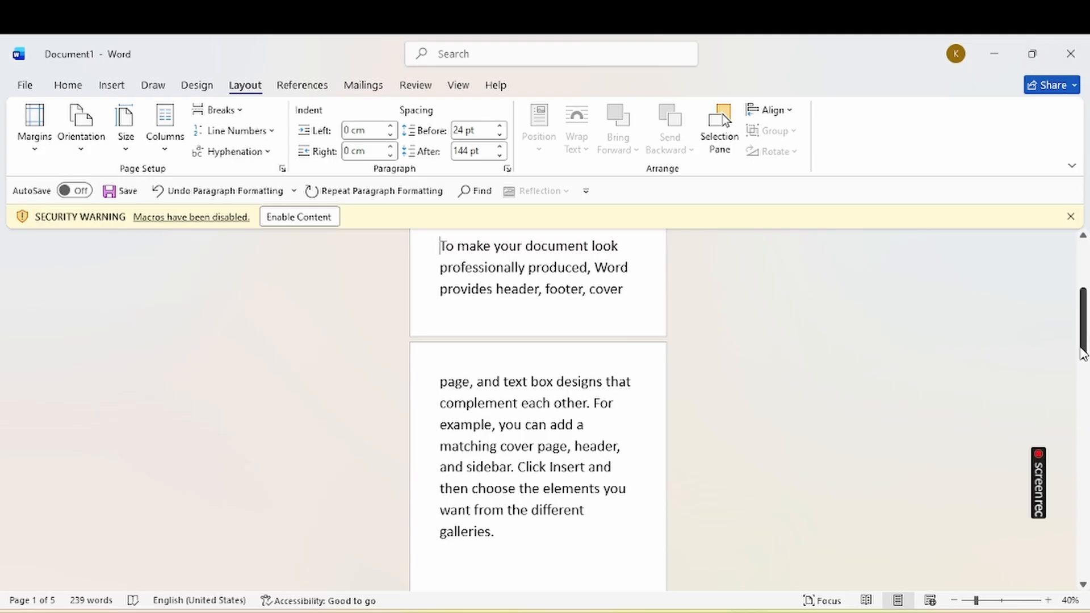
# Place the cursor at the end of the paragraph ending "galleries." and raise its spacing after to 156 pt
pyautogui.moveTo(1082, 336); pyautogui.dragTo(1075, 366)
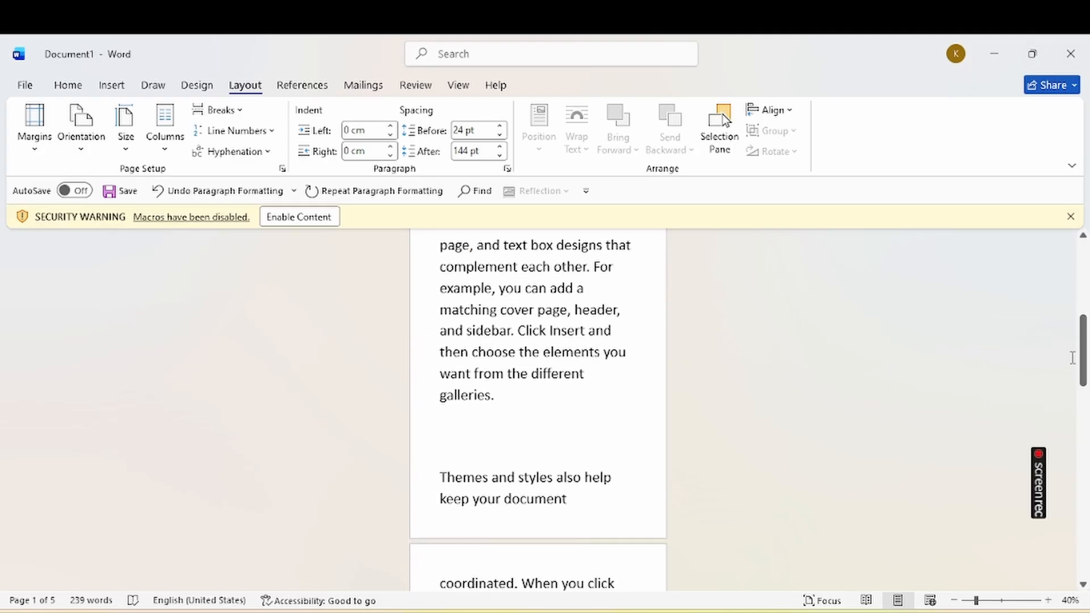
pyautogui.click(582, 446)
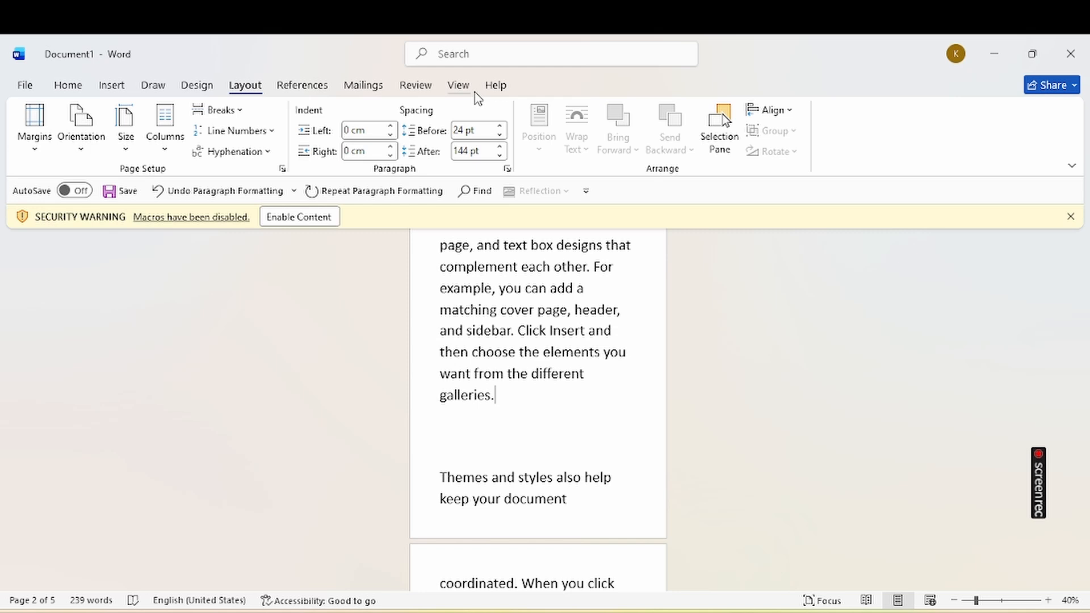
pyautogui.click(501, 146)
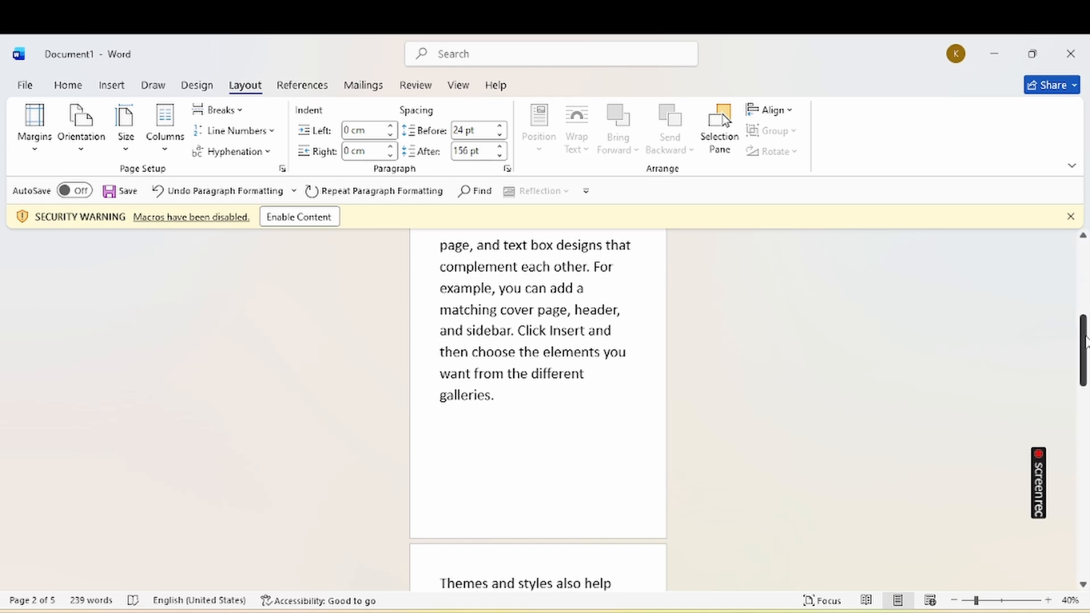
# Increase the spacing before the first paragraph, starting "Video provides a powerful way", to 228 pt
pyautogui.moveTo(1083, 343); pyautogui.dragTo(1080, 269)
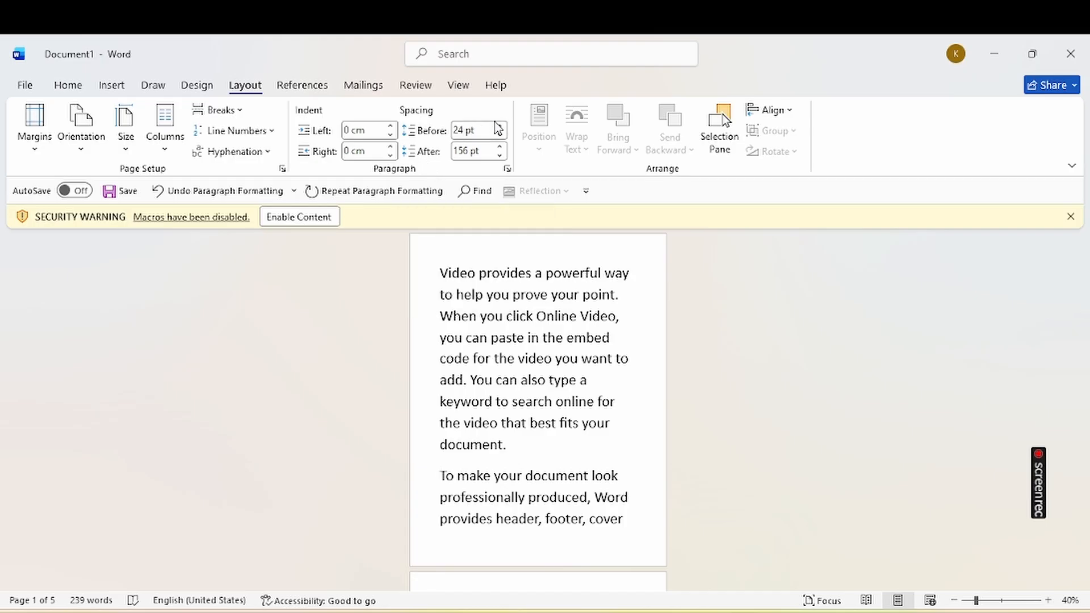
pyautogui.click(454, 423)
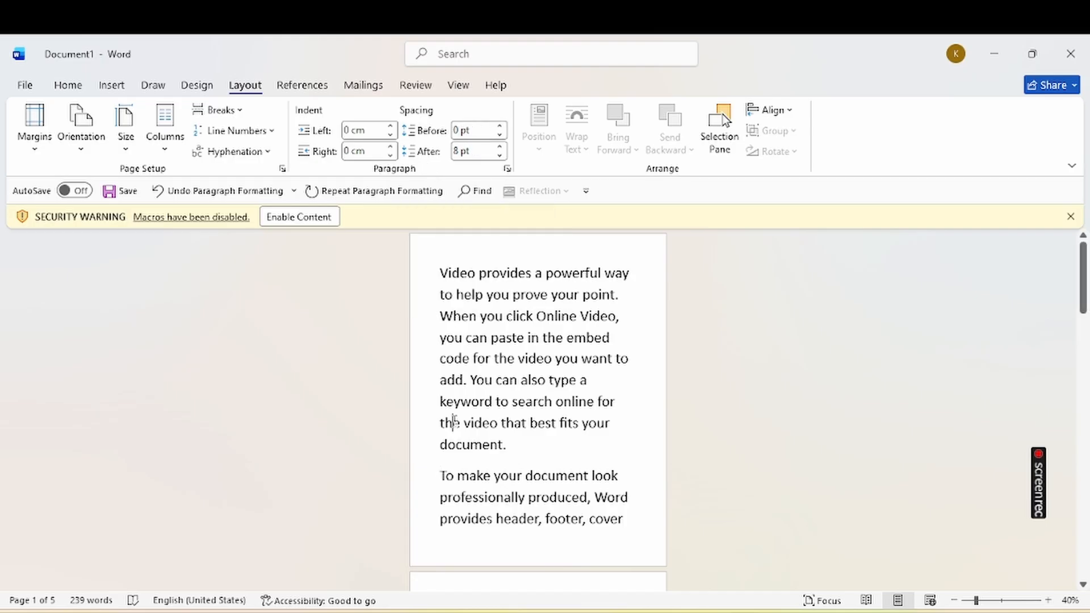
pyautogui.click(500, 126)
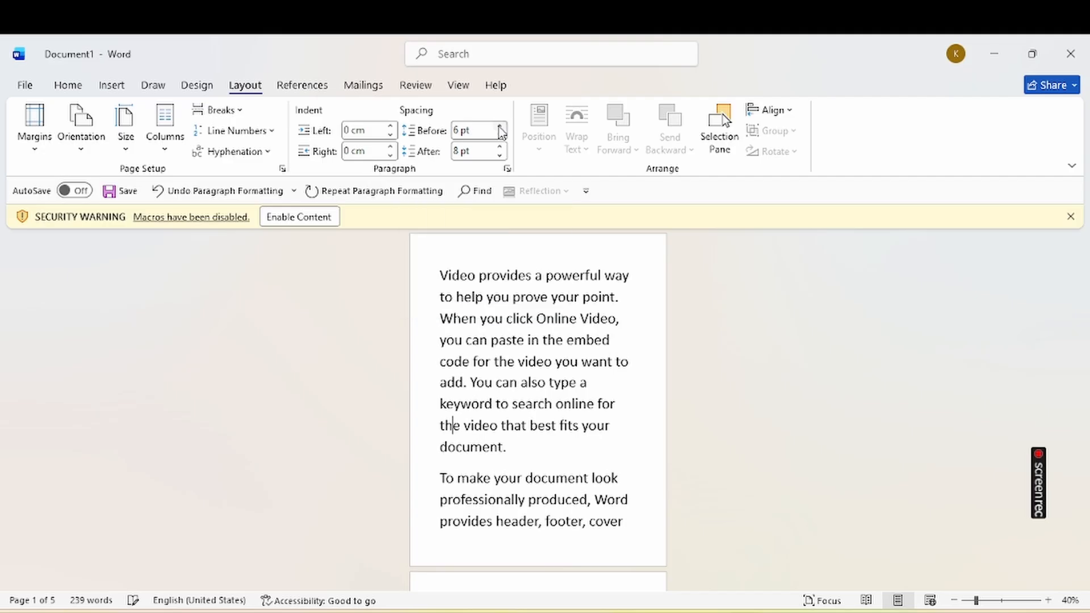
pyautogui.click(499, 127)
pyautogui.click(500, 127)
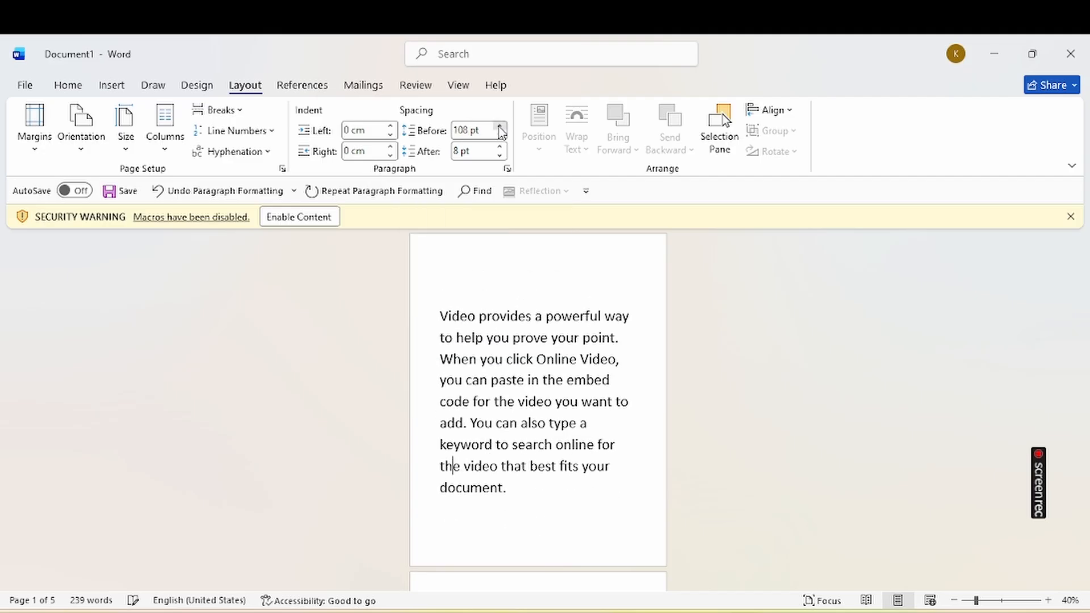
pyautogui.click(499, 127)
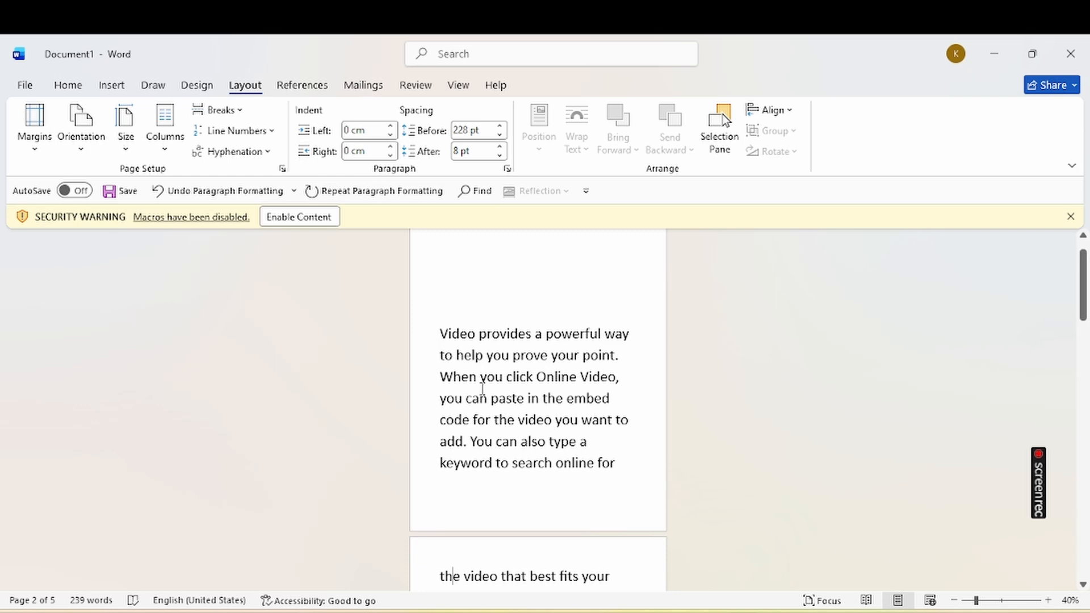
# Undo the latest spacing increases before the first paragraph down to 42 pt and raise its spacing after to 162 pt
pyautogui.hotkey('ctrl', 'z')
pyautogui.hotkey('ctrl', 'z')
pyautogui.hotkey('ctrl', 'z')
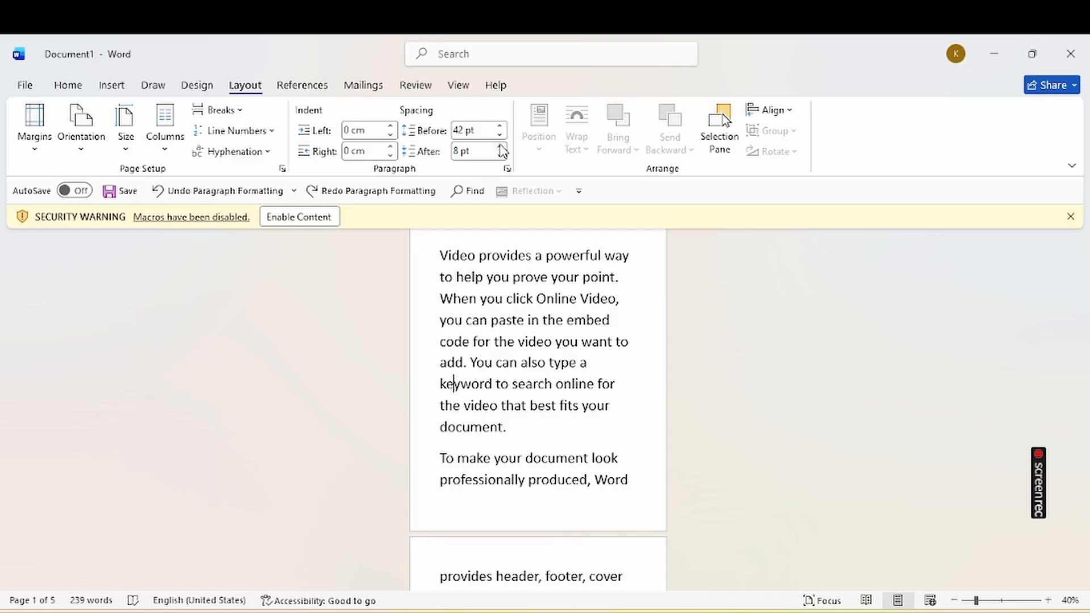
pyautogui.moveTo(500, 147); pyautogui.dragTo(501, 147)
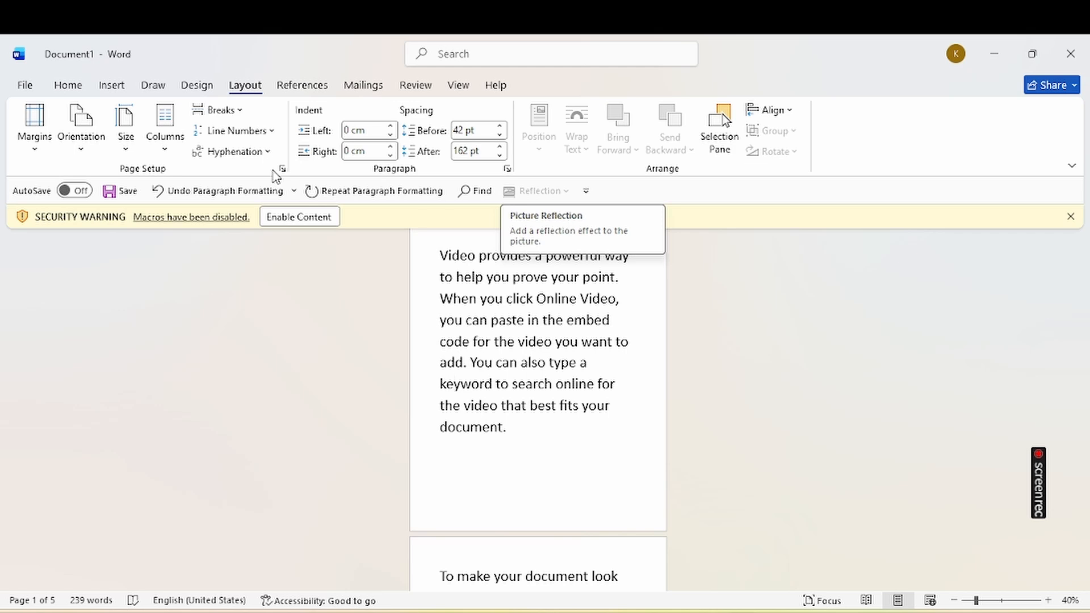
pyautogui.click(110, 87)
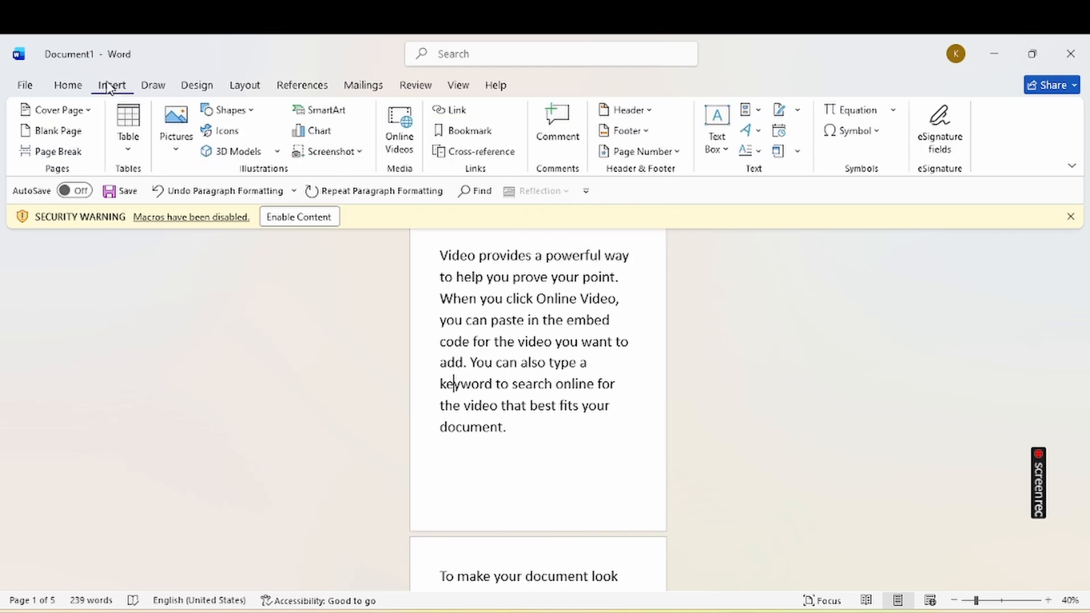
pyautogui.click(176, 130)
pyautogui.click(230, 200)
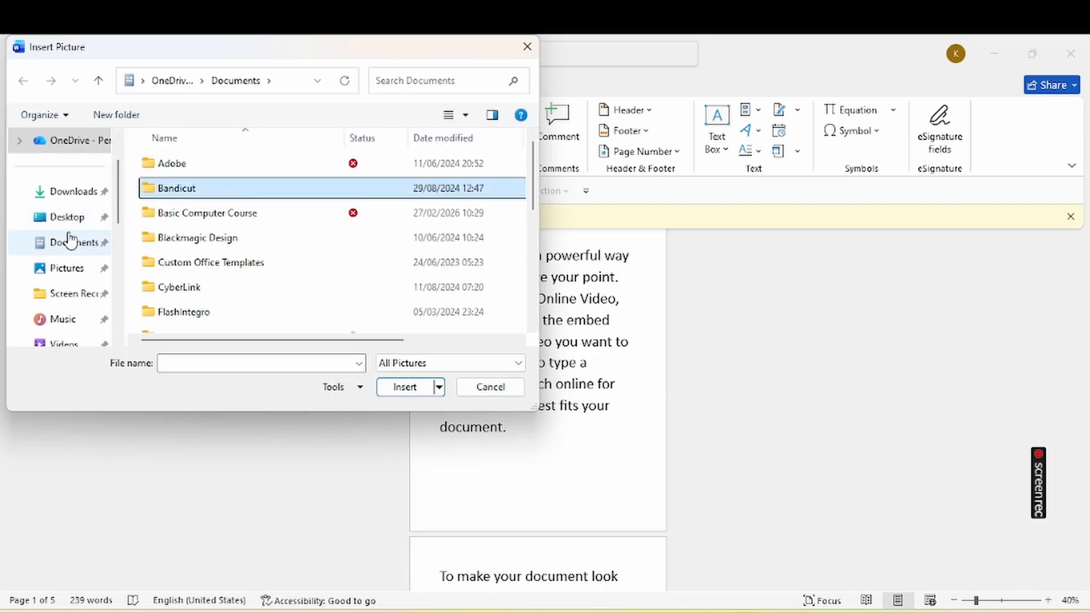
pyautogui.click(68, 270)
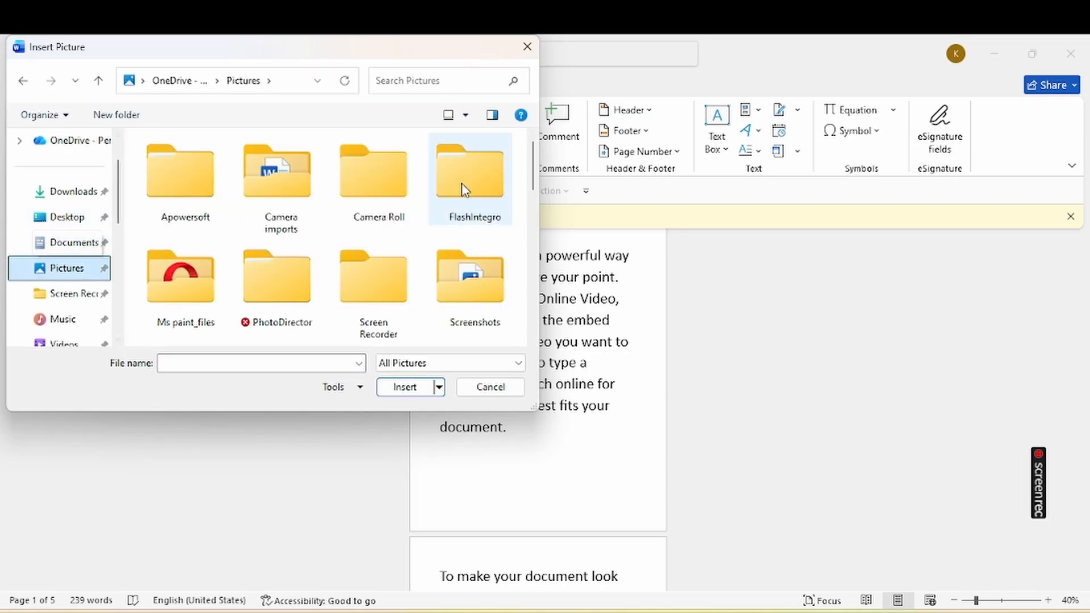
pyautogui.doubleClick(458, 294)
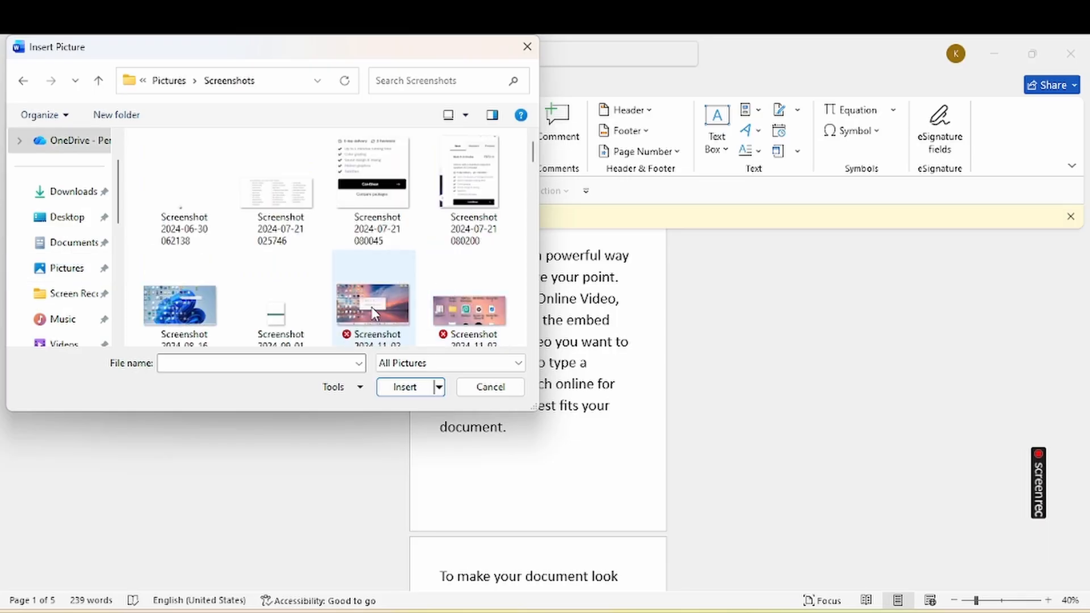
pyautogui.click(373, 312)
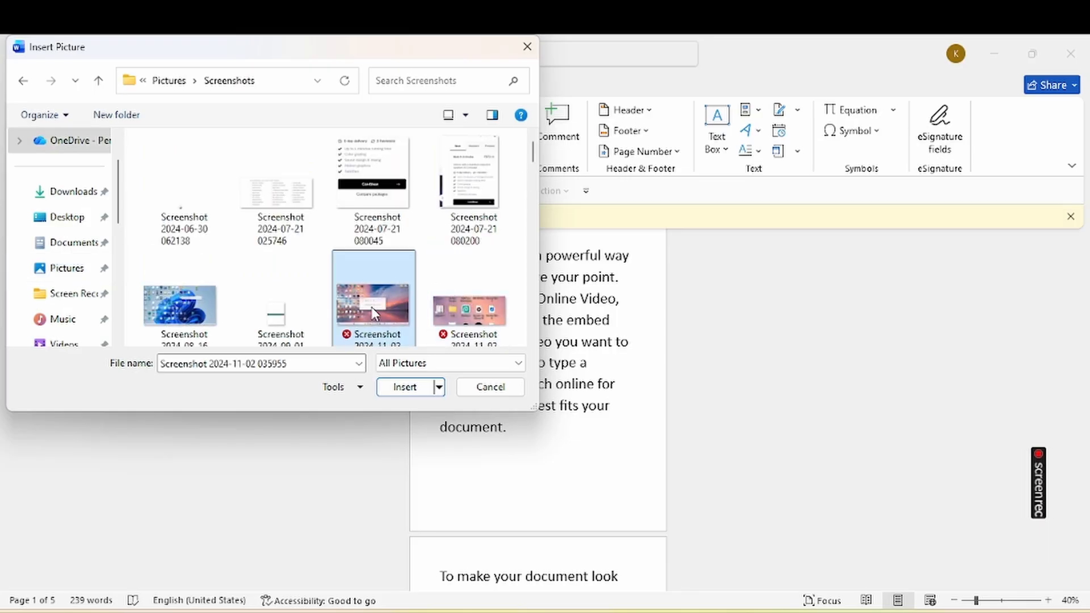
pyautogui.keyDown('ctrl'); pyautogui.click(456, 302); pyautogui.keyUp('ctrl')
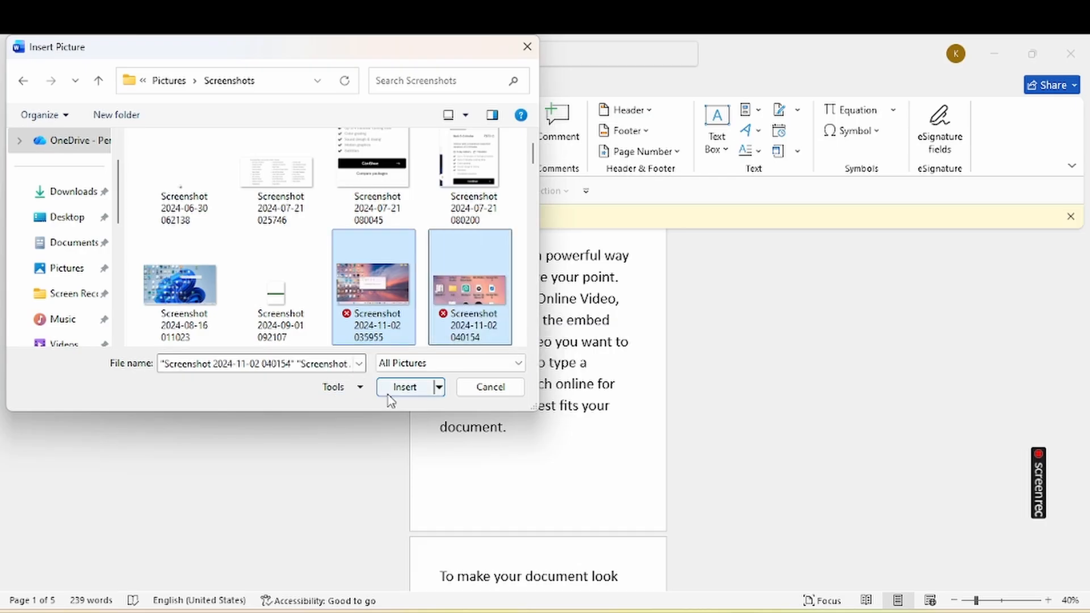
pyautogui.click(402, 386)
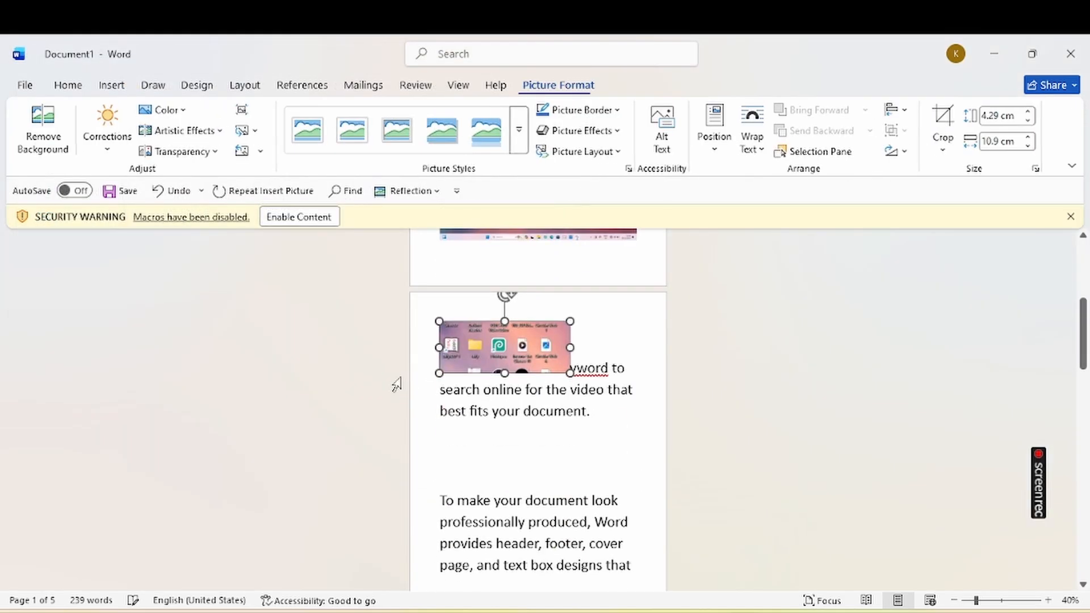
# Position the larger desktop screenshot in the top right of the page with square text wrapping
pyautogui.click(1084, 345)
pyautogui.moveTo(1083, 346); pyautogui.dragTo(1082, 298)
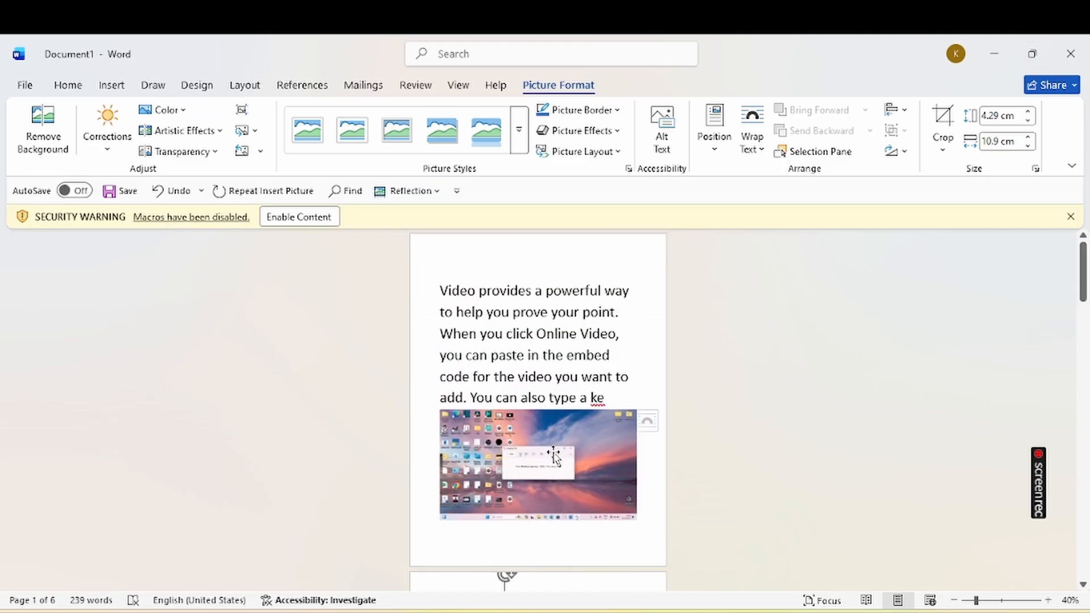
pyautogui.click(576, 455)
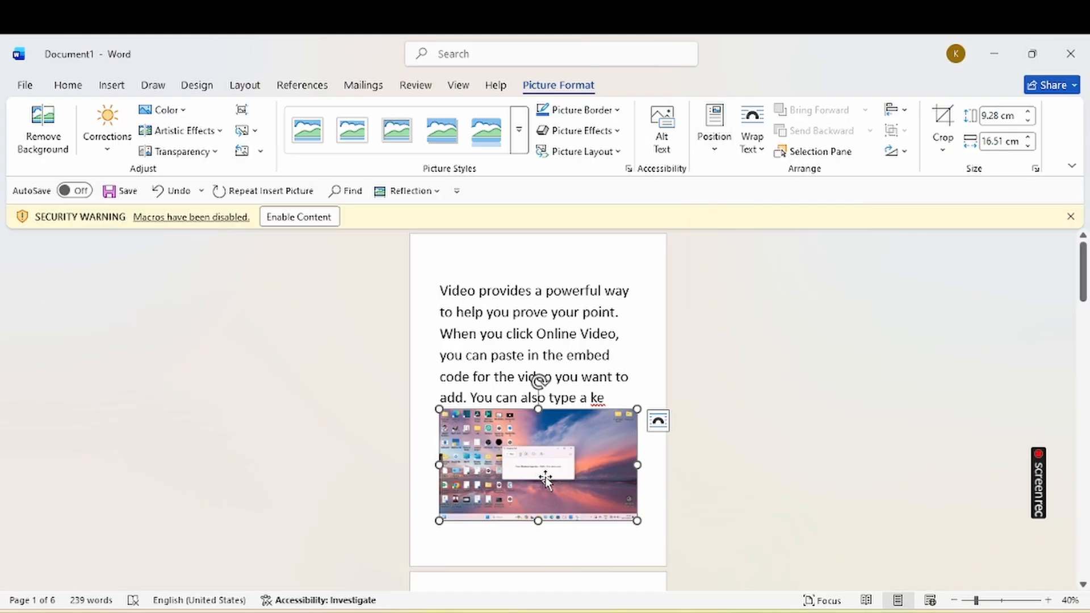
pyautogui.click(590, 331)
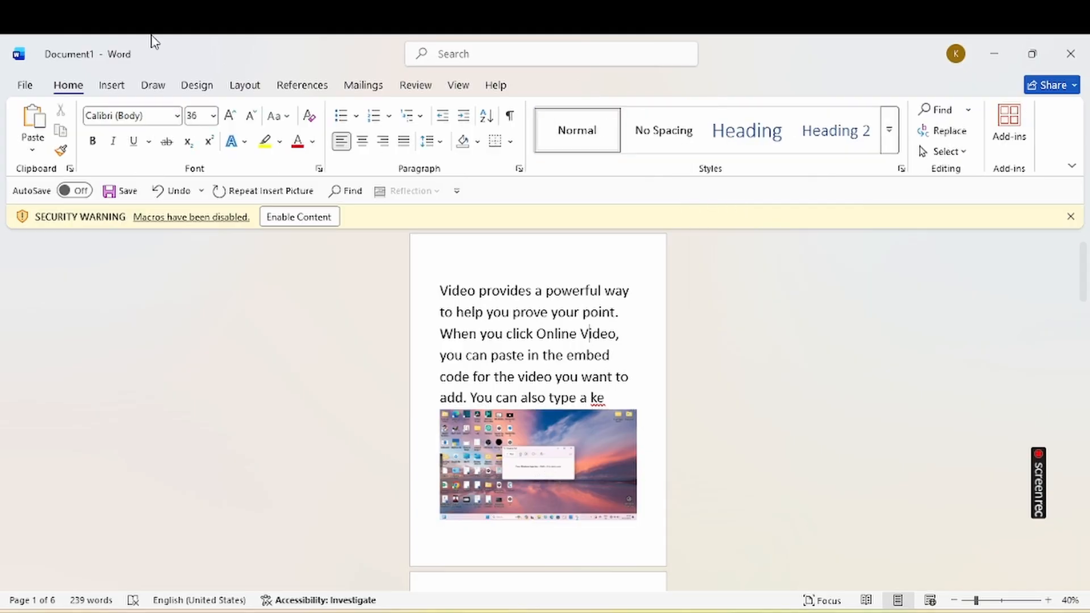
pyautogui.click(263, 97)
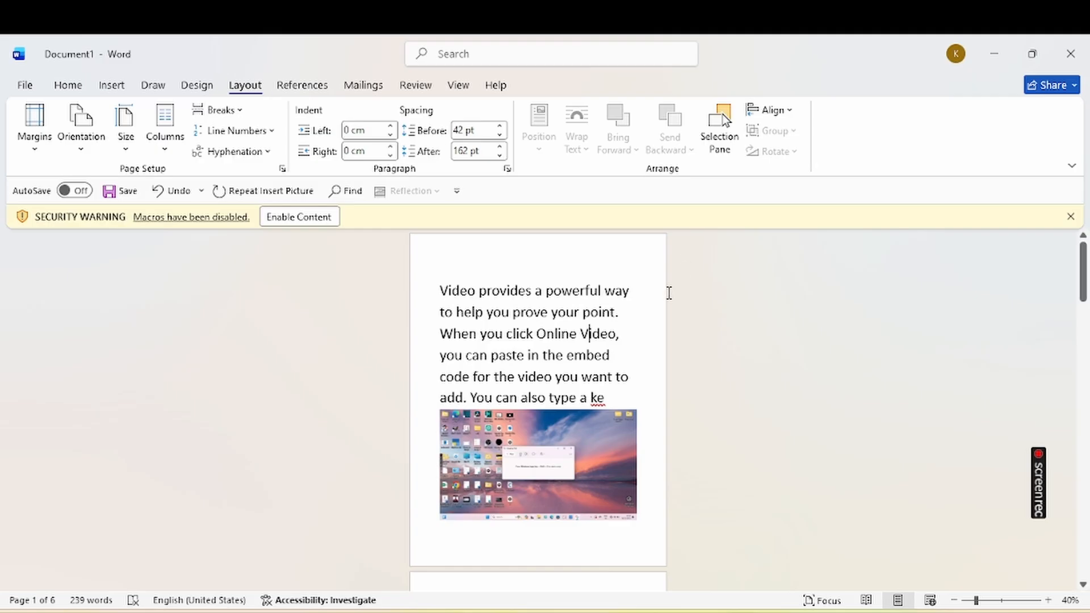
pyautogui.click(580, 436)
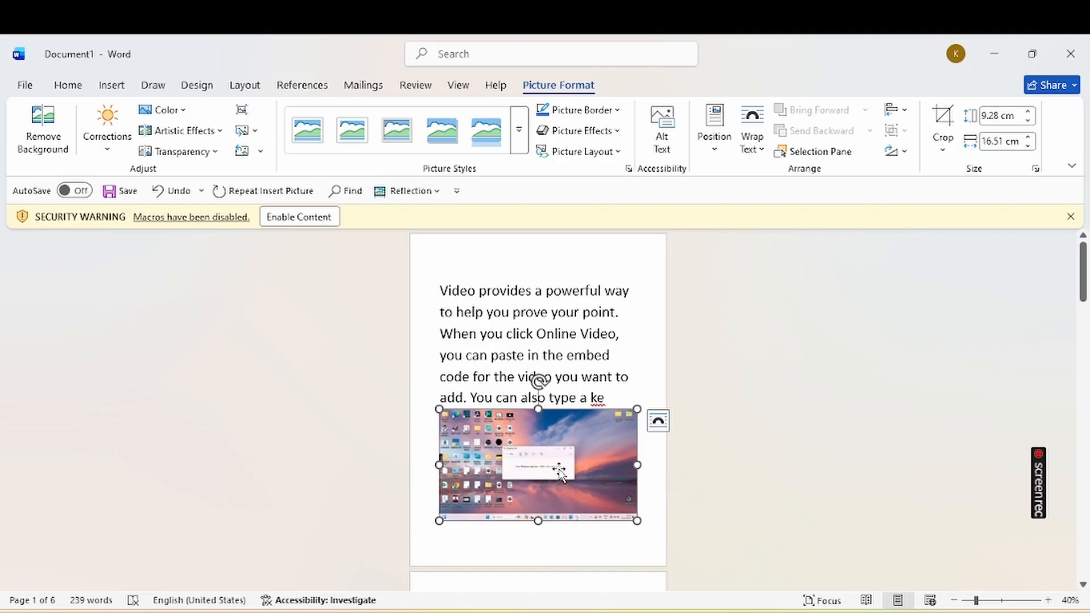
pyautogui.click(719, 122)
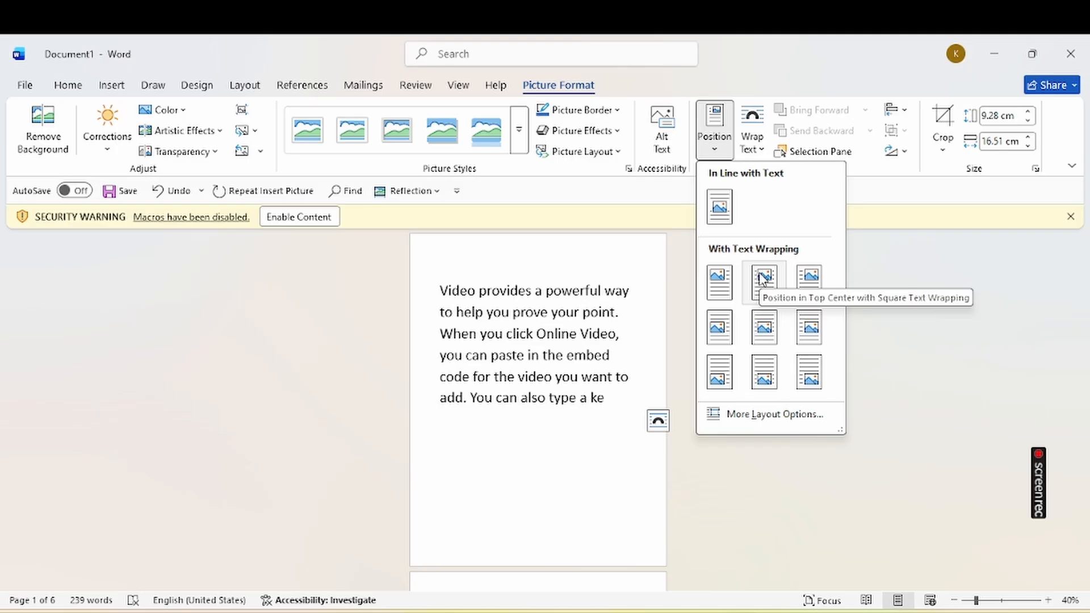
pyautogui.click(807, 278)
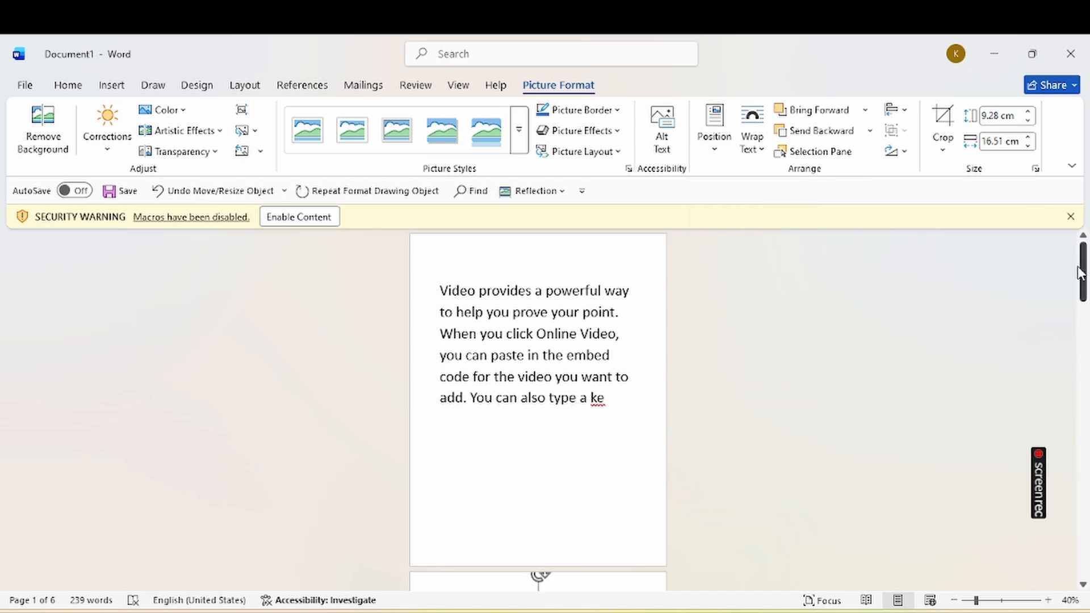
# Move the larger desktop screenshot to the bottom left of the page with square text wrapping
pyautogui.moveTo(1080, 272); pyautogui.dragTo(1086, 316)
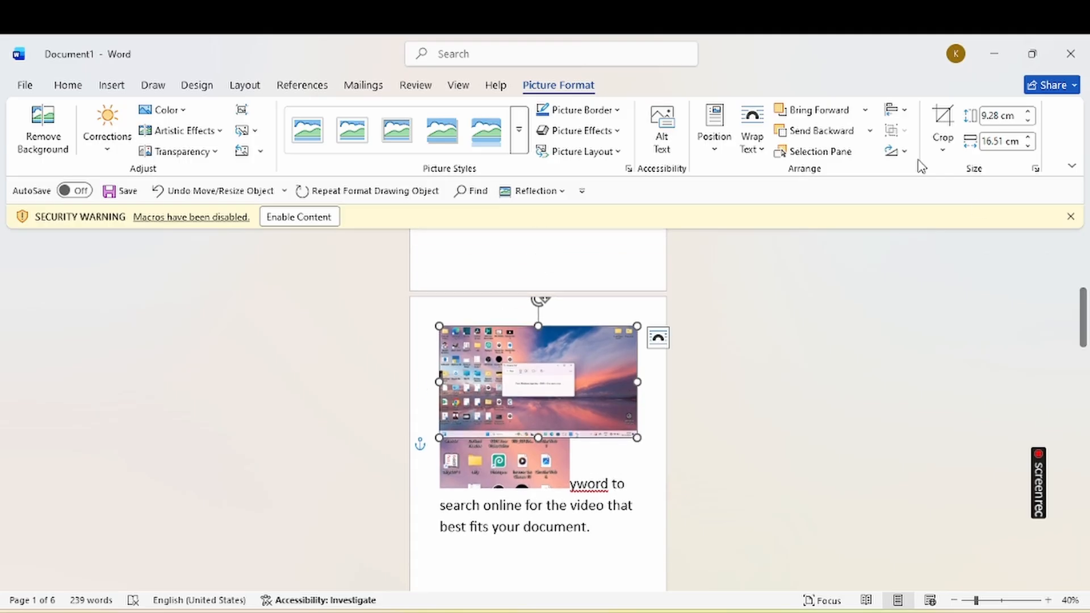
pyautogui.click(709, 119)
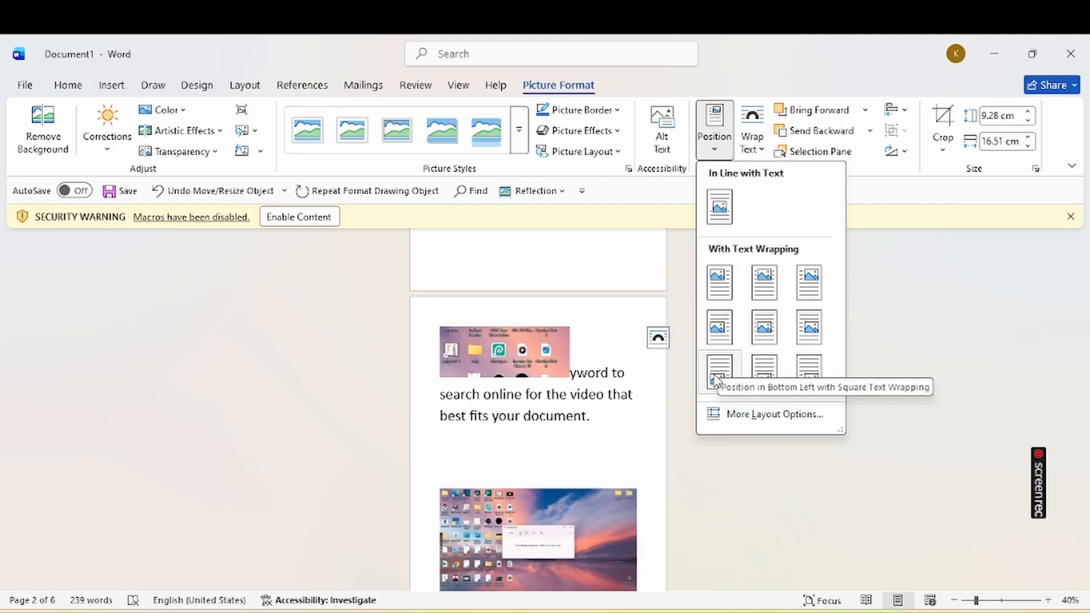
pyautogui.click(718, 379)
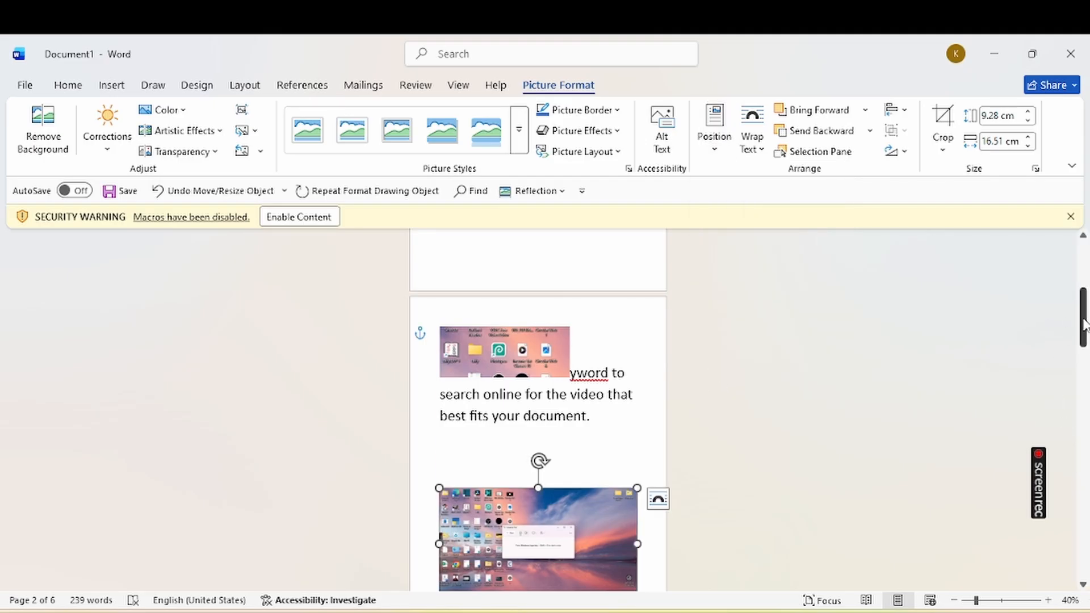
# Delete the smaller screenshot of desktop icons placed inside the word "keyword"
pyautogui.moveTo(1083, 318)
pyautogui.mouseDown()
pyautogui.moveTo(1084, 364)
pyautogui.moveTo(1057, 233)
pyautogui.moveTo(1062, 319)
pyautogui.mouseUp()
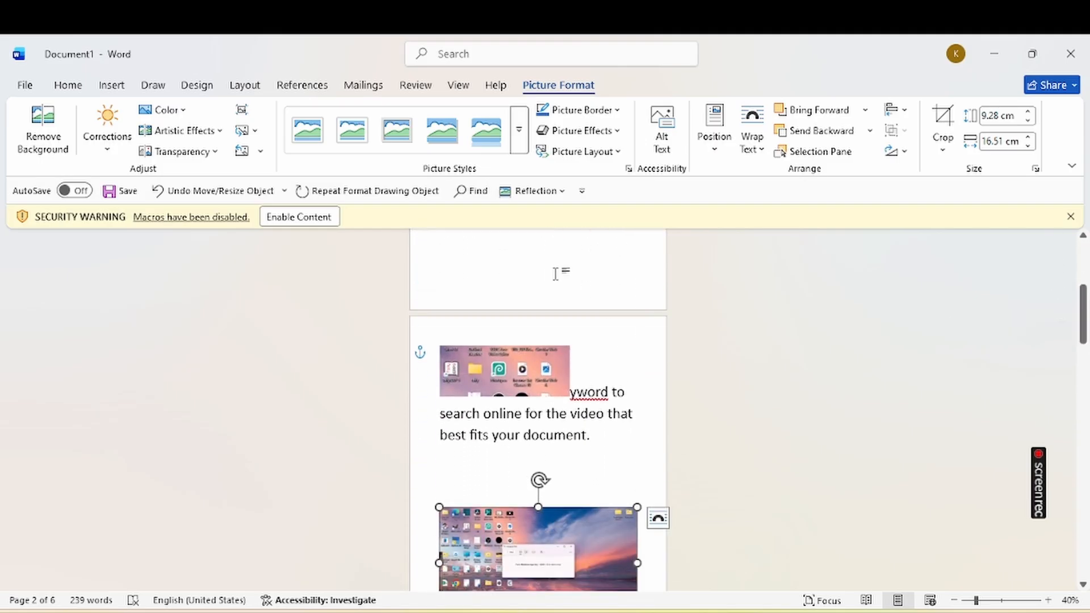
pyautogui.click(470, 383)
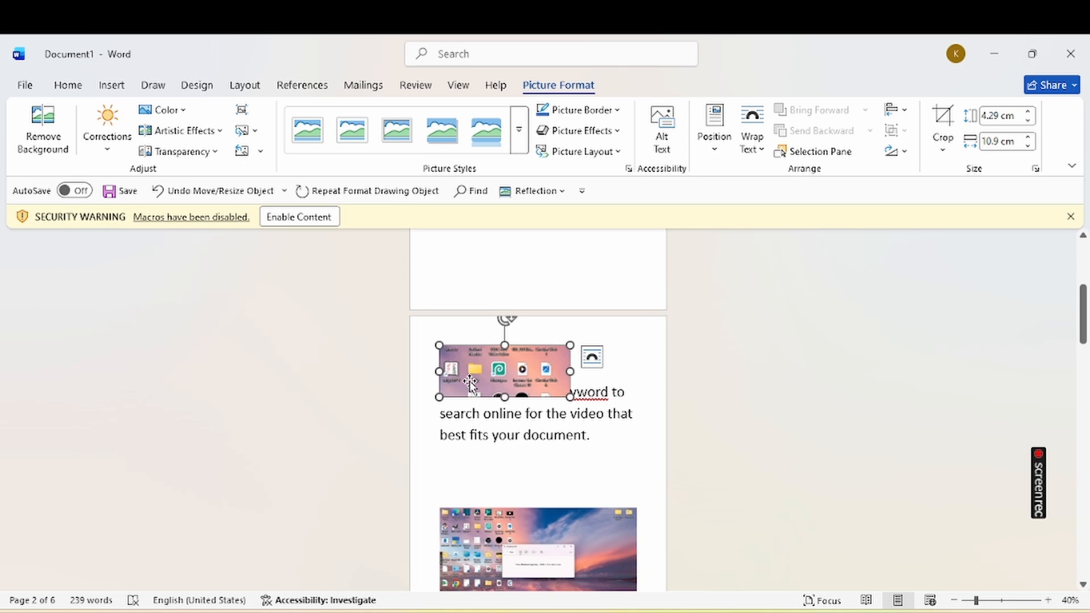
pyautogui.press('Delete')
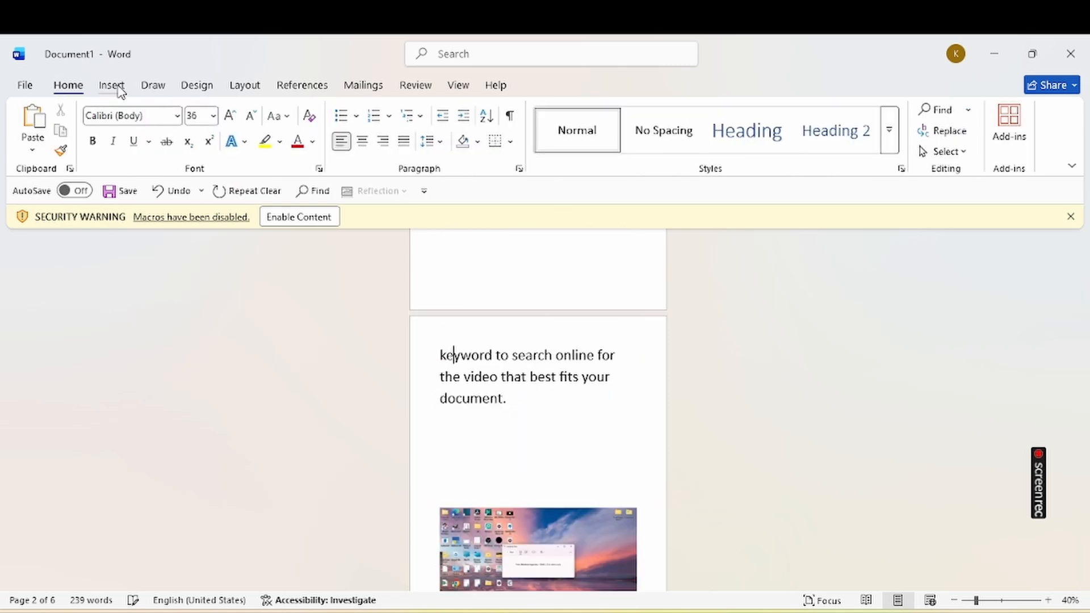
# Reapply the bottom-left position with square text wrapping to the remaining screenshot and check its placement on the page
pyautogui.click(244, 87)
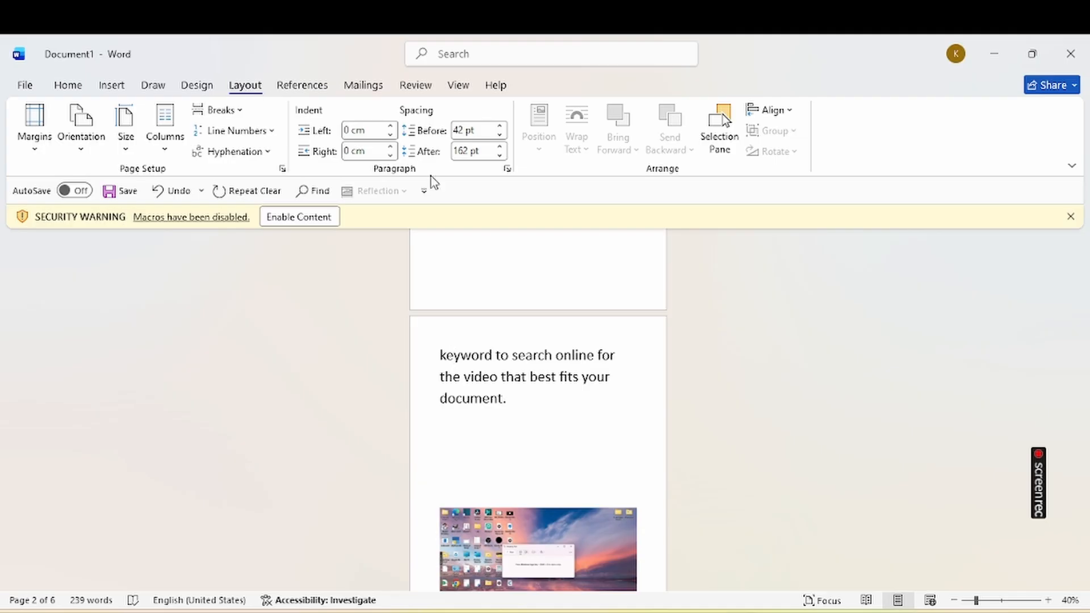
pyautogui.click(550, 557)
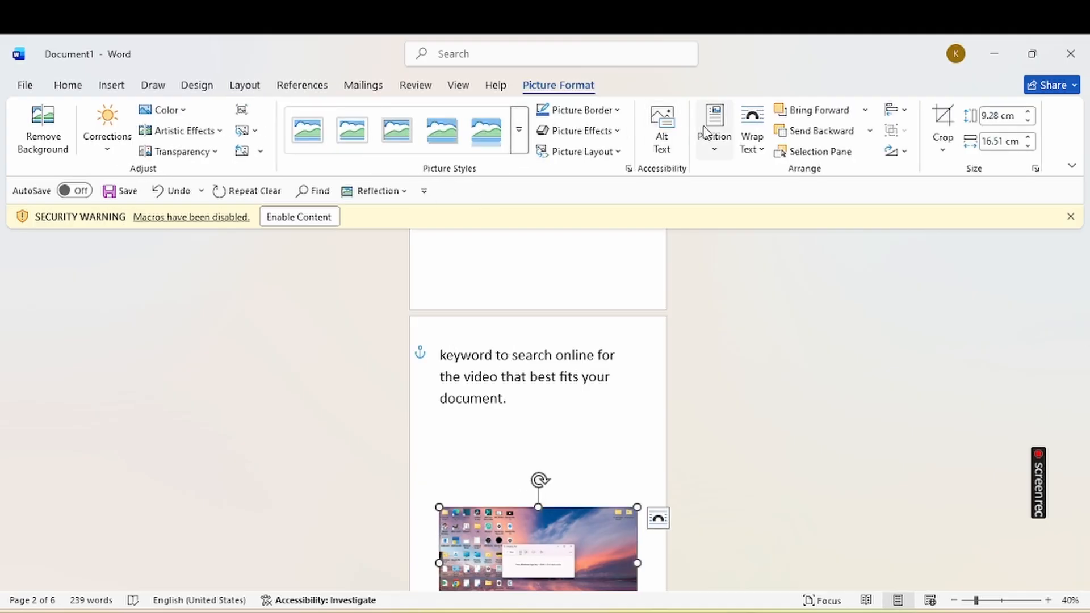
pyautogui.click(707, 132)
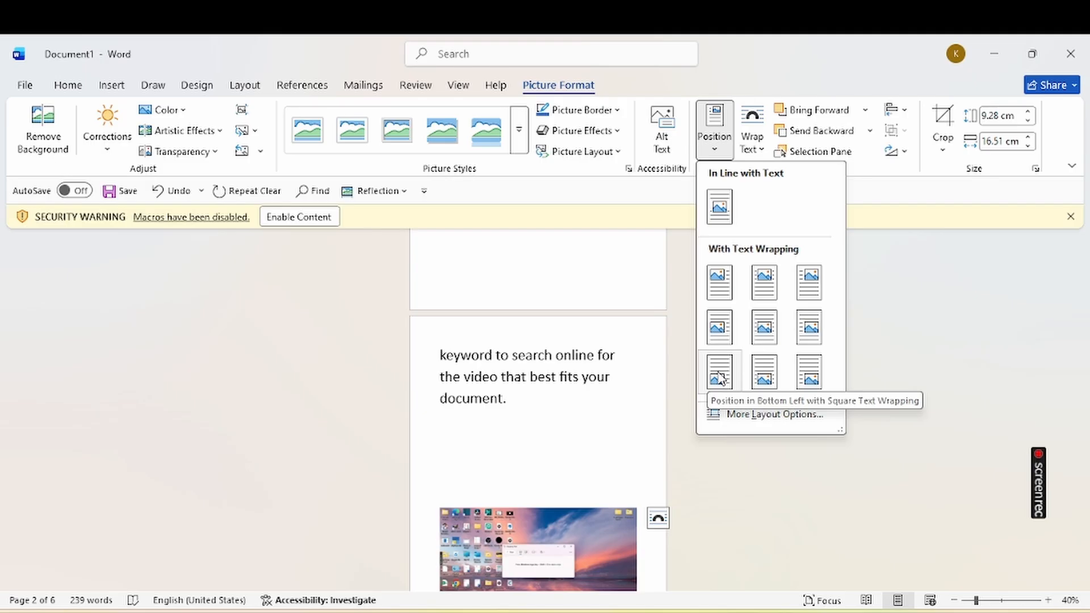
pyautogui.click(720, 374)
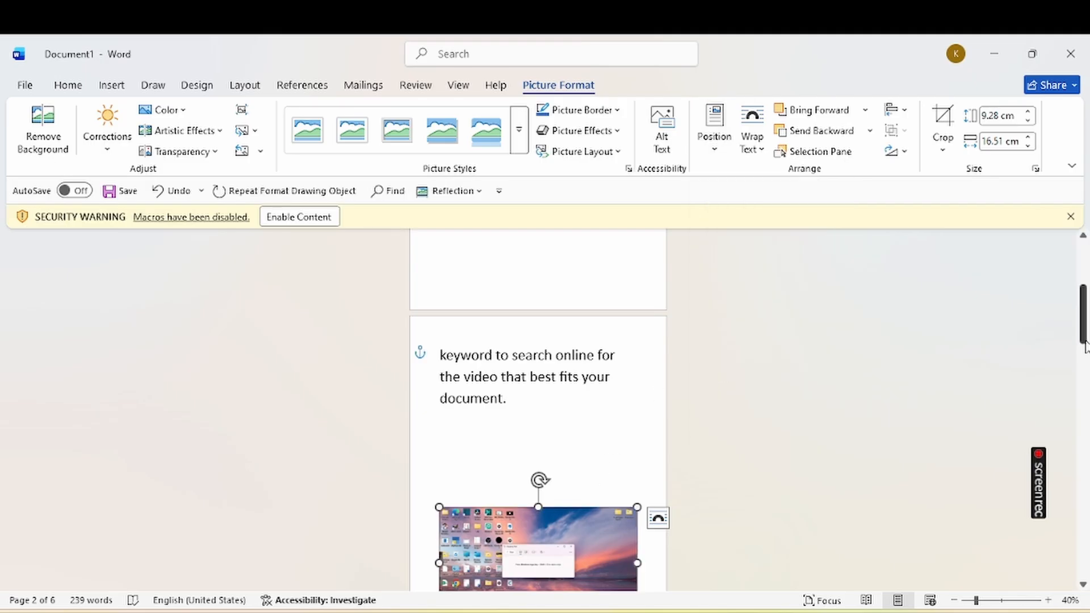
pyautogui.moveTo(1085, 318); pyautogui.dragTo(1082, 260)
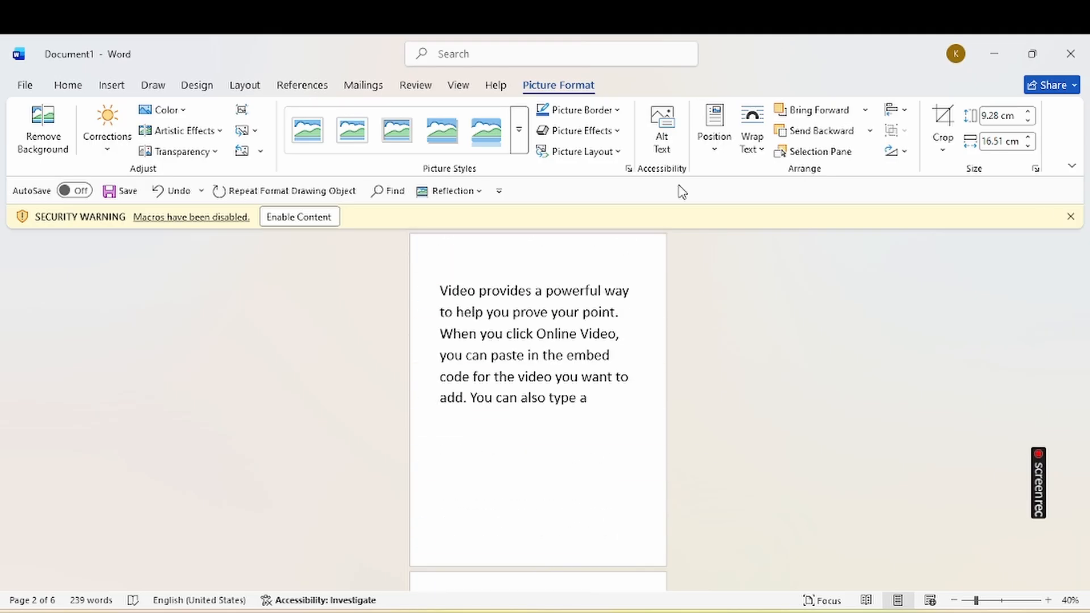
pyautogui.click(705, 147)
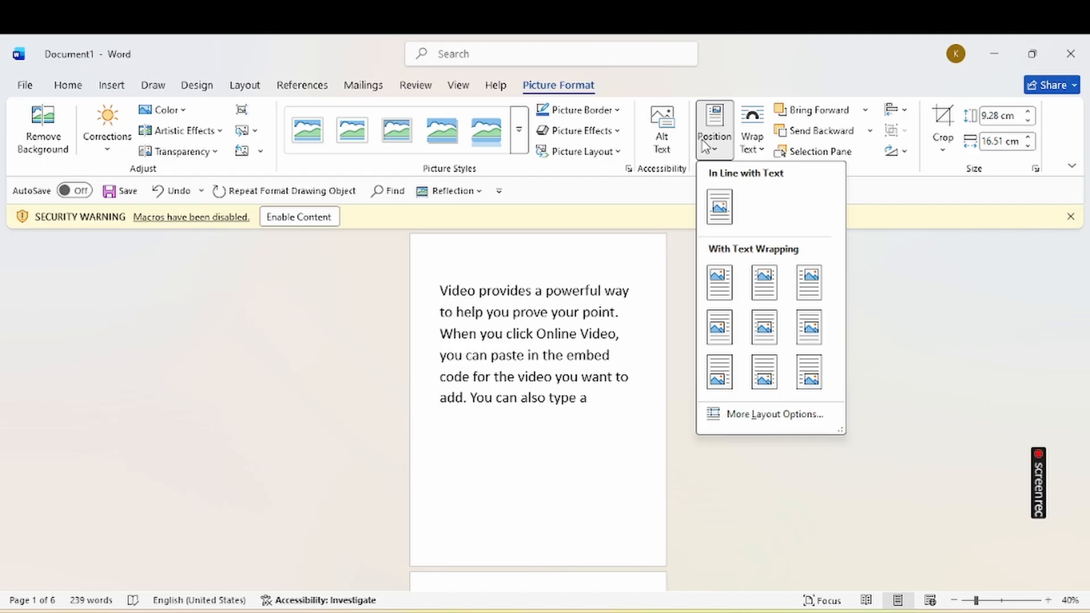
pyautogui.click(1055, 275)
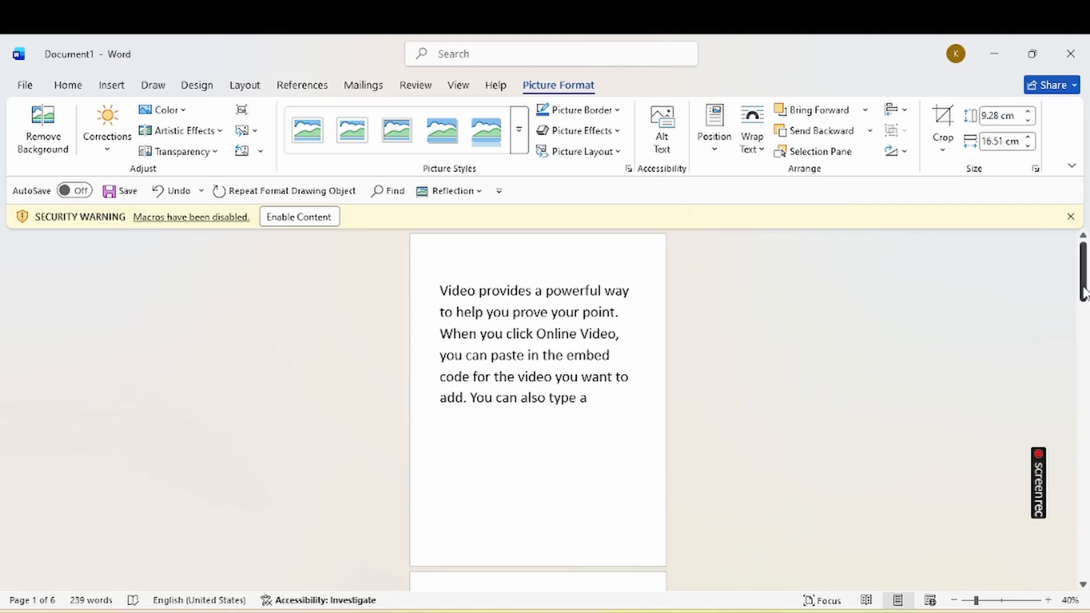
pyautogui.moveTo(1085, 293); pyautogui.dragTo(1083, 356)
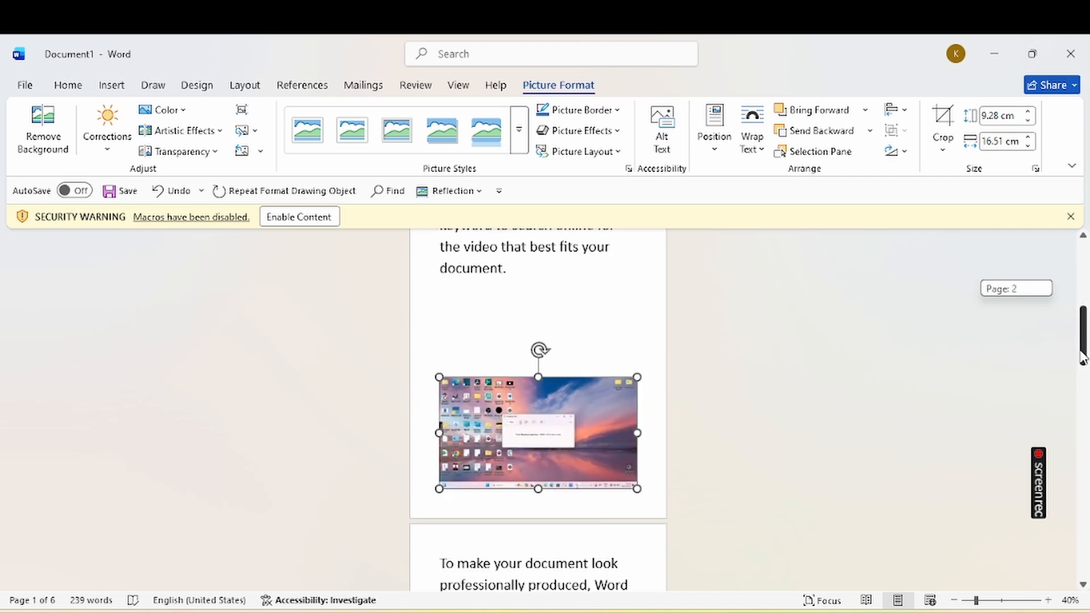
# Shrink the desktop screenshot to about 4.13 cm high by 7.35 cm wide and preview its text-wrapped positions on the page
pyautogui.click(715, 141)
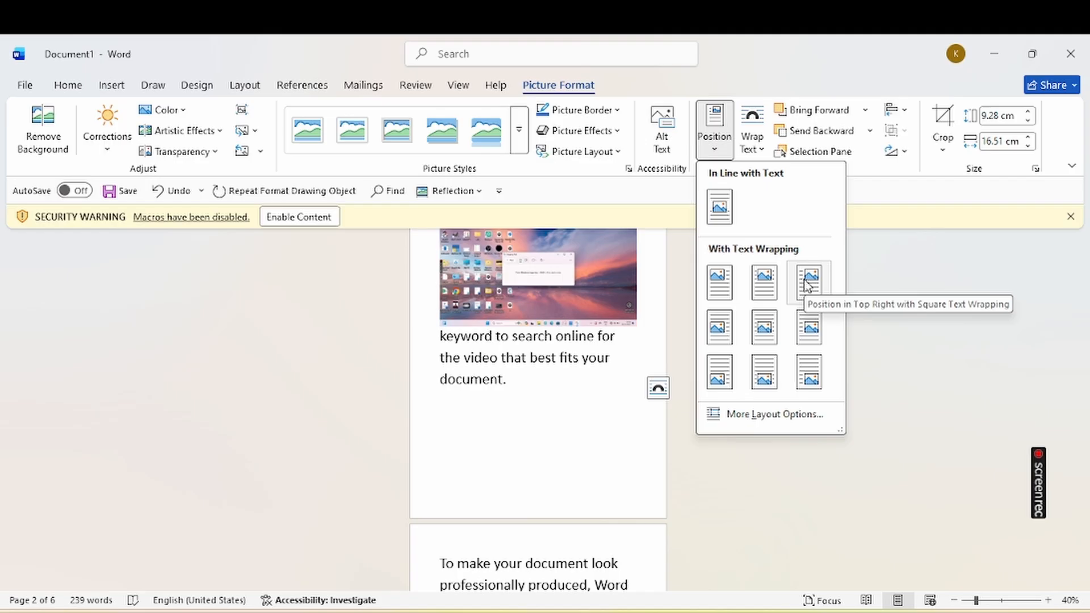
pyautogui.click(677, 396)
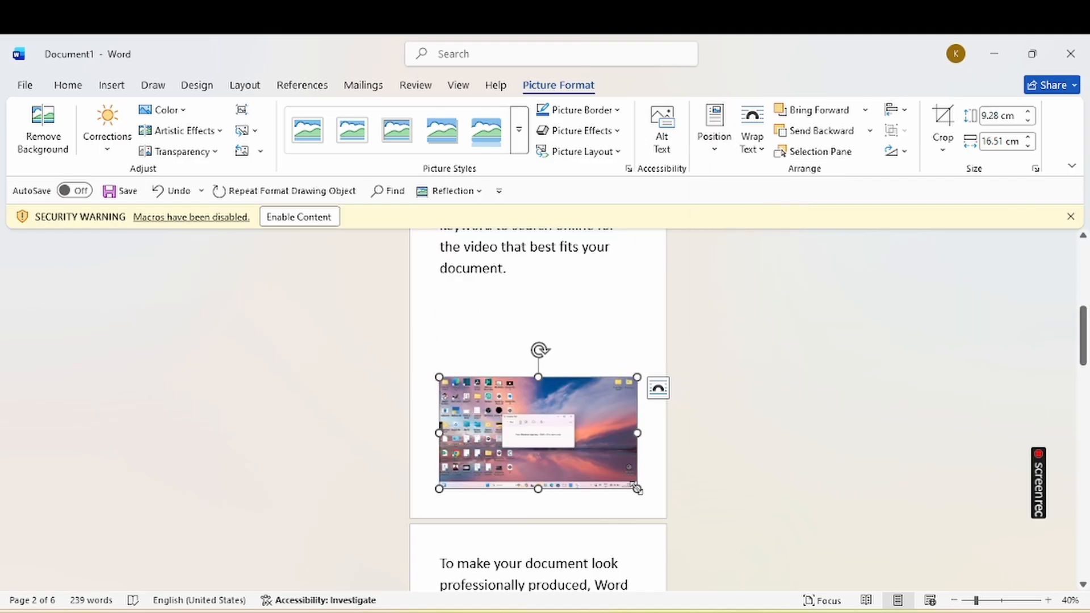
pyautogui.moveTo(637, 489); pyautogui.dragTo(527, 392)
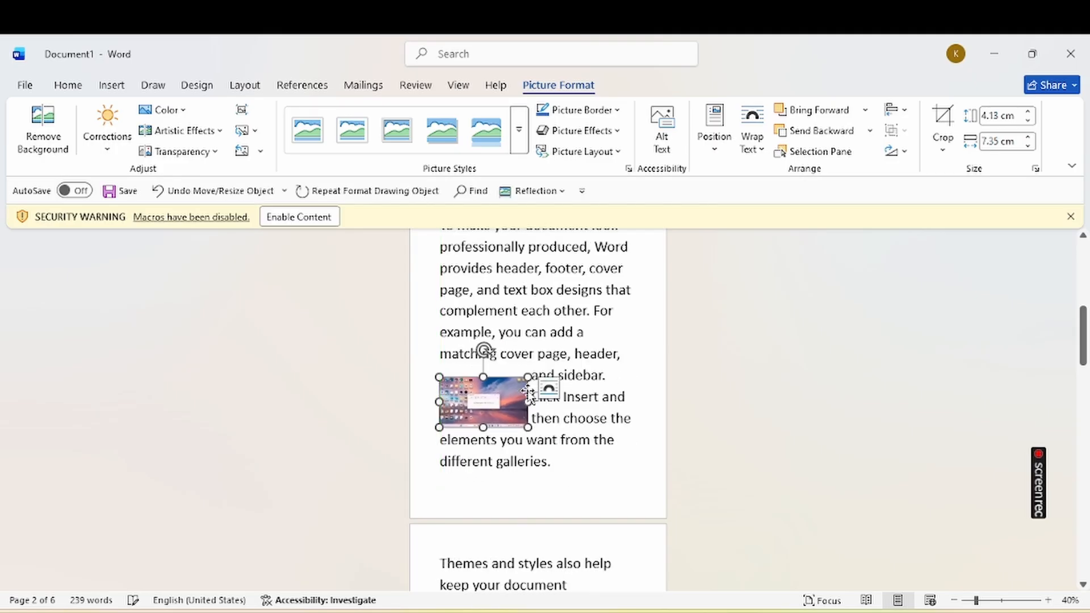
pyautogui.click(708, 129)
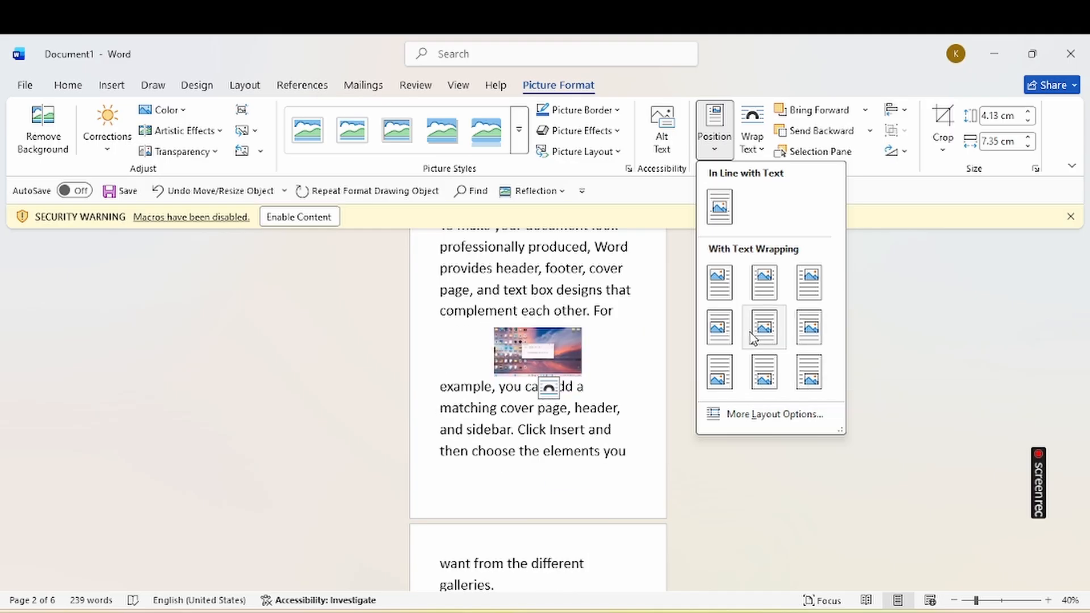
pyautogui.click(913, 270)
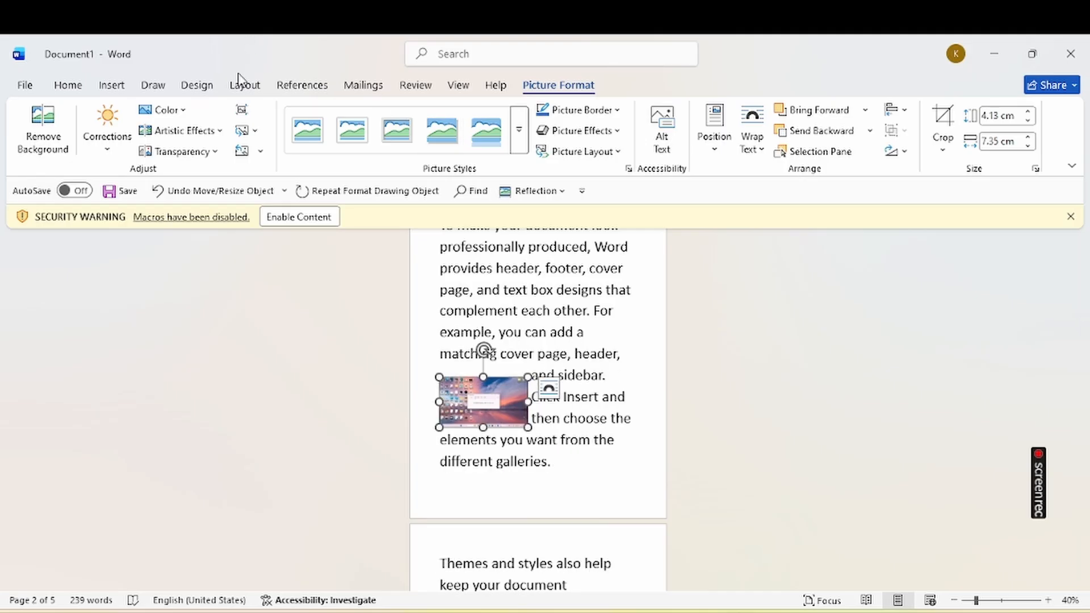
# Apply Square text wrapping to the desktop screenshot and move it up a few lines, slightly past the paragraph's left margin
pyautogui.click(247, 90)
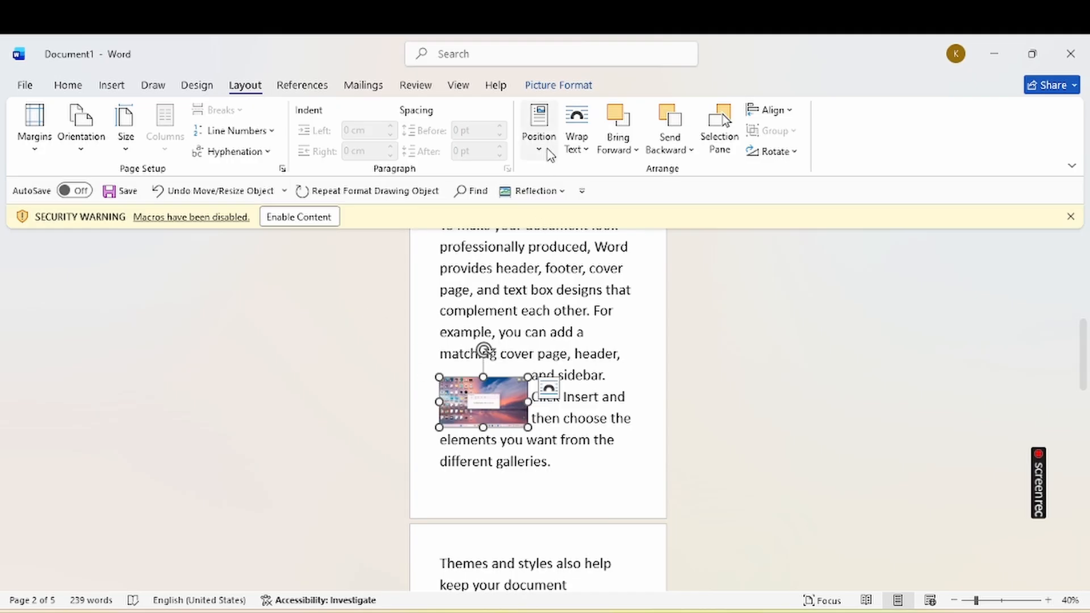
pyautogui.click(571, 122)
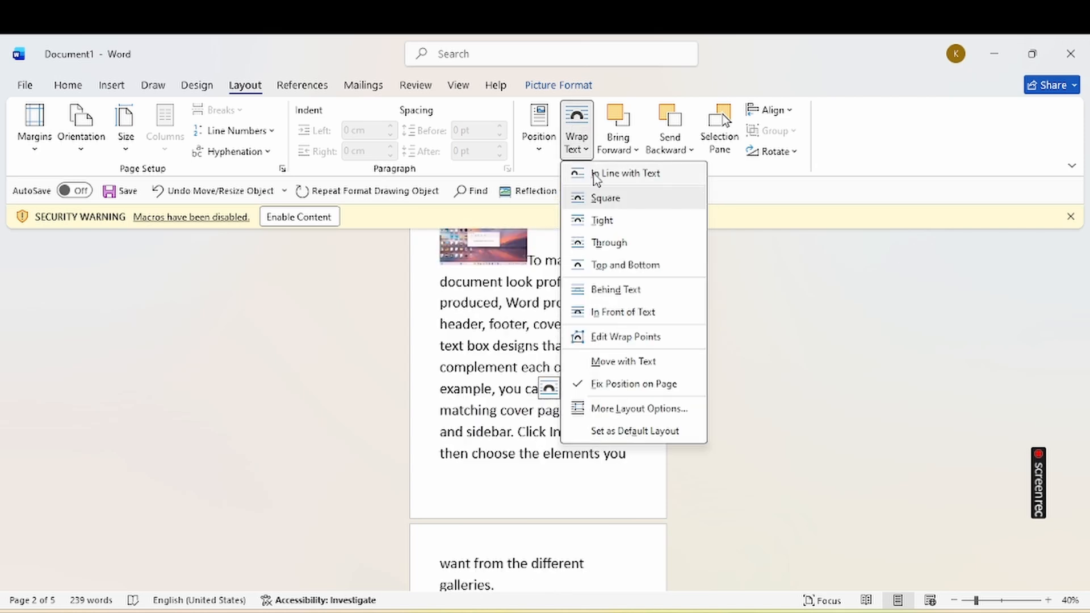
pyautogui.click(602, 200)
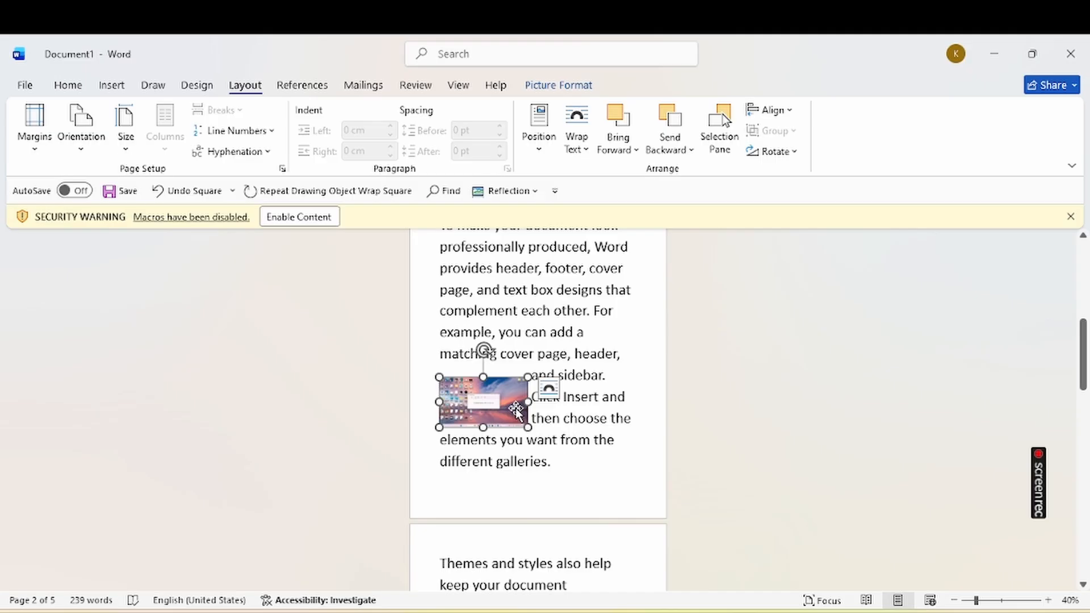
pyautogui.moveTo(515, 411); pyautogui.dragTo(531, 359)
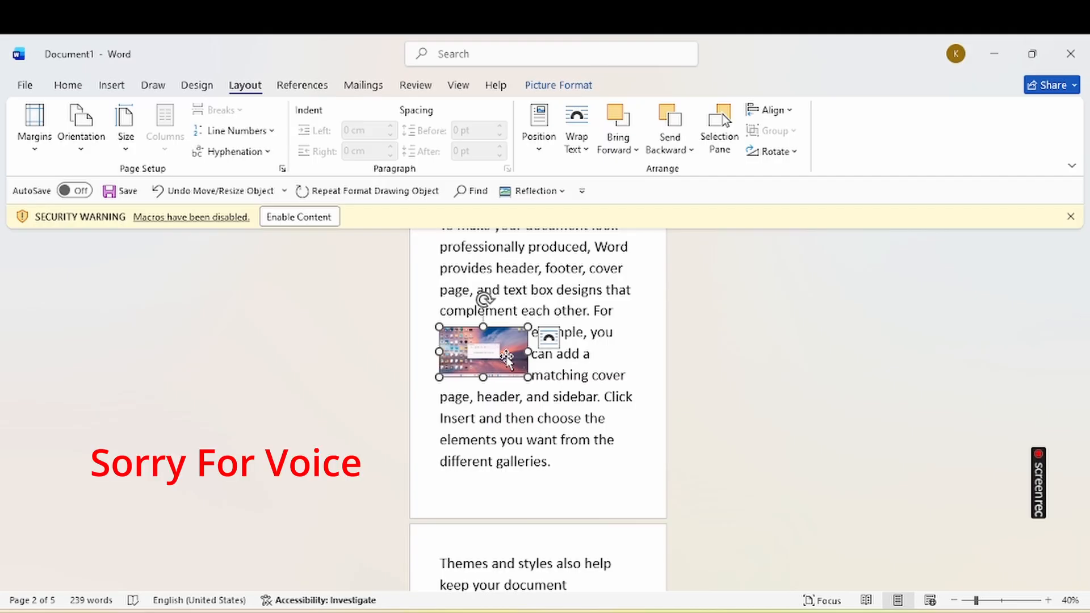
pyautogui.moveTo(508, 356)
pyautogui.mouseDown()
pyautogui.moveTo(599, 356)
pyautogui.moveTo(500, 352)
pyautogui.moveTo(553, 375)
pyautogui.moveTo(594, 355)
pyautogui.moveTo(516, 331)
pyautogui.moveTo(510, 354)
pyautogui.moveTo(478, 343)
pyautogui.moveTo(490, 349)
pyautogui.mouseUp()
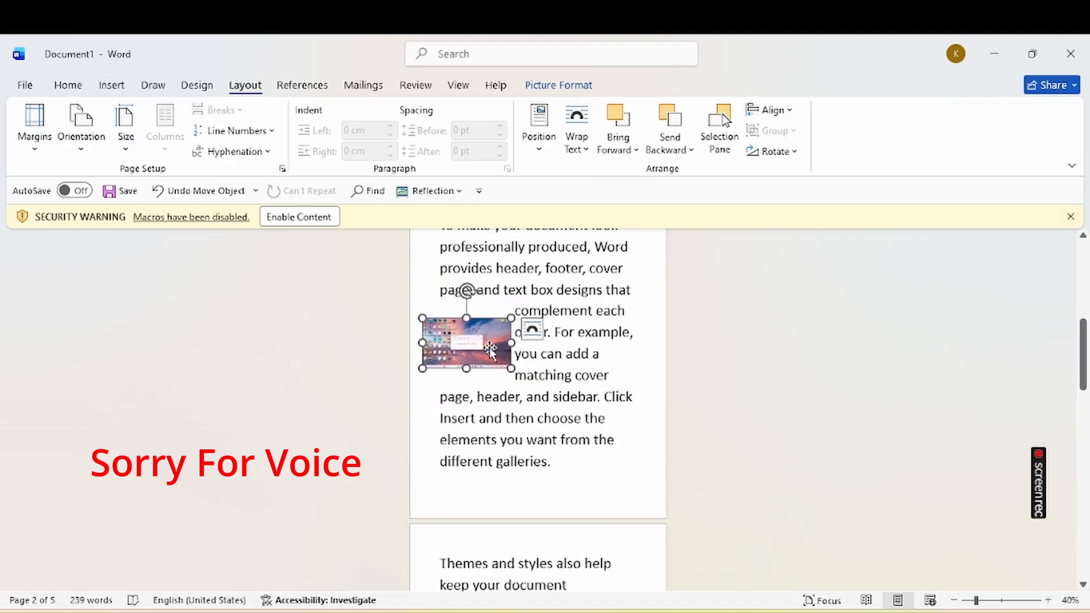
# Try the Behind Text wrapping on the desktop screenshot, test selecting the picture under the text, and undo the wrapping
pyautogui.click(585, 150)
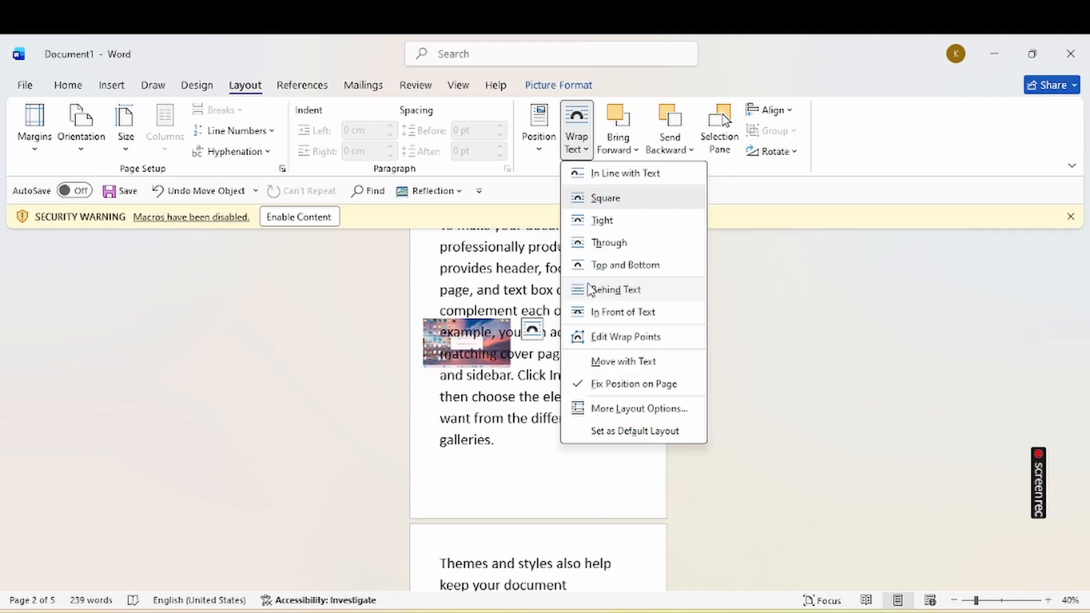
pyautogui.click(591, 289)
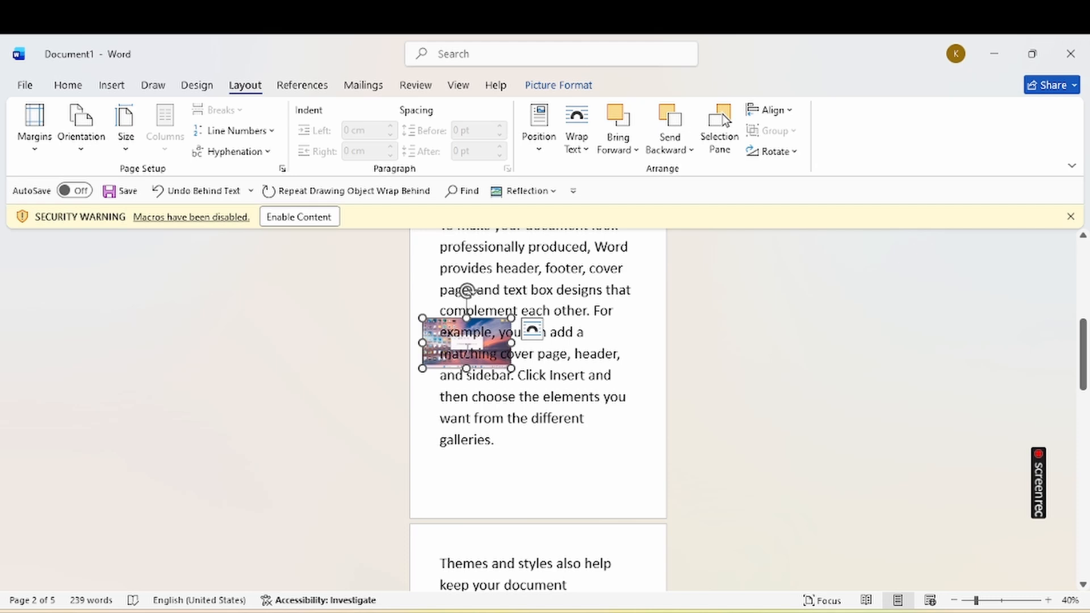
pyautogui.click(469, 350)
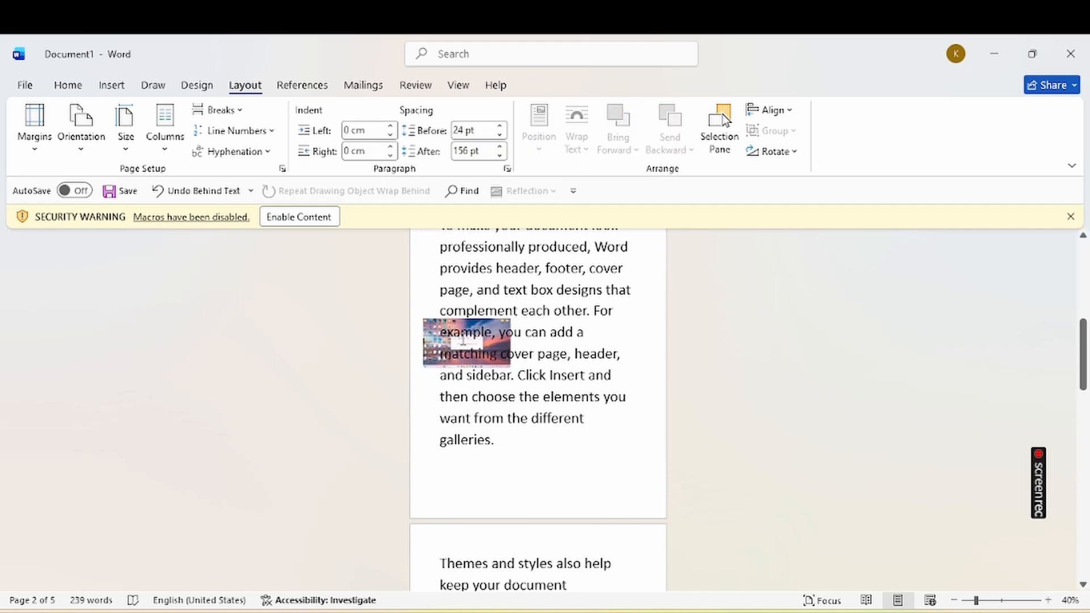
pyautogui.doubleClick(463, 347)
pyautogui.click(463, 347)
pyautogui.hotkey('ctrl', 'z')
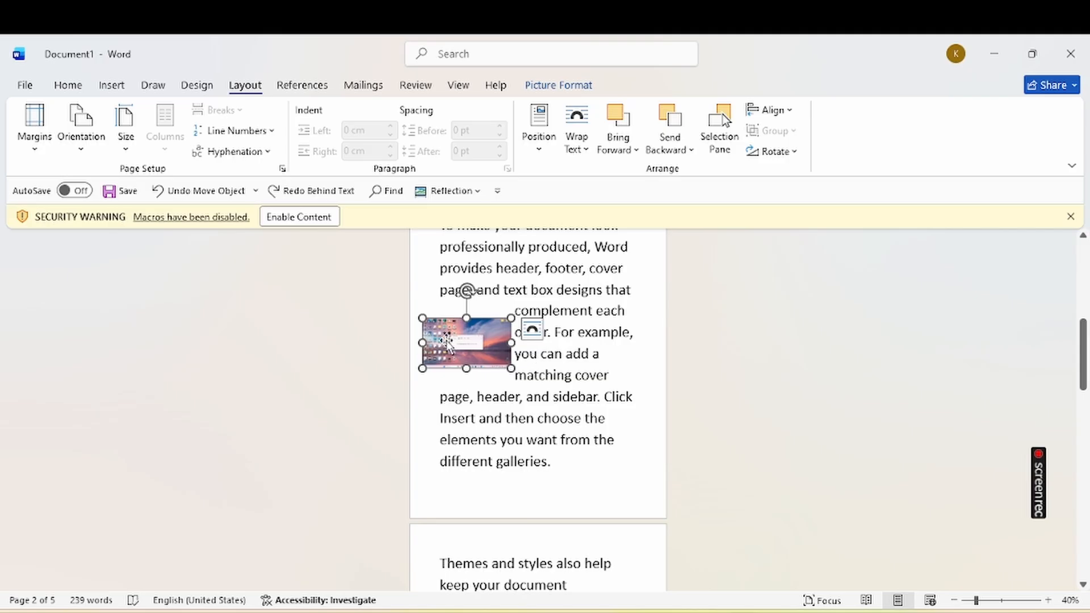
# Place the desktop screenshot in front of the text and align it with the paragraph's left margin
pyautogui.click(582, 138)
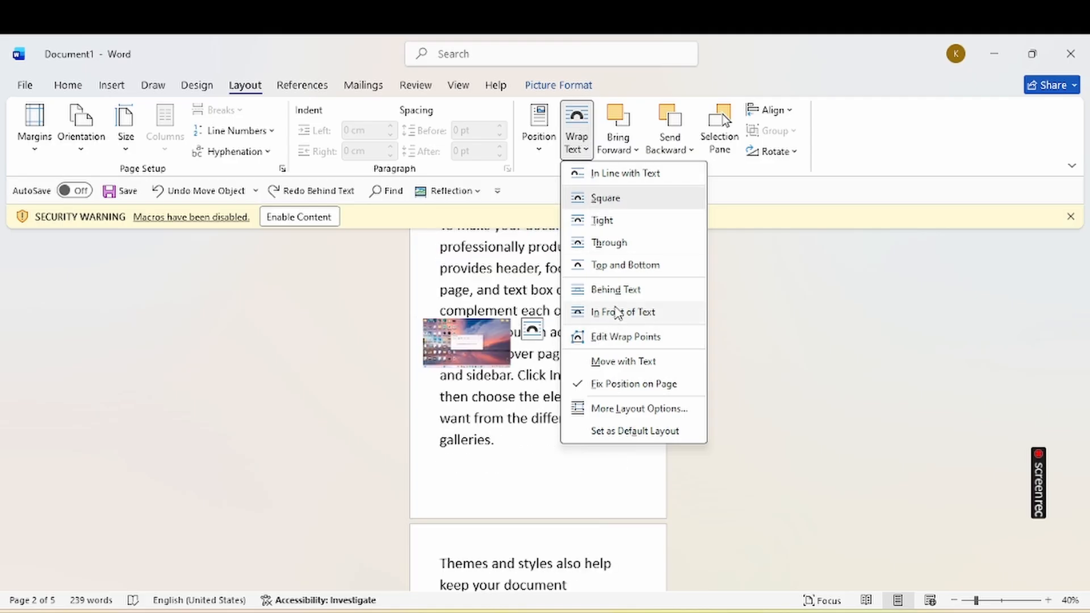
pyautogui.click(617, 312)
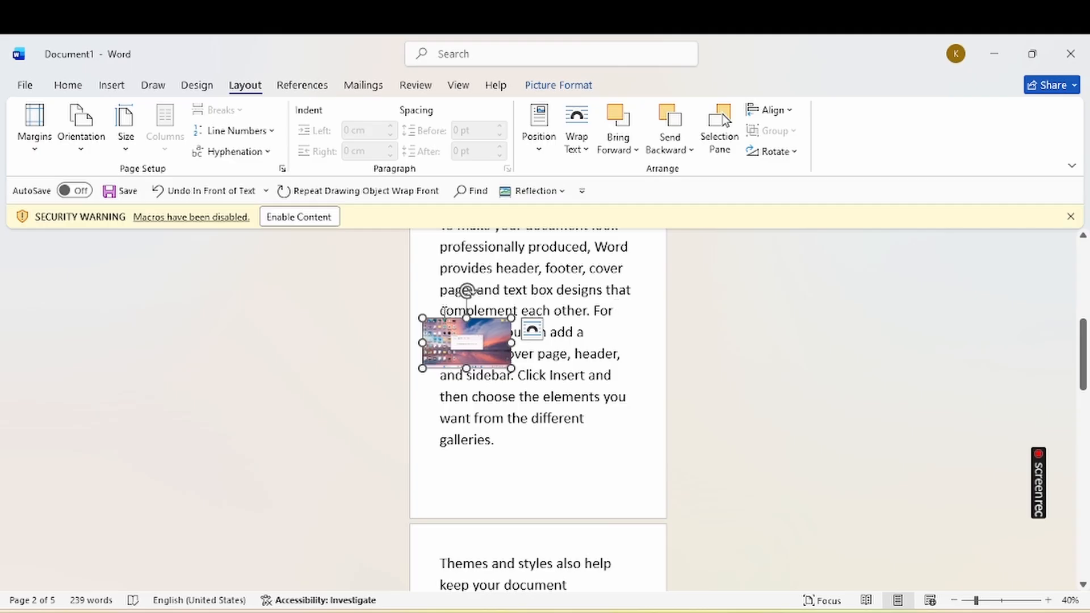
pyautogui.moveTo(462, 332)
pyautogui.mouseDown()
pyautogui.moveTo(528, 333)
pyautogui.moveTo(463, 329)
pyautogui.mouseUp()
# Set the desktop screenshot's wrapping back to Square and move it down beside the lines starting "and sidebar"
pyautogui.click(575, 135)
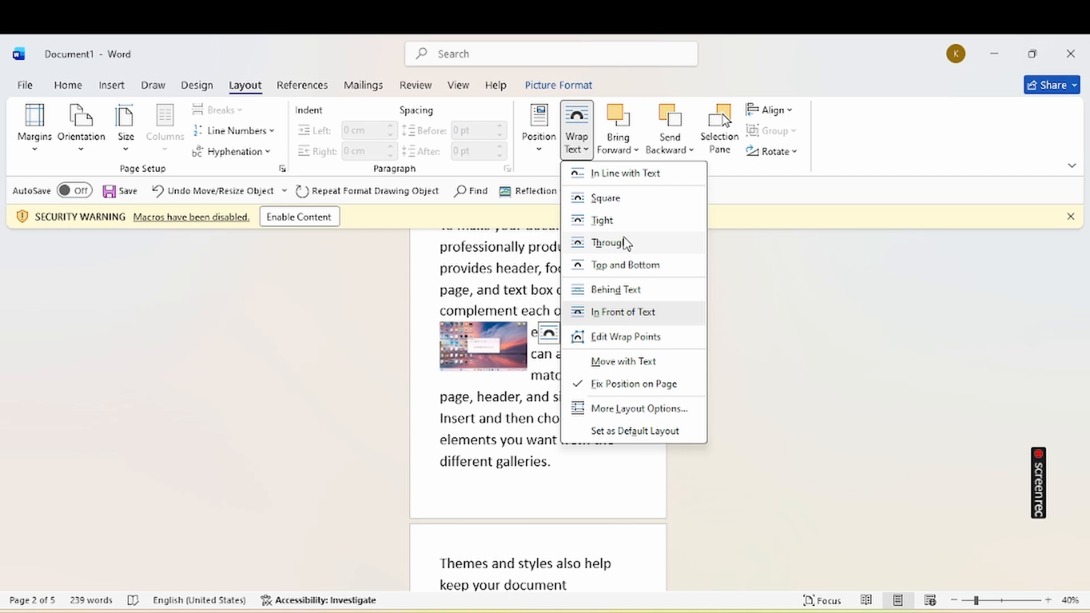
pyautogui.click(606, 199)
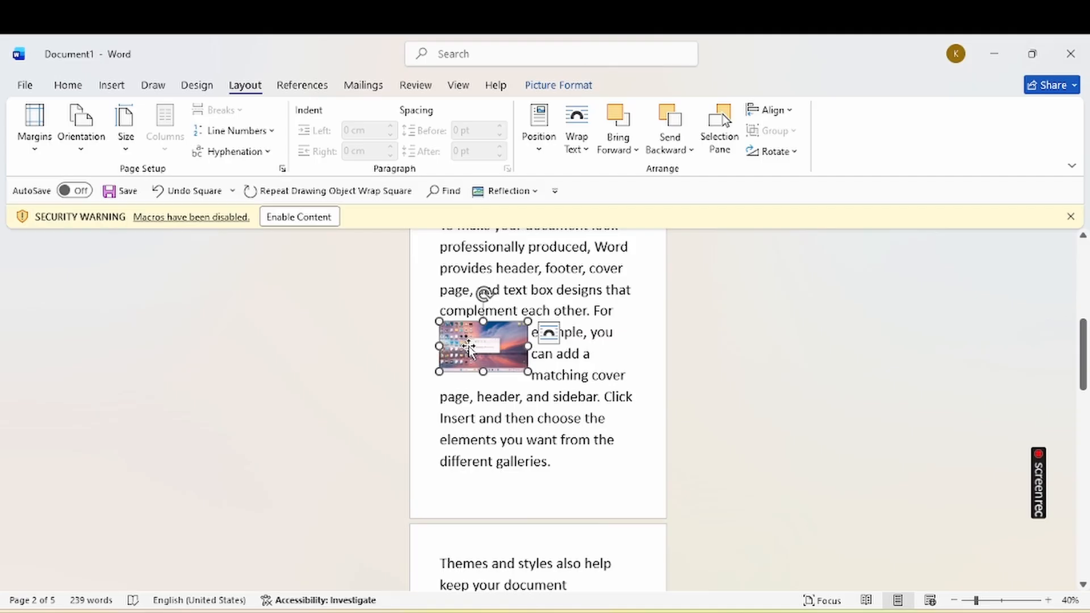
pyautogui.moveTo(469, 347); pyautogui.dragTo(474, 396)
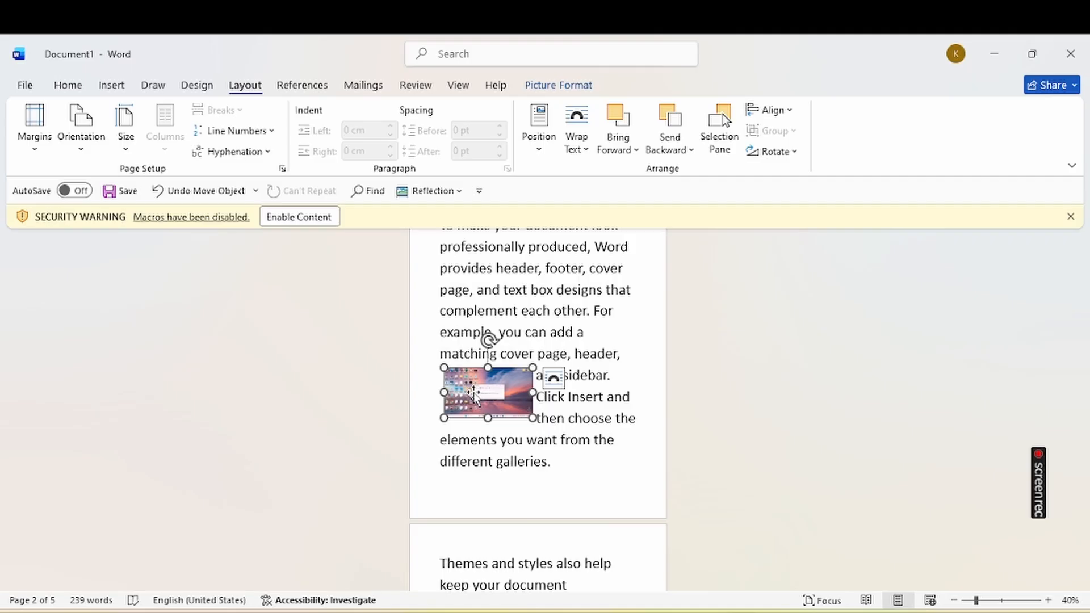
# Apply Top and Bottom text wrapping to the desktop screenshot and move it toward the middle of the text column
pyautogui.click(575, 139)
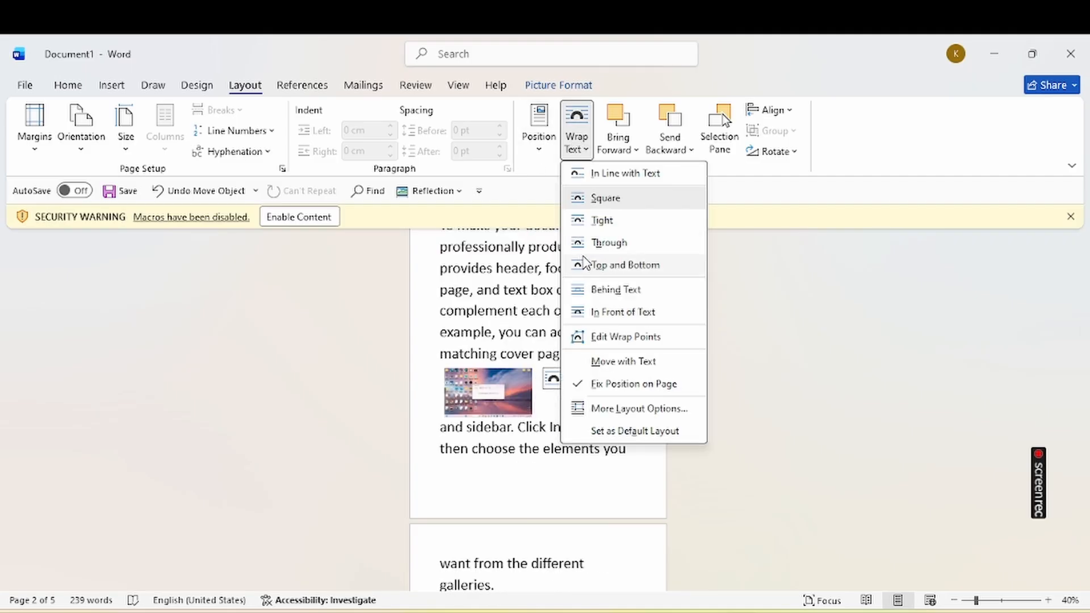
pyautogui.click(585, 262)
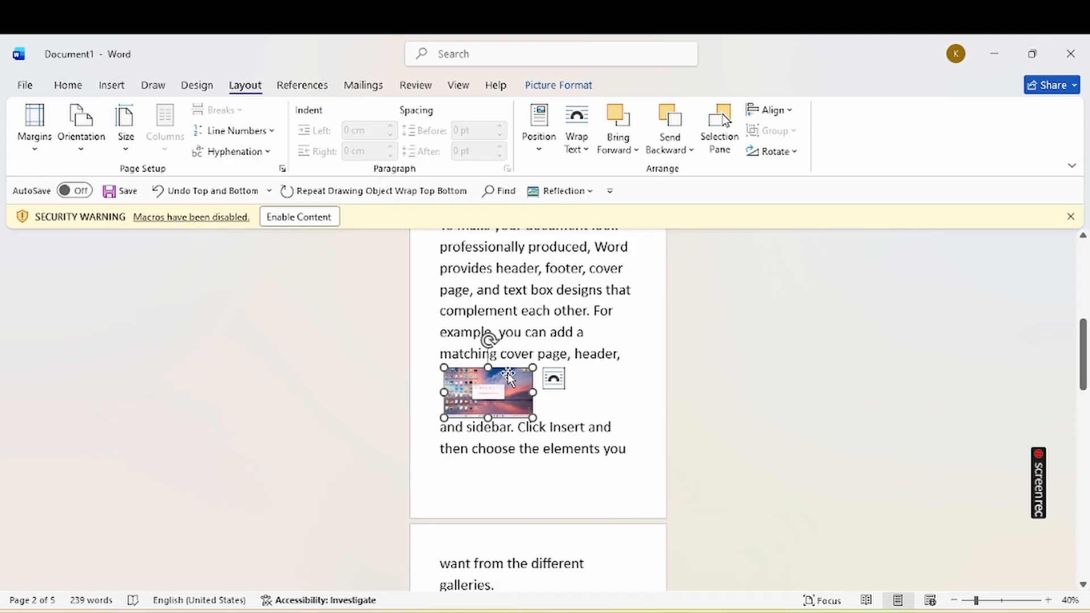
pyautogui.moveTo(507, 377); pyautogui.dragTo(540, 387)
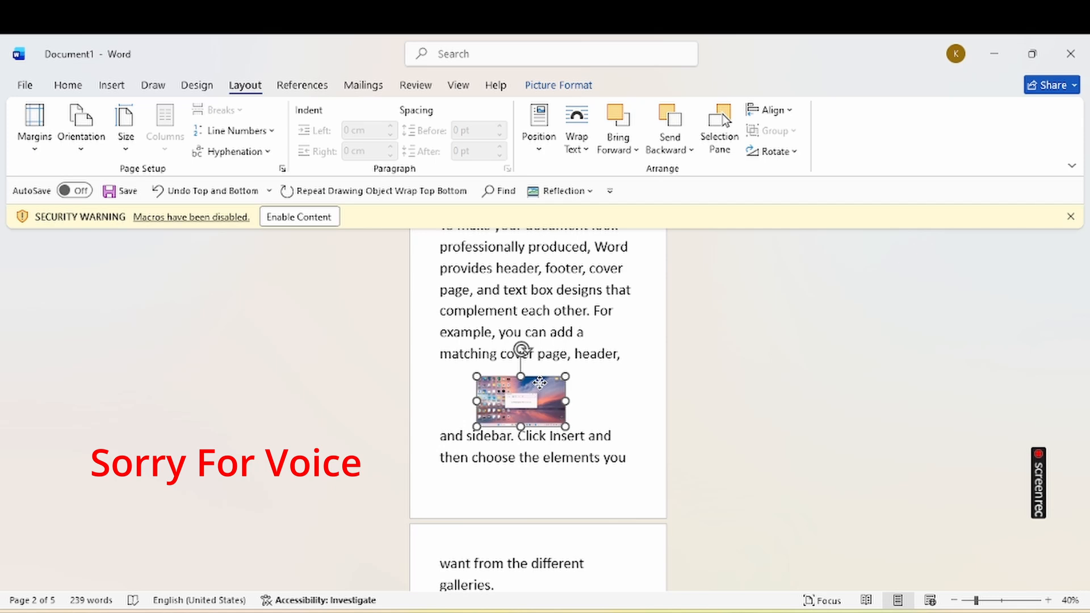
pyautogui.click(584, 145)
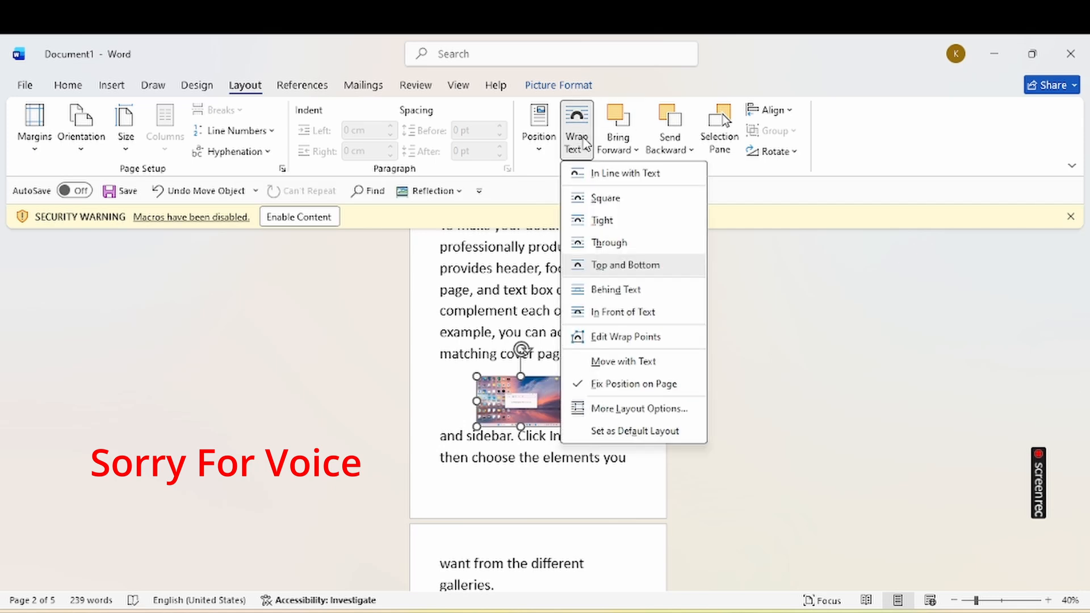
pyautogui.click(625, 267)
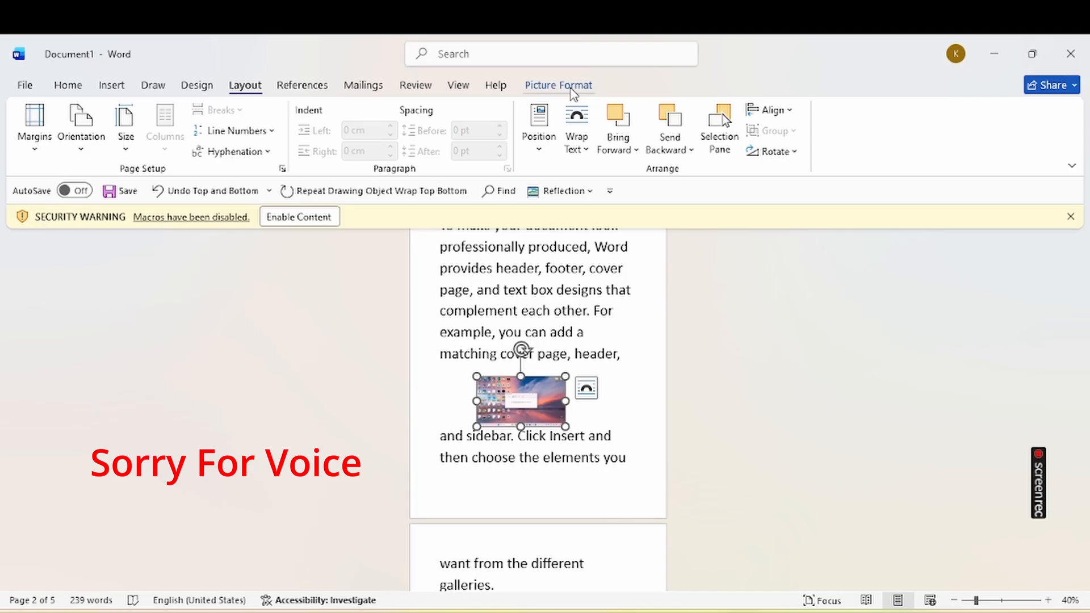
pyautogui.click(568, 124)
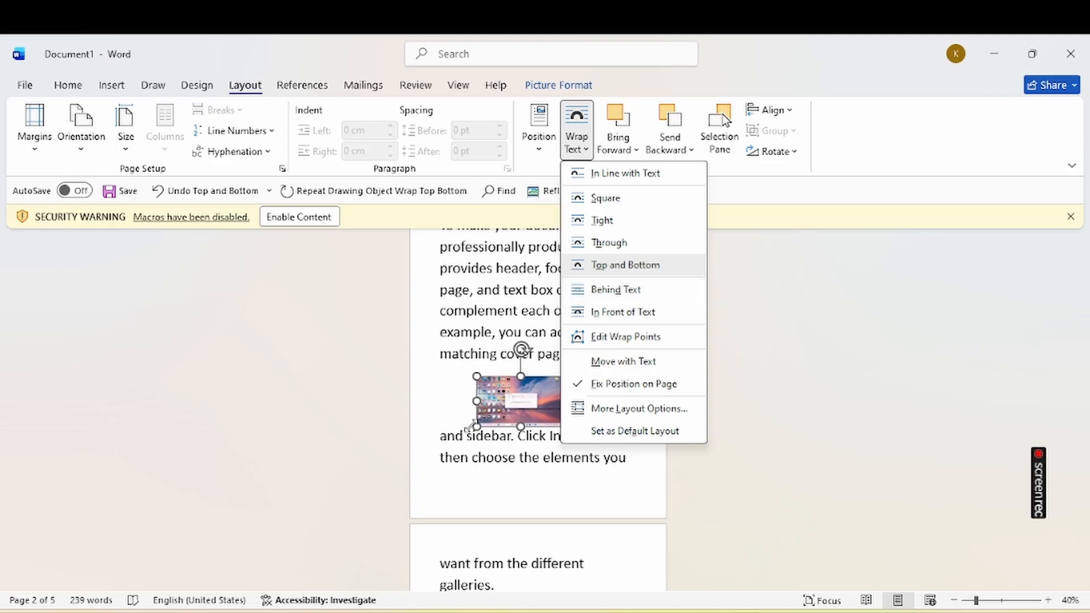
pyautogui.click(480, 413)
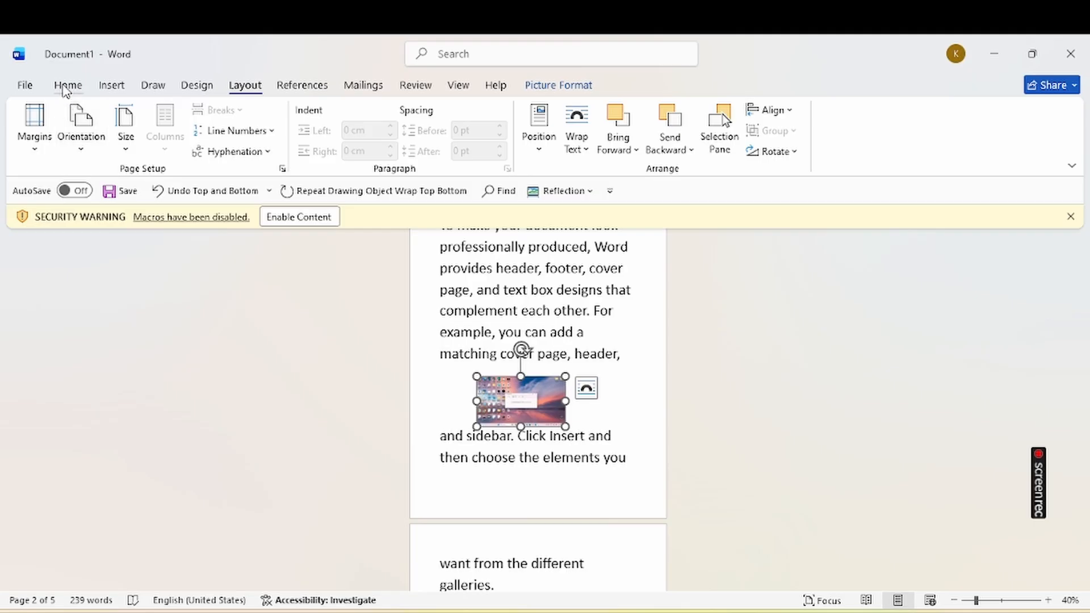
pyautogui.click(108, 85)
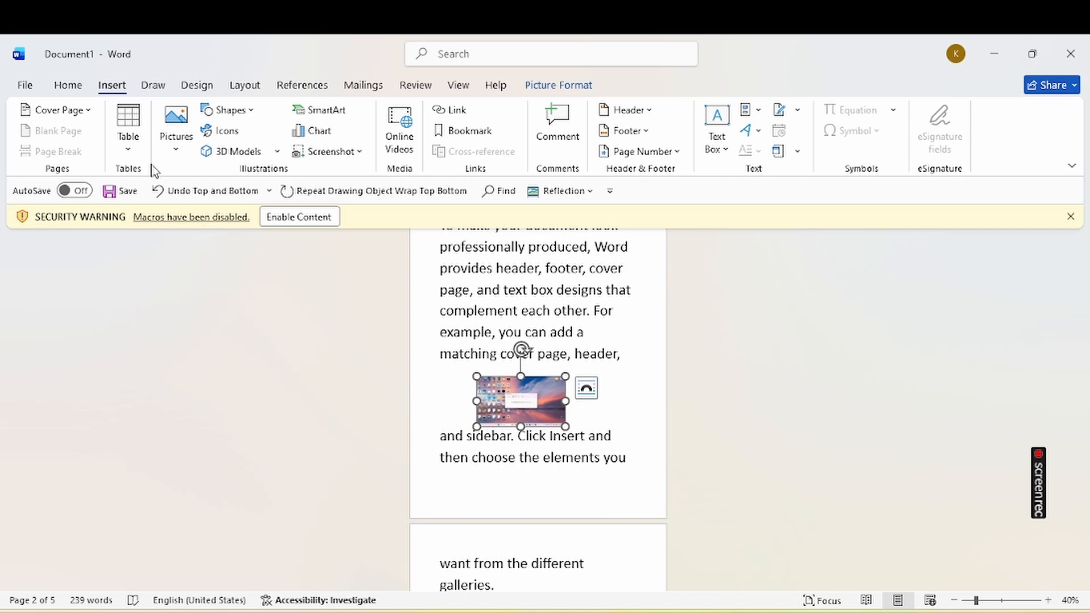
pyautogui.click(179, 146)
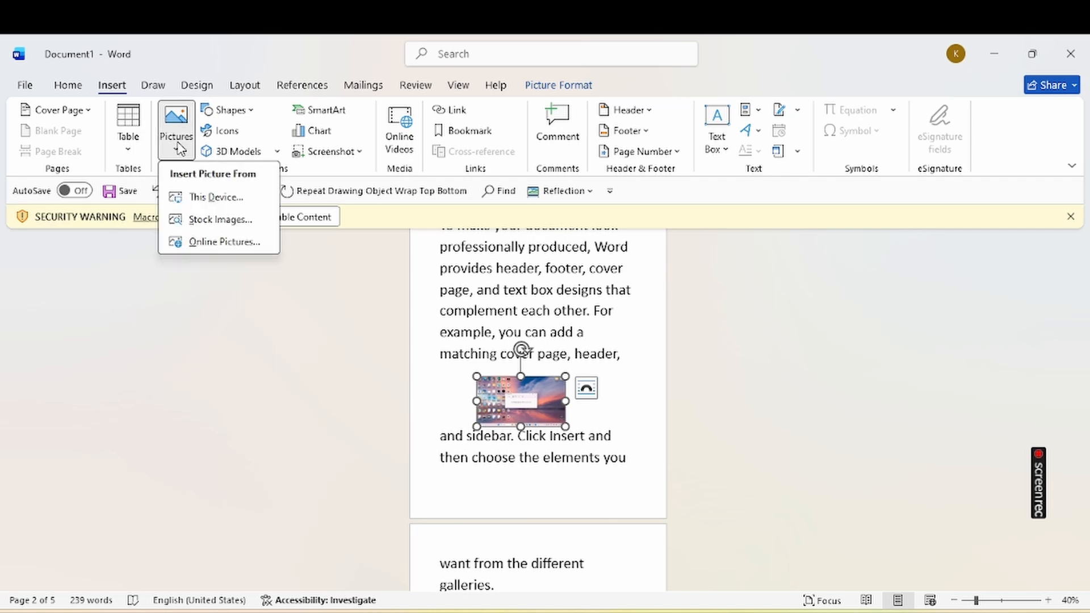
pyautogui.click(193, 197)
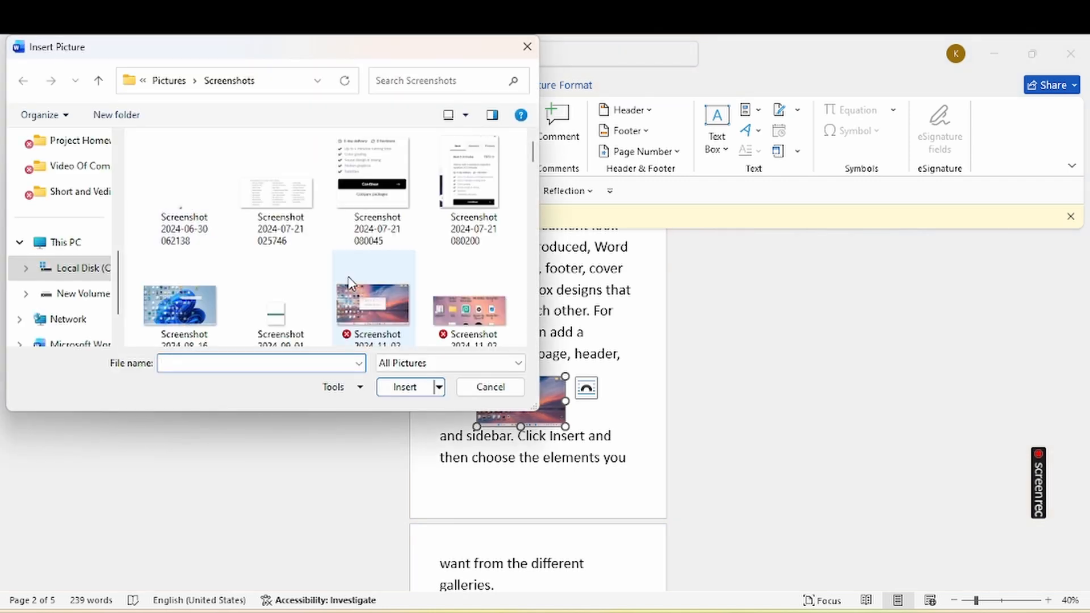
pyautogui.click(483, 212)
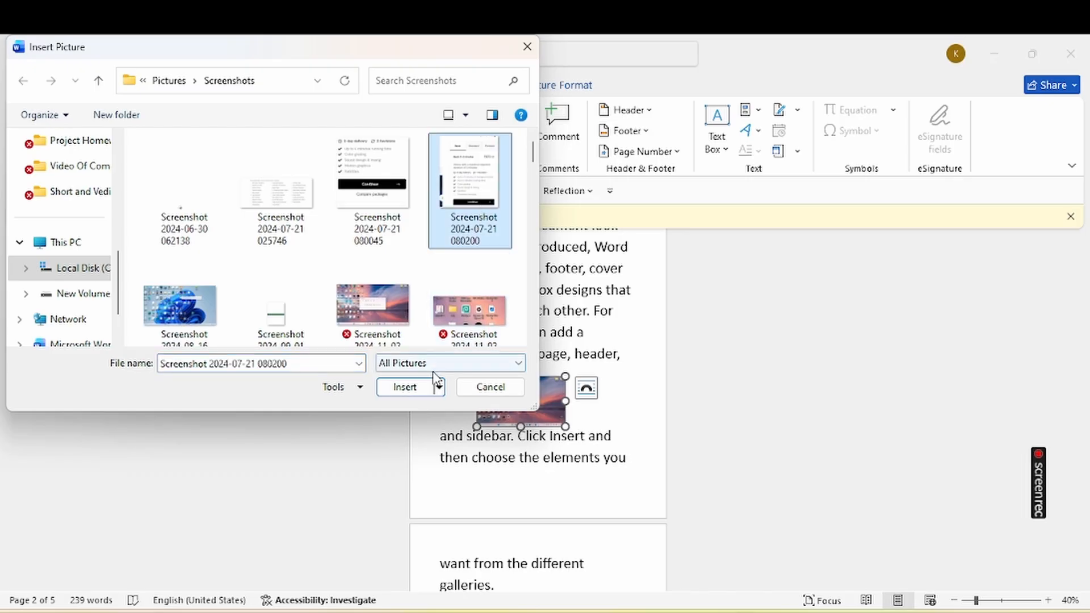
pyautogui.click(427, 391)
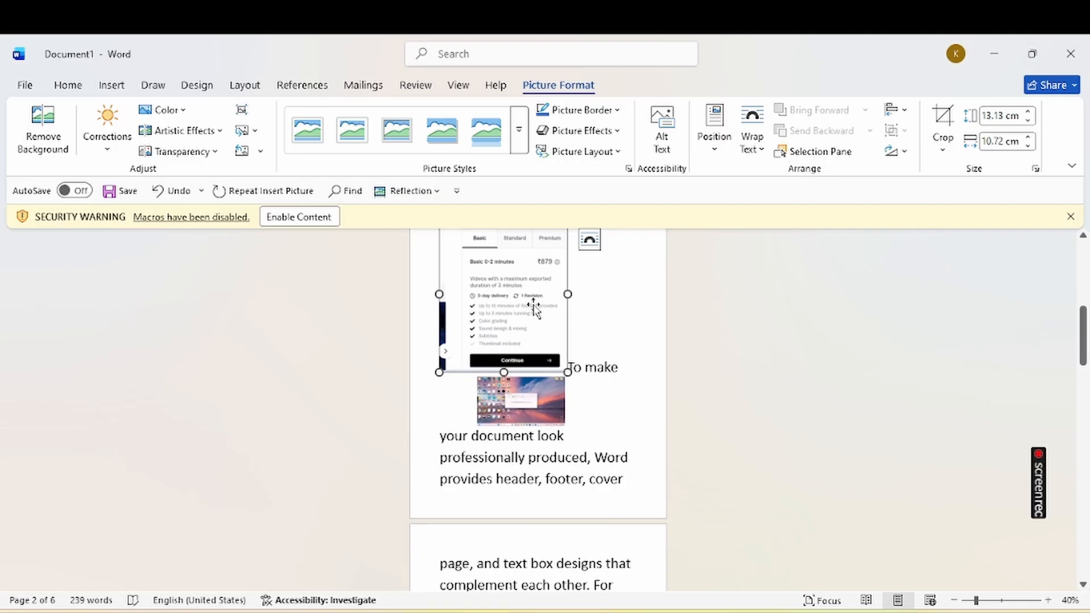
# Apply Square text wrapping to the inserted pricing screenshot and move it toward the right margin, above the desktop screenshot
pyautogui.moveTo(534, 309); pyautogui.dragTo(501, 316)
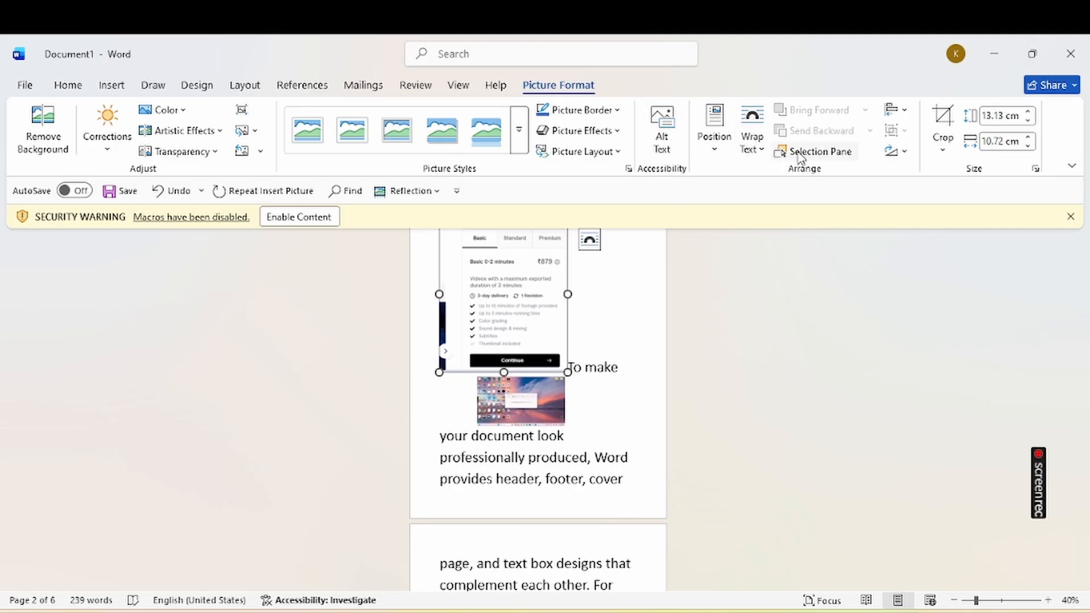
pyautogui.click(752, 147)
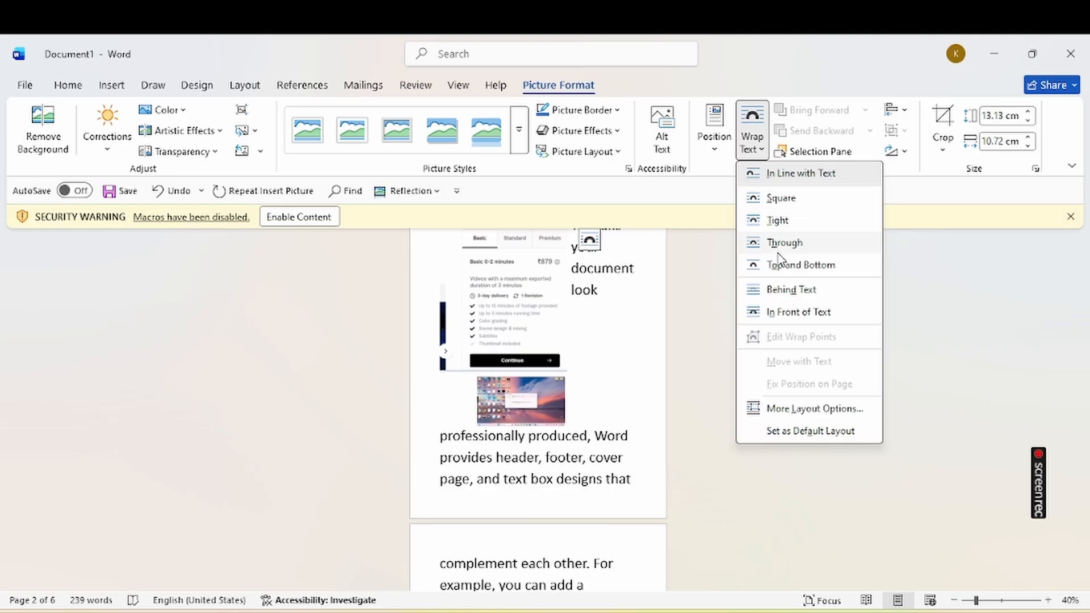
pyautogui.click(784, 205)
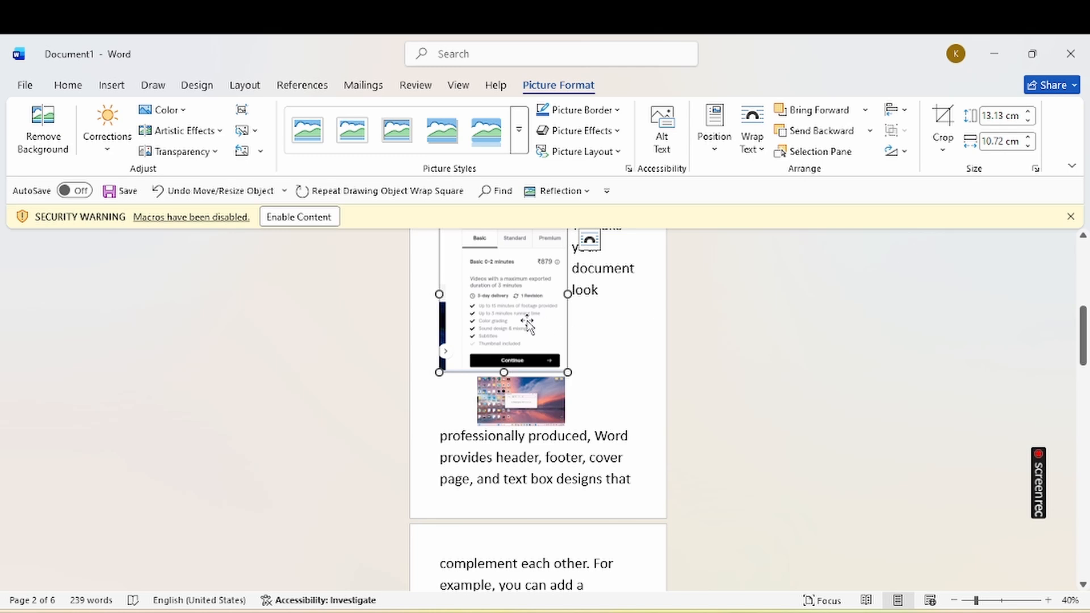
pyautogui.moveTo(529, 321); pyautogui.dragTo(576, 371)
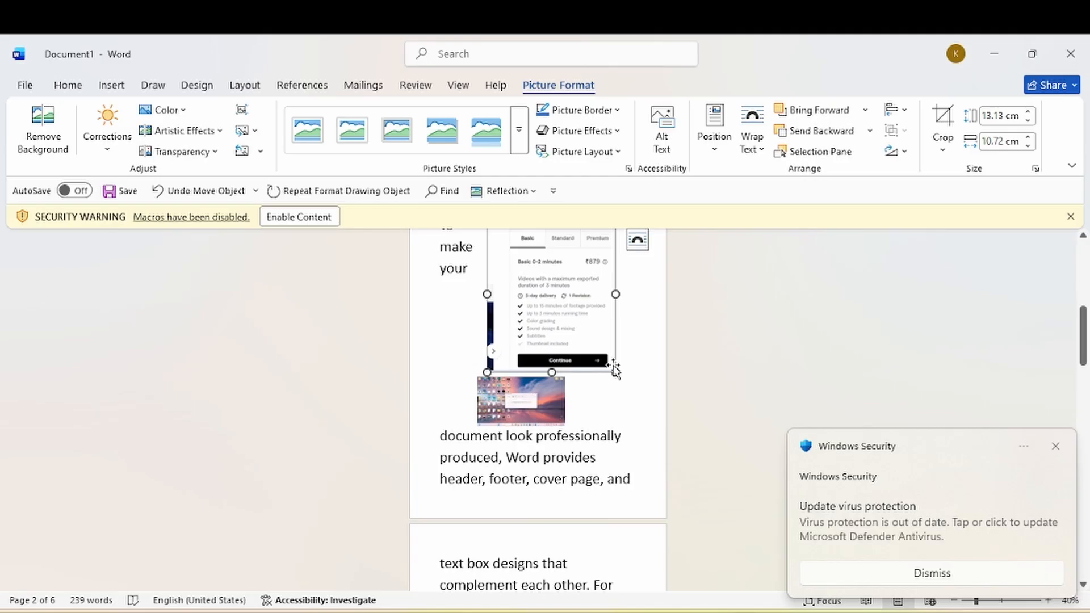
# Resize the pricing screenshot to about 9.82 × 8.02 cm at the left margin and the desktop screenshot beside it to about 5.33 × 9.49 cm
pyautogui.moveTo(615, 372); pyautogui.dragTo(484, 410)
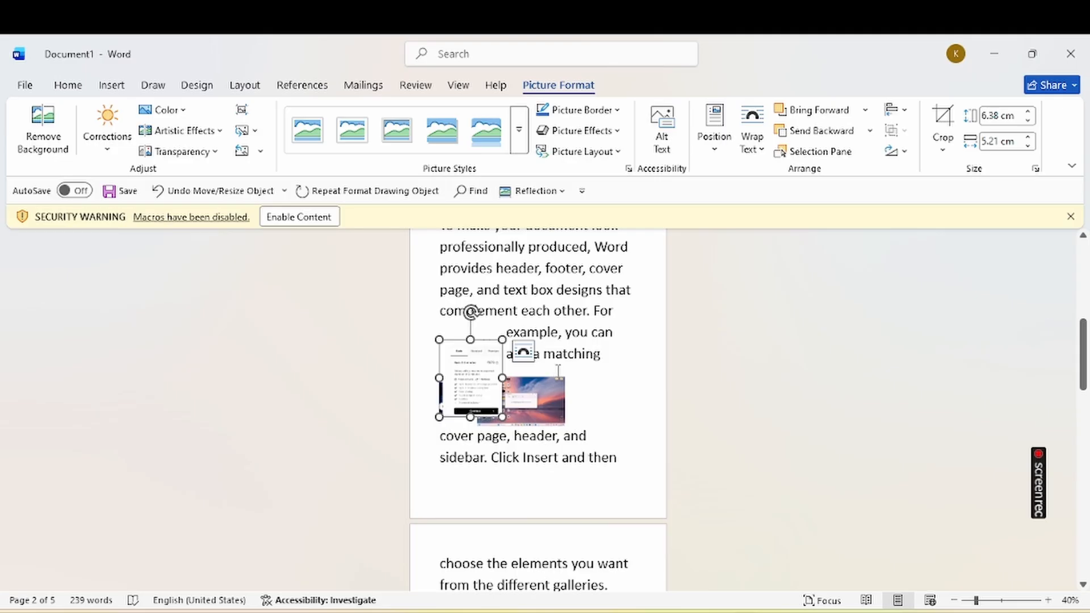
pyautogui.click(530, 414)
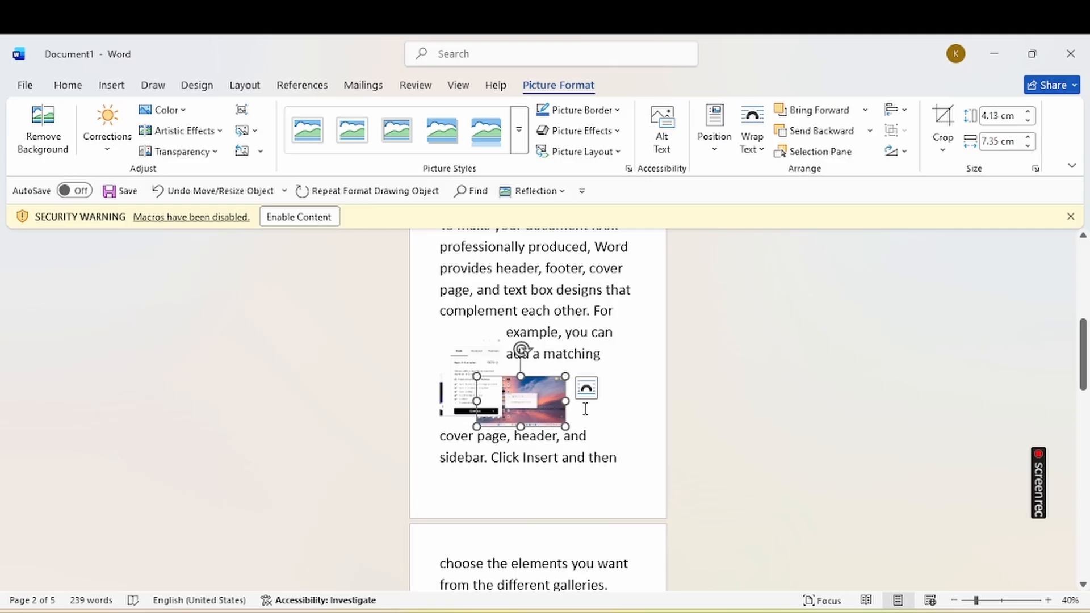
pyautogui.moveTo(530, 415); pyautogui.dragTo(578, 403)
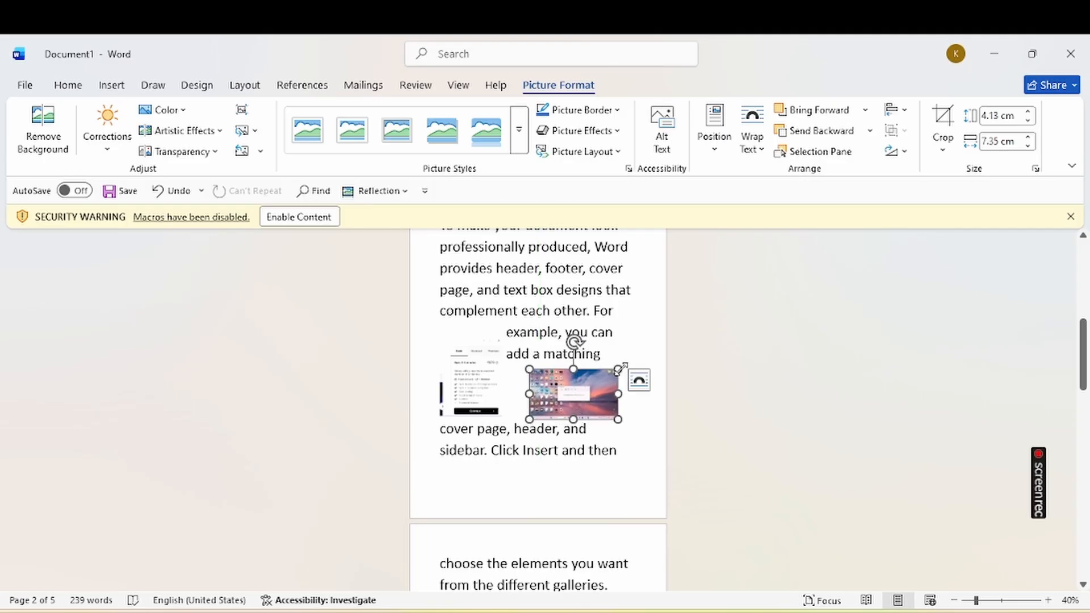
pyautogui.moveTo(621, 368); pyautogui.dragTo(644, 354)
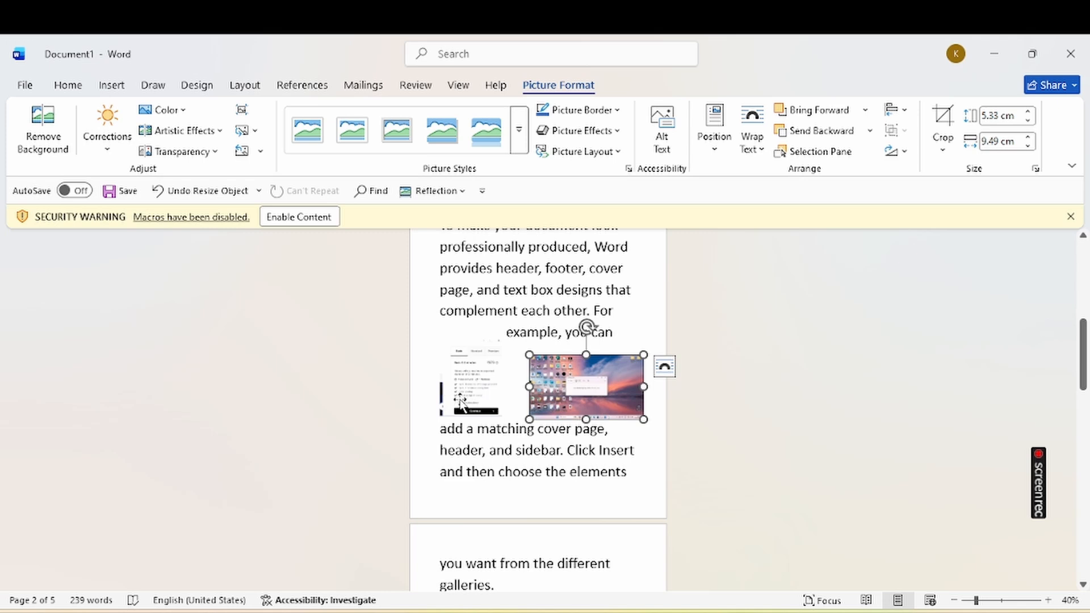
pyautogui.click(461, 403)
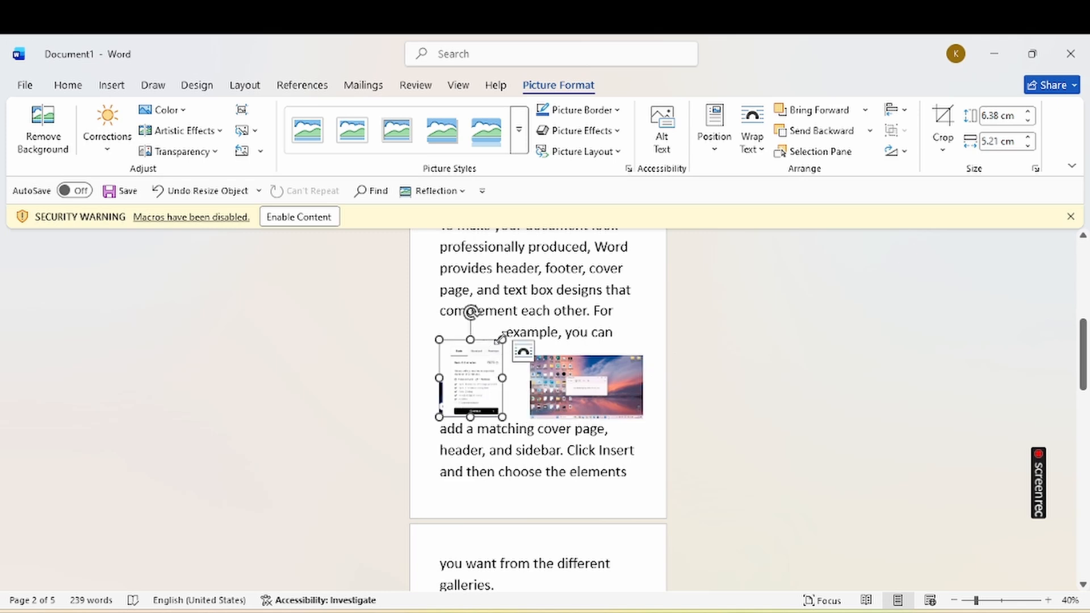
pyautogui.moveTo(500, 341); pyautogui.dragTo(535, 299)
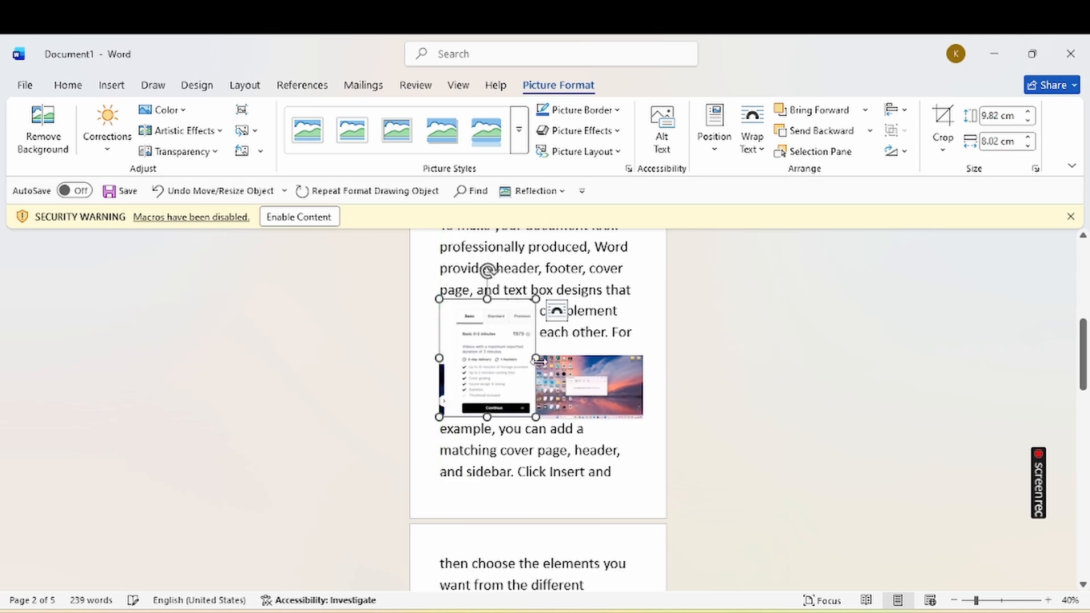
# Move the desktop screenshot so it overlaps the pricing screenshot and bring it forward one level
pyautogui.moveTo(587, 377); pyautogui.dragTo(570, 364)
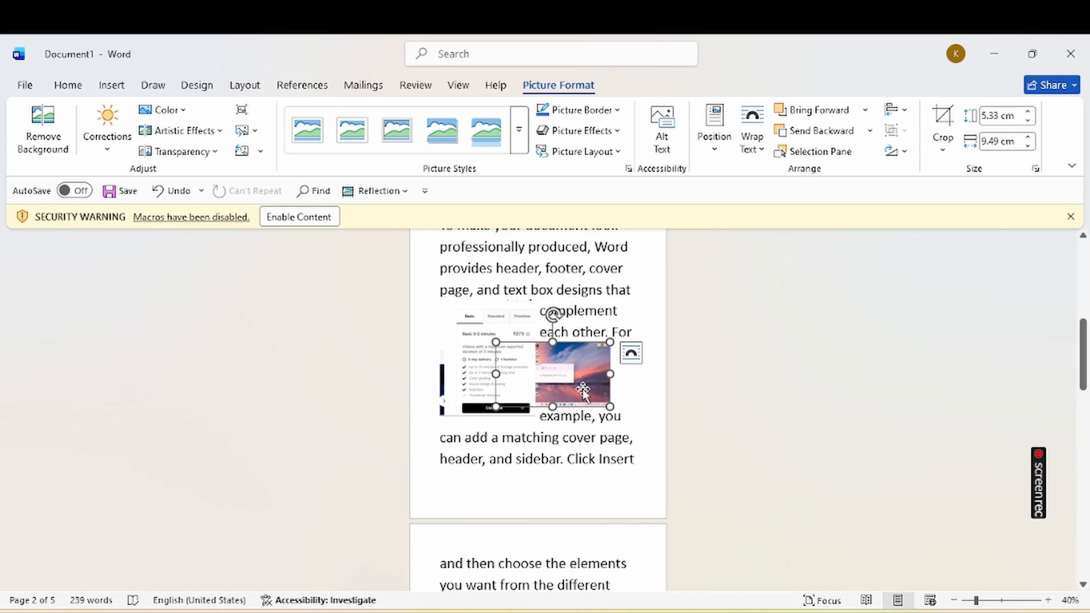
pyautogui.click(837, 115)
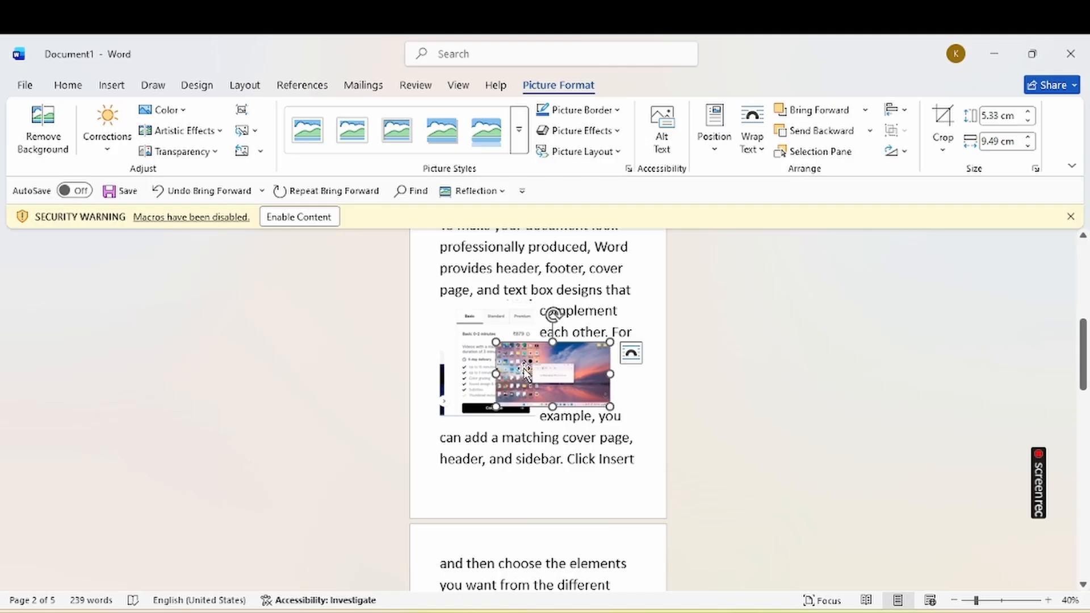
# Bring the pricing screenshot forward over the desktop screenshot and send it backward again
pyautogui.click(474, 391)
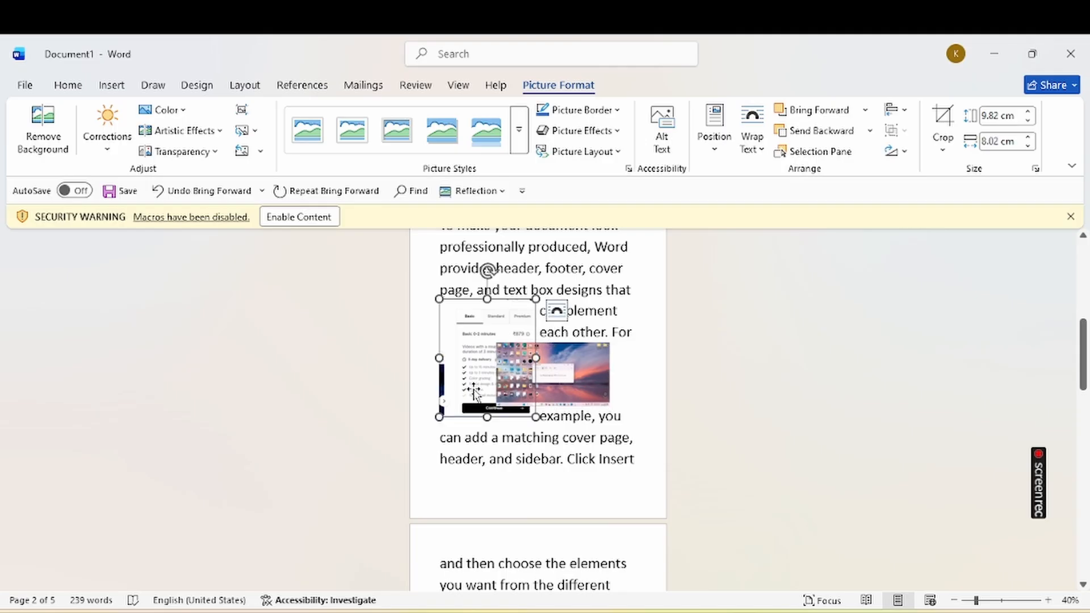
pyautogui.click(806, 110)
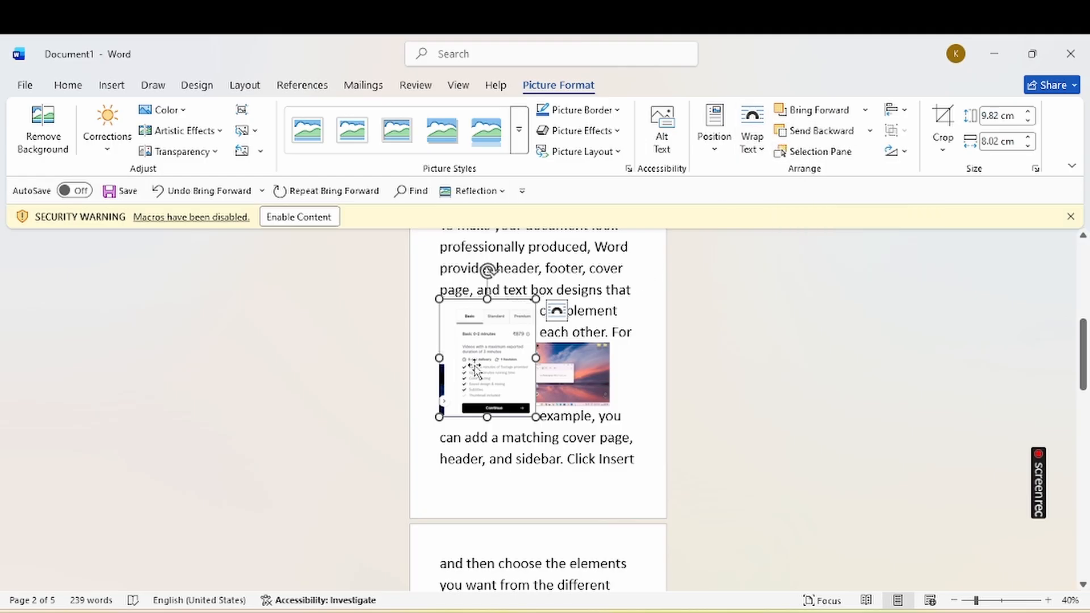
pyautogui.click(801, 133)
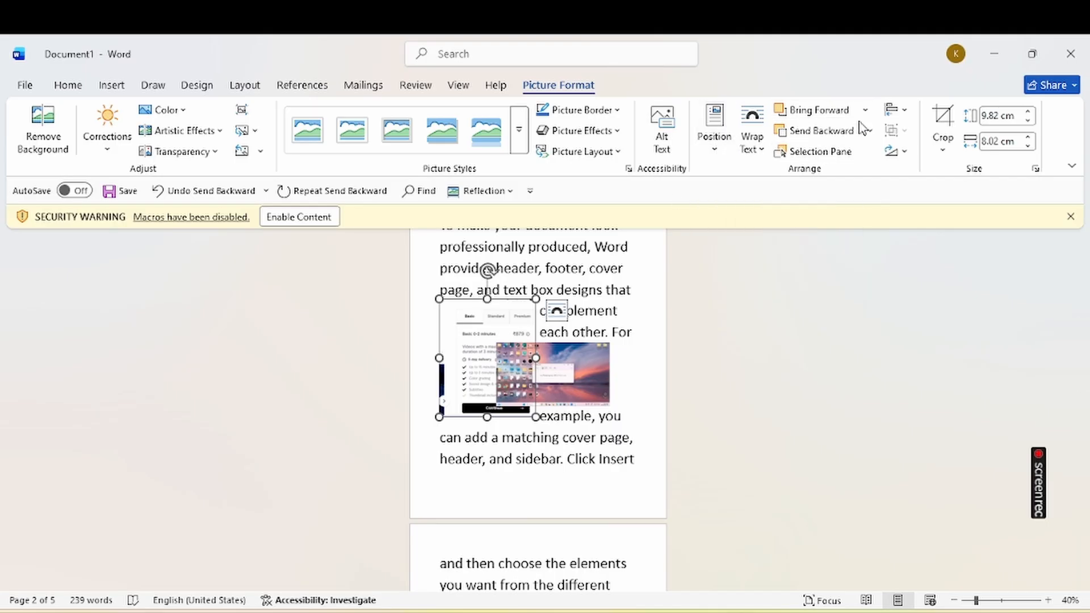
# Send the desktop screenshot backward behind the pricing screenshot and bring it forward again
pyautogui.click(555, 382)
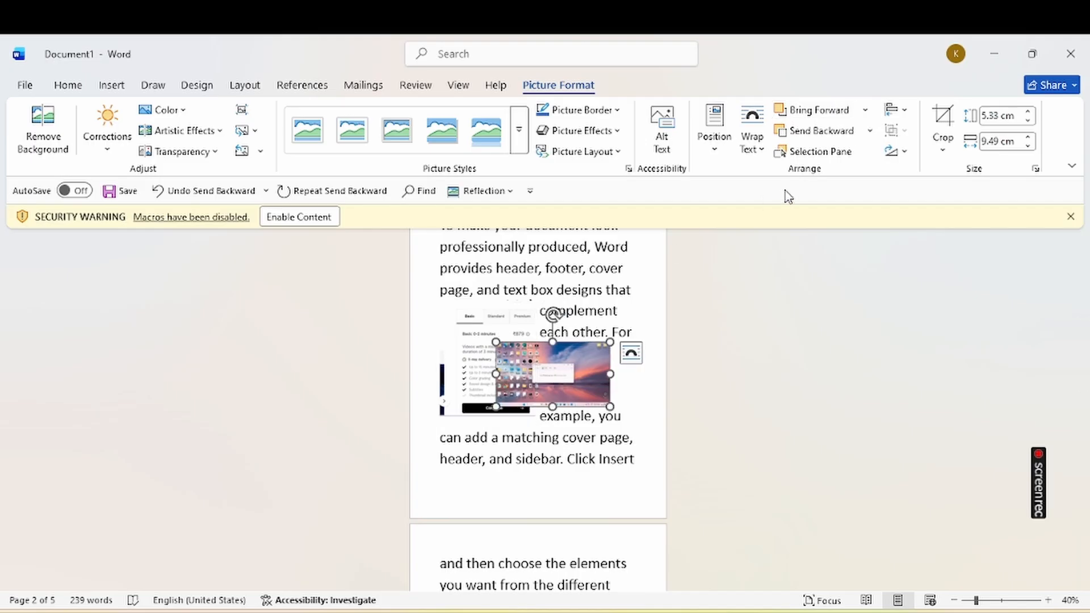
pyautogui.click(855, 133)
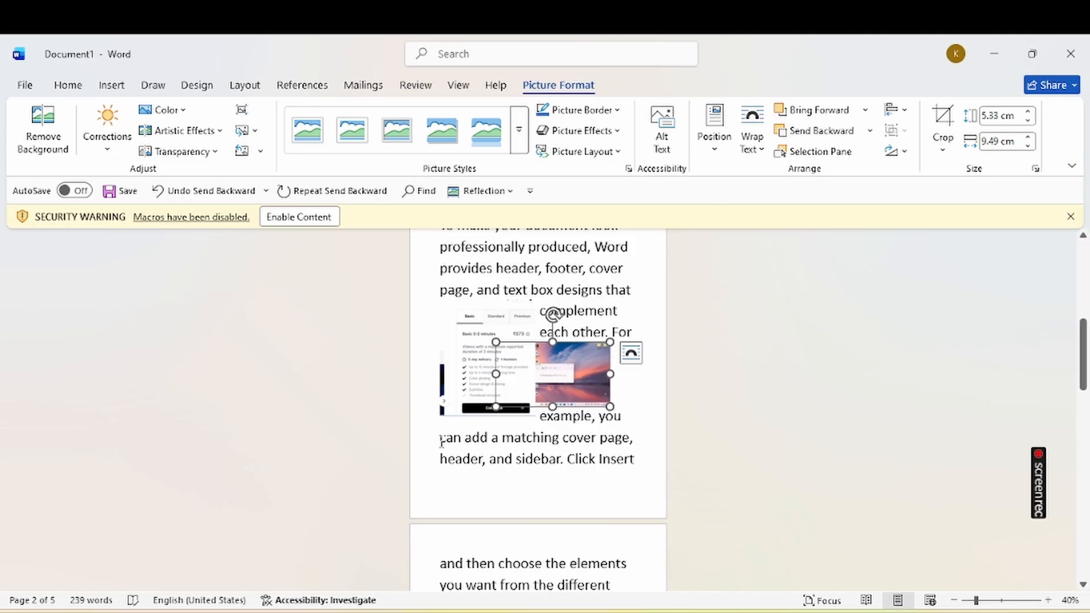
pyautogui.click(483, 375)
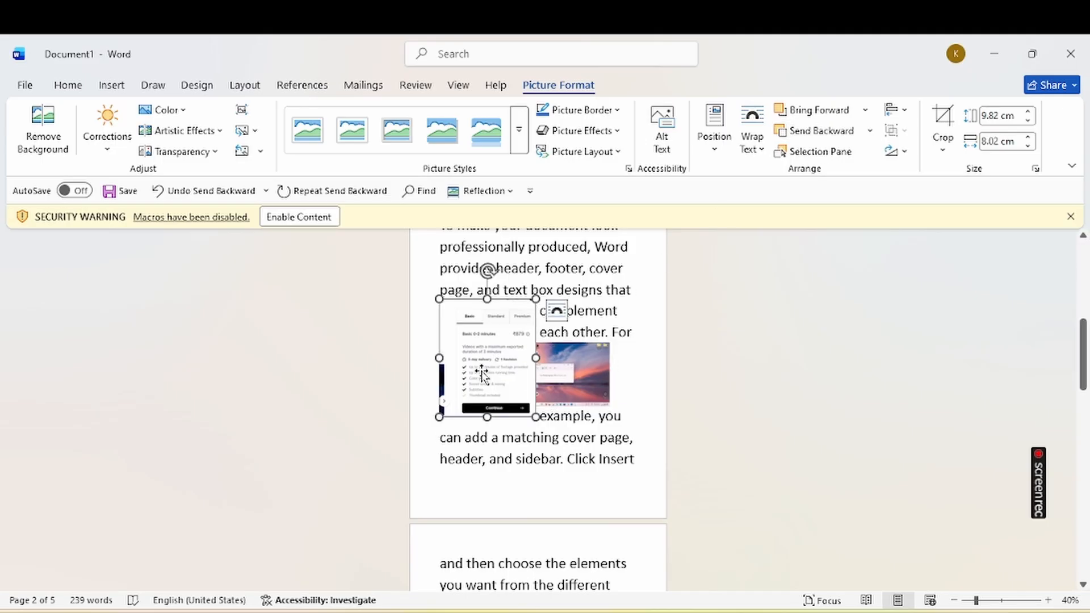
pyautogui.click(568, 368)
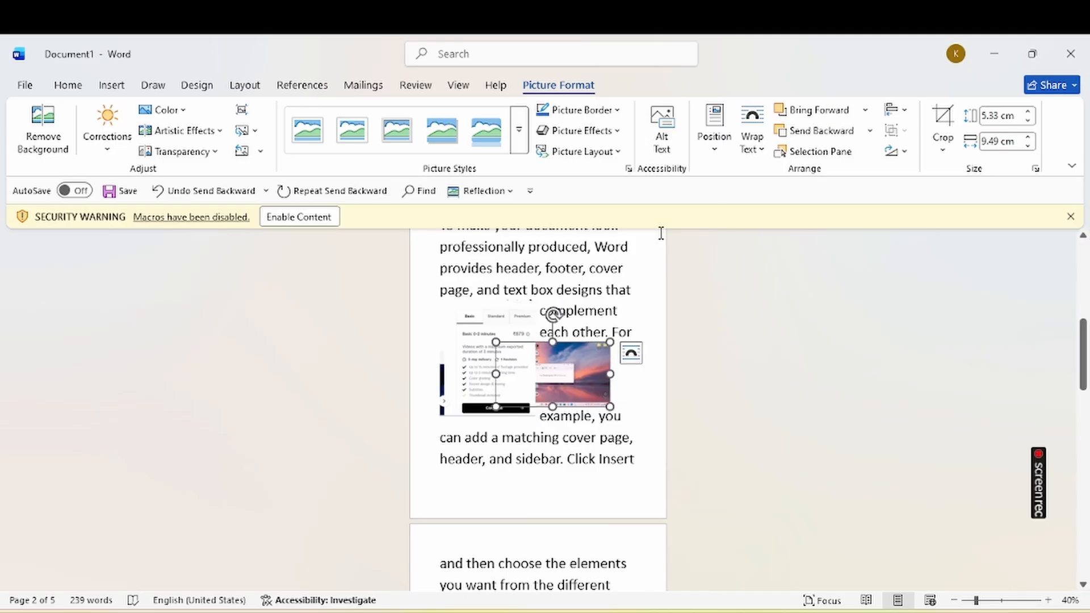
pyautogui.click(821, 112)
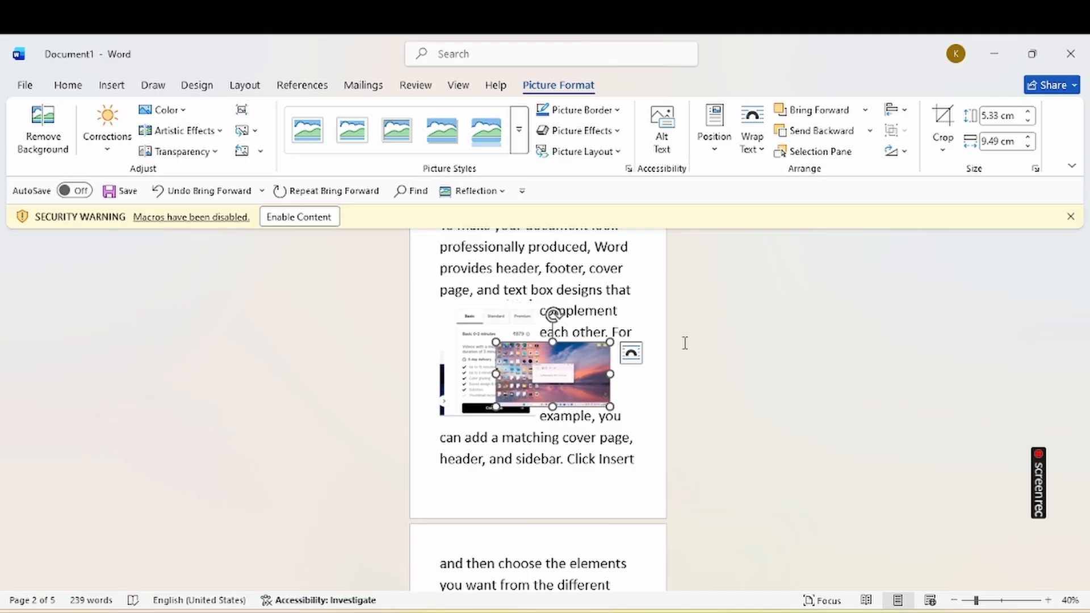
# Show the Selection pane and move the desktop screenshot slightly up and to the right
pyautogui.click(710, 126)
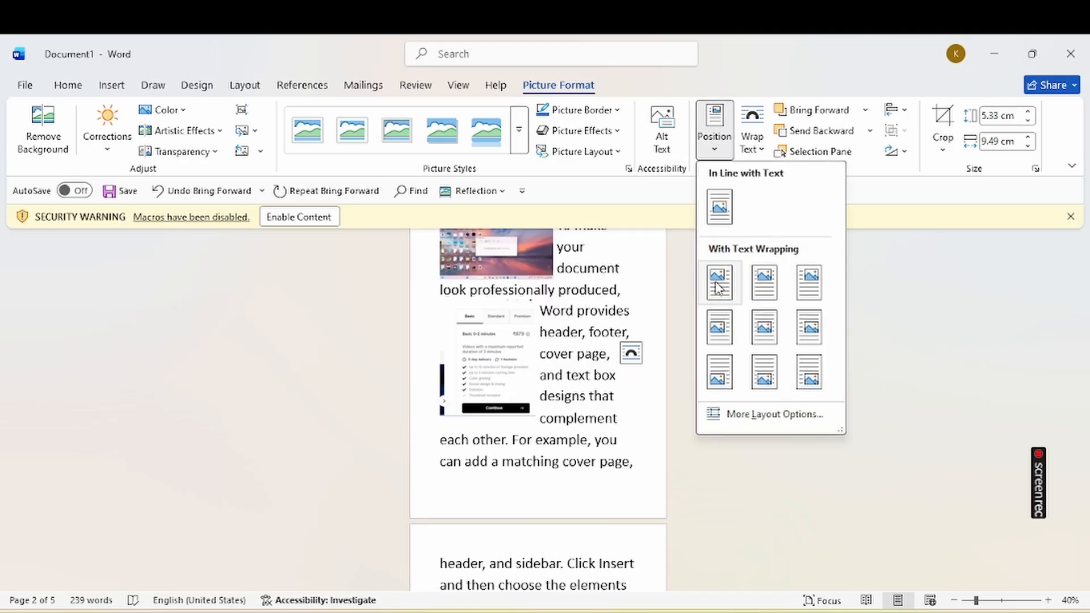
pyautogui.click(843, 152)
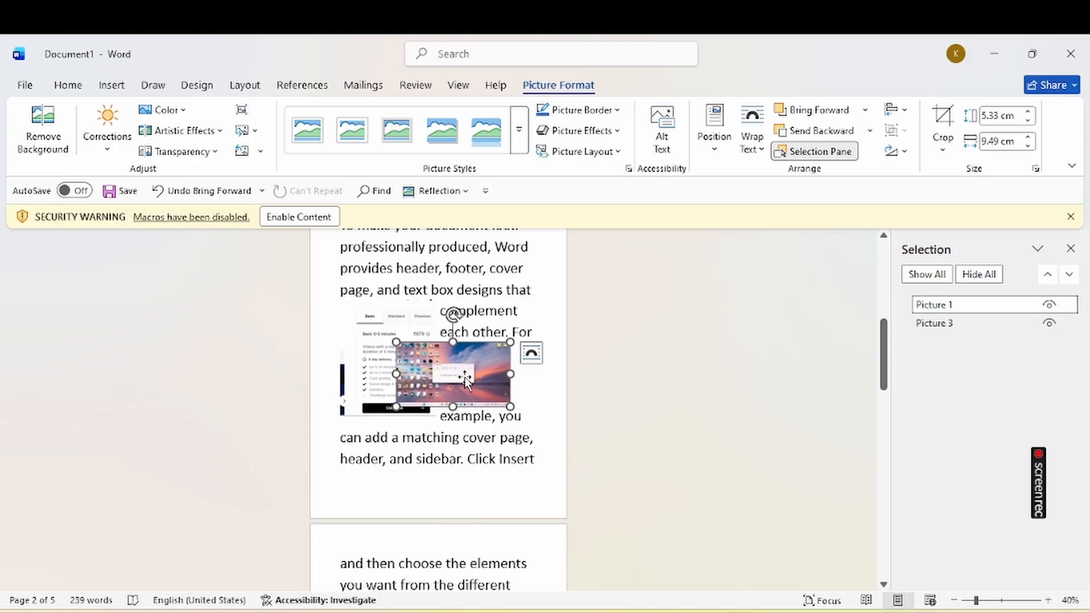
pyautogui.moveTo(465, 377); pyautogui.dragTo(491, 364)
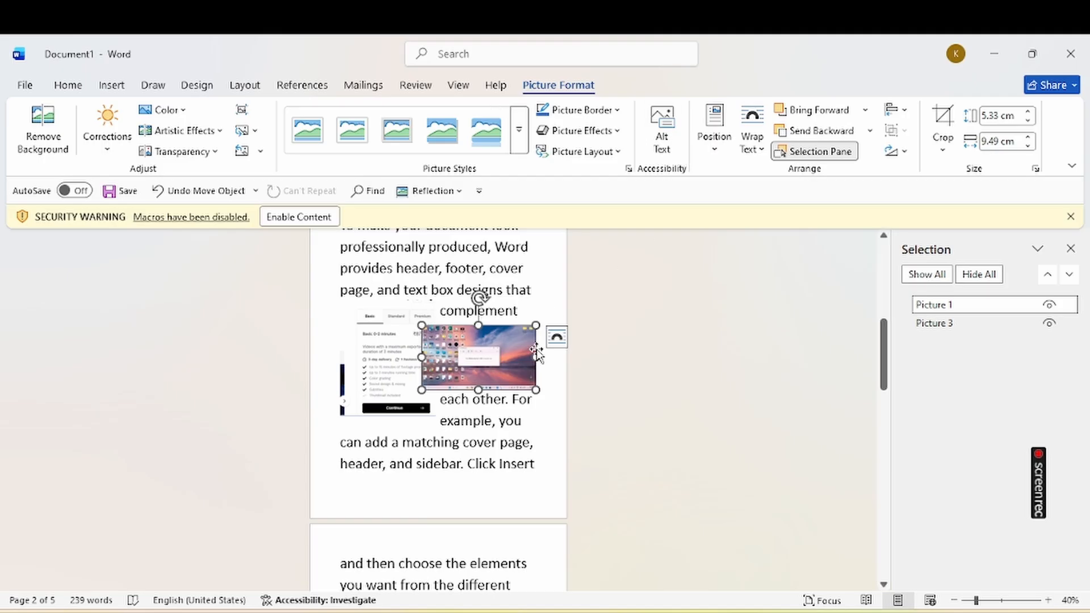
# Hide and show Picture 1 again, and do the same with Picture 3
pyautogui.click(1050, 307)
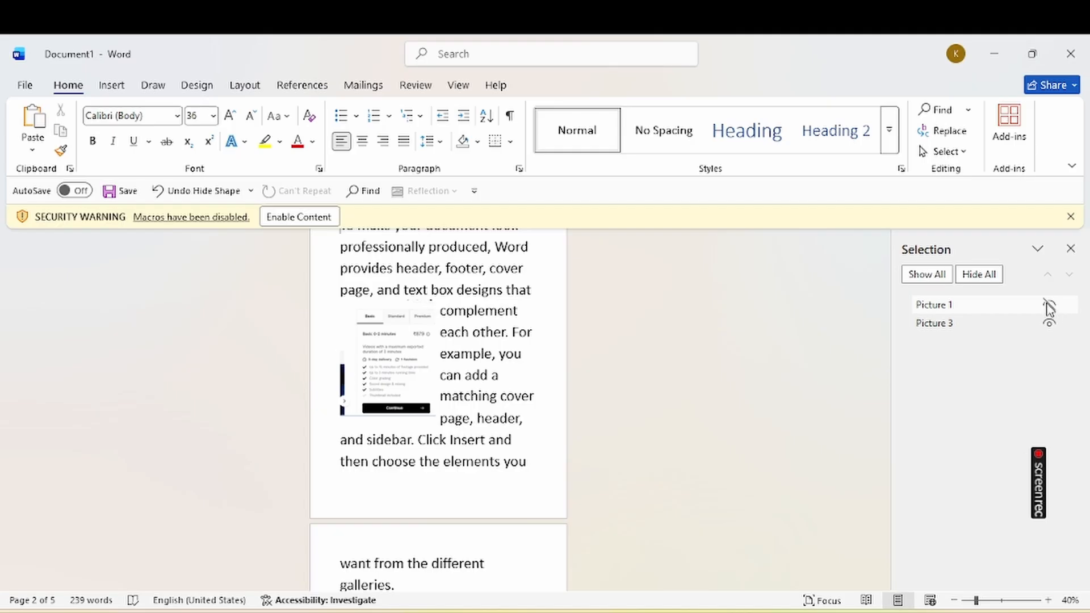
pyautogui.click(1049, 306)
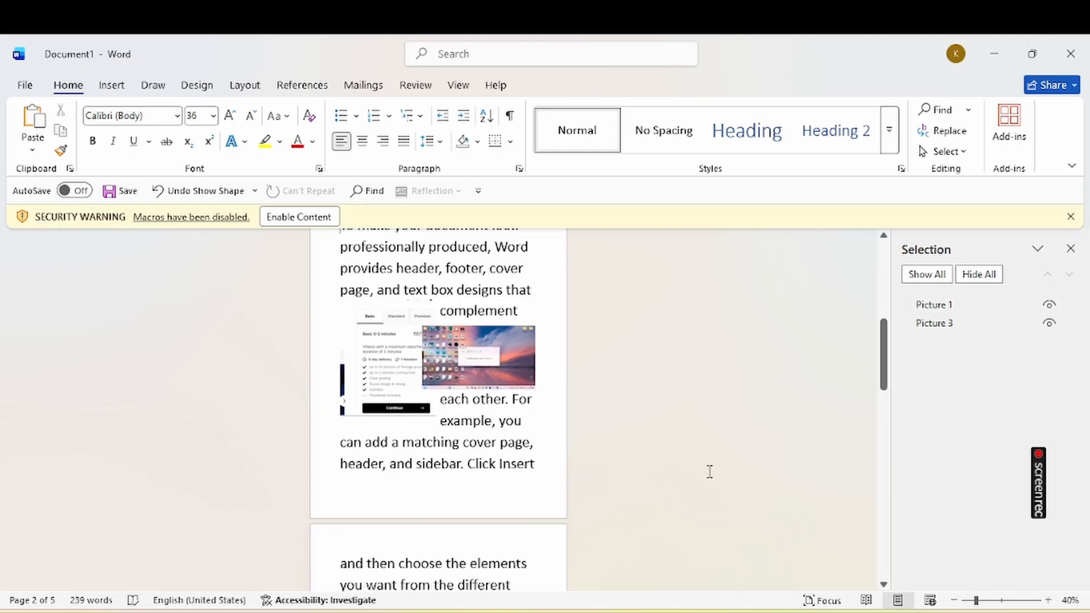
pyautogui.click(396, 358)
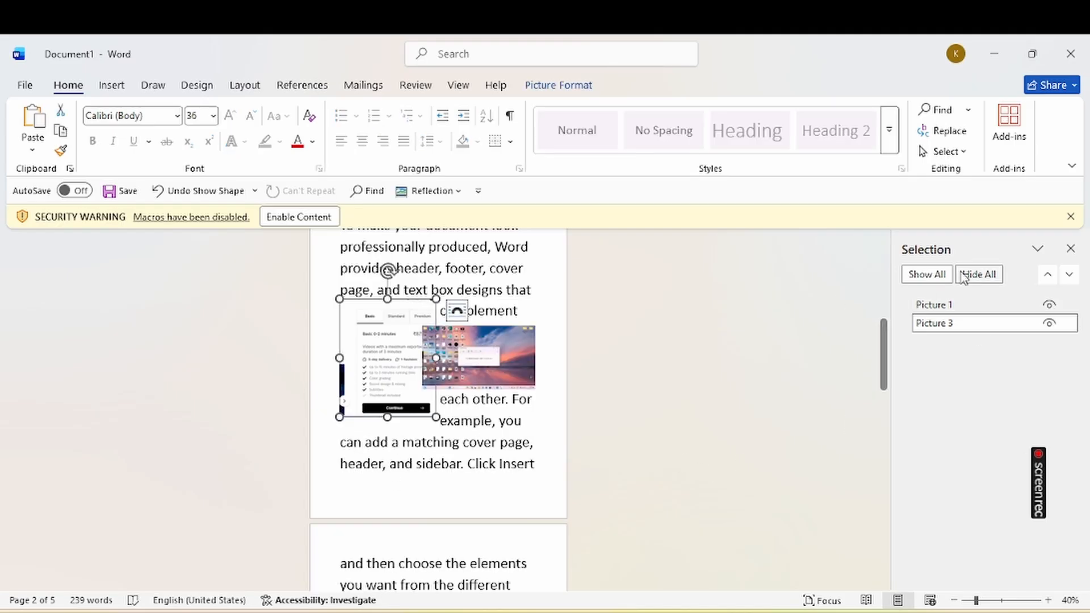
pyautogui.click(1049, 323)
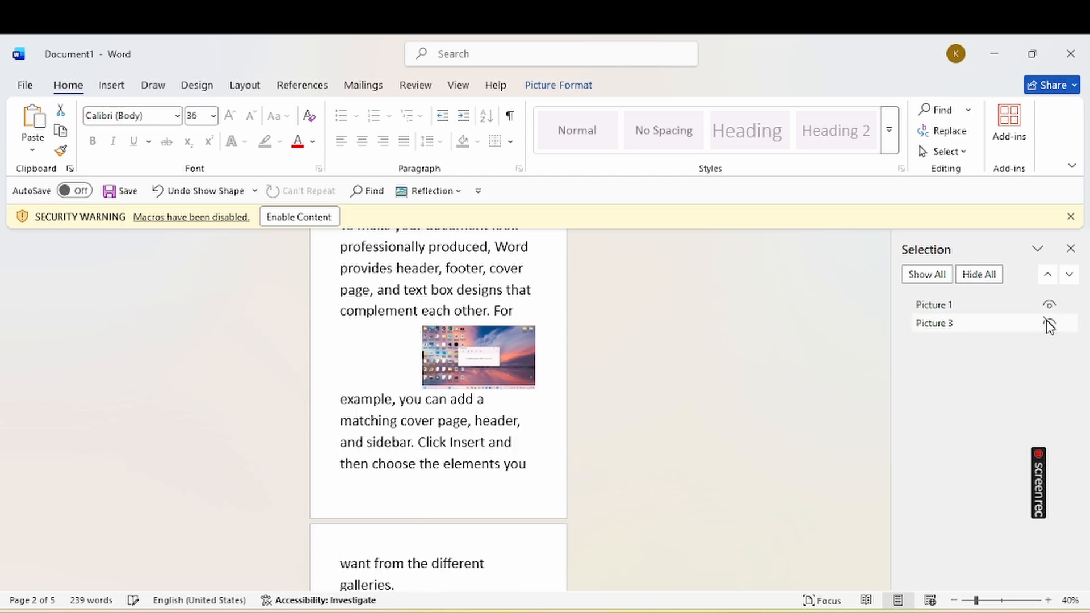
pyautogui.click(1049, 323)
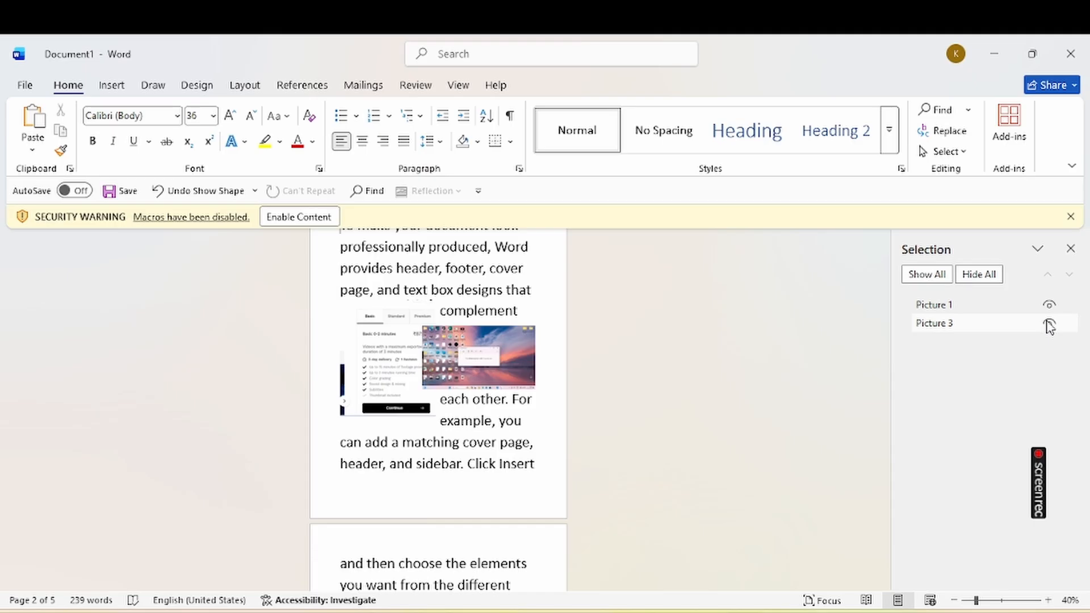
# Move the desktop screenshot slightly left and the pricing screenshot up and to the right, keeping them overlapped
pyautogui.click(519, 381)
pyautogui.moveTo(519, 380); pyautogui.dragTo(509, 379)
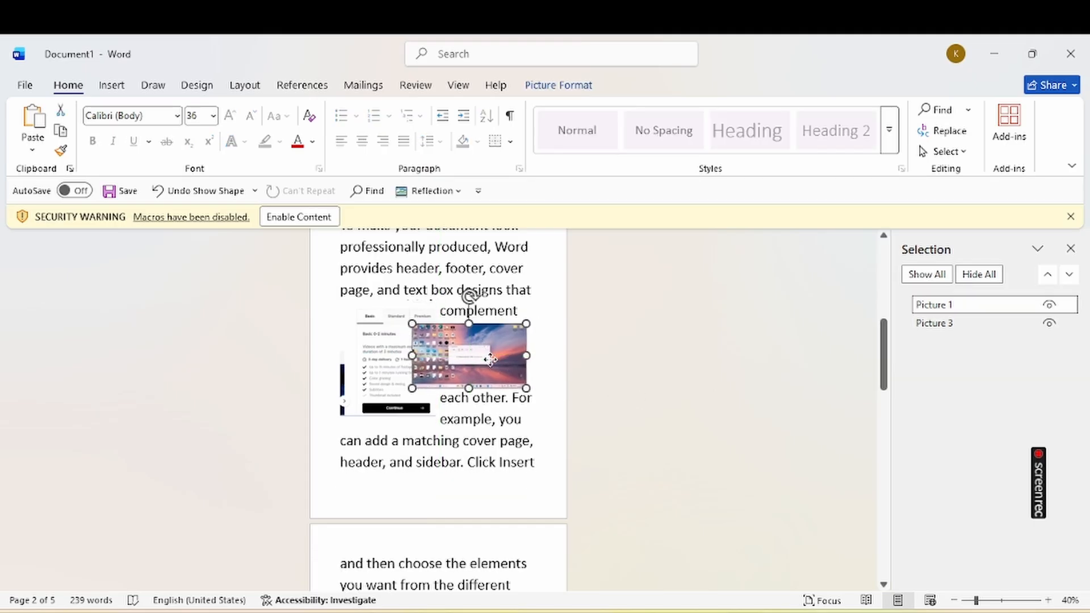
pyautogui.moveTo(397, 369); pyautogui.dragTo(405, 341)
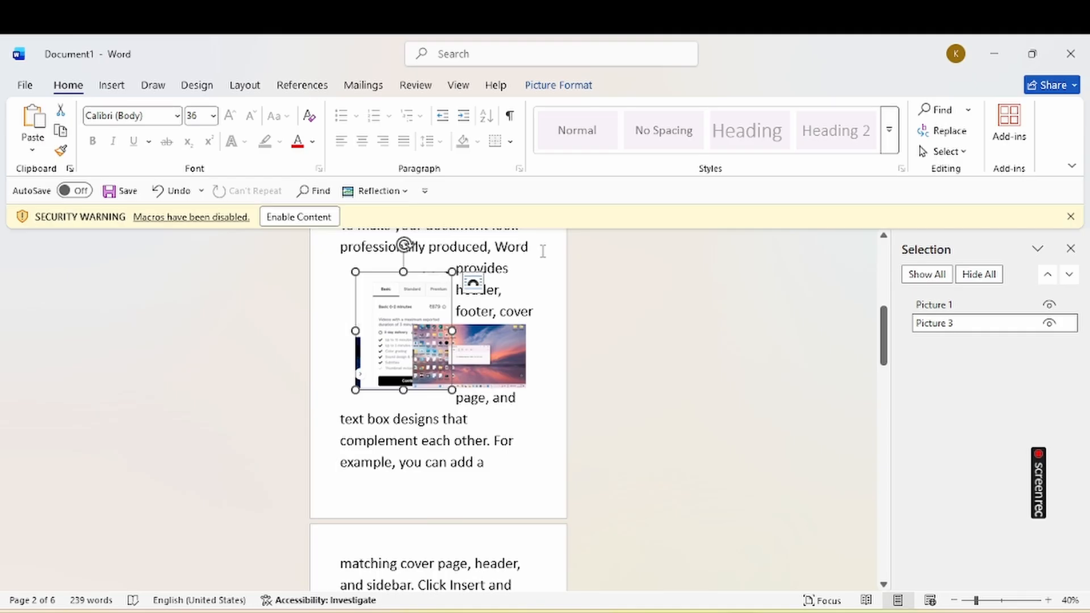
# Position the desktop screenshot at the middle left of the page with text wrapping and apply Align Center to it
pyautogui.click(472, 376)
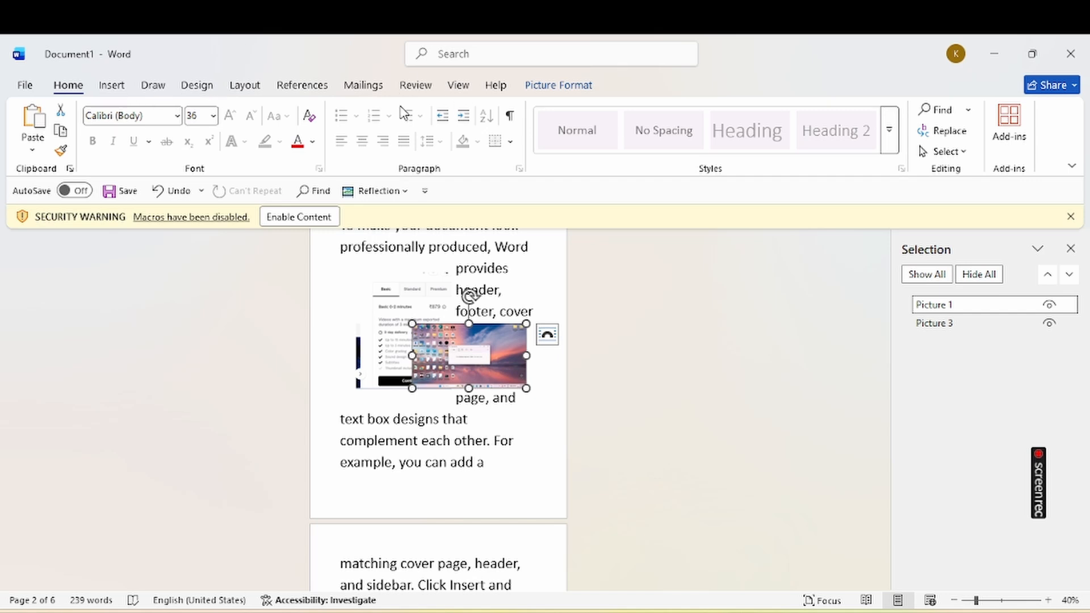
pyautogui.click(254, 90)
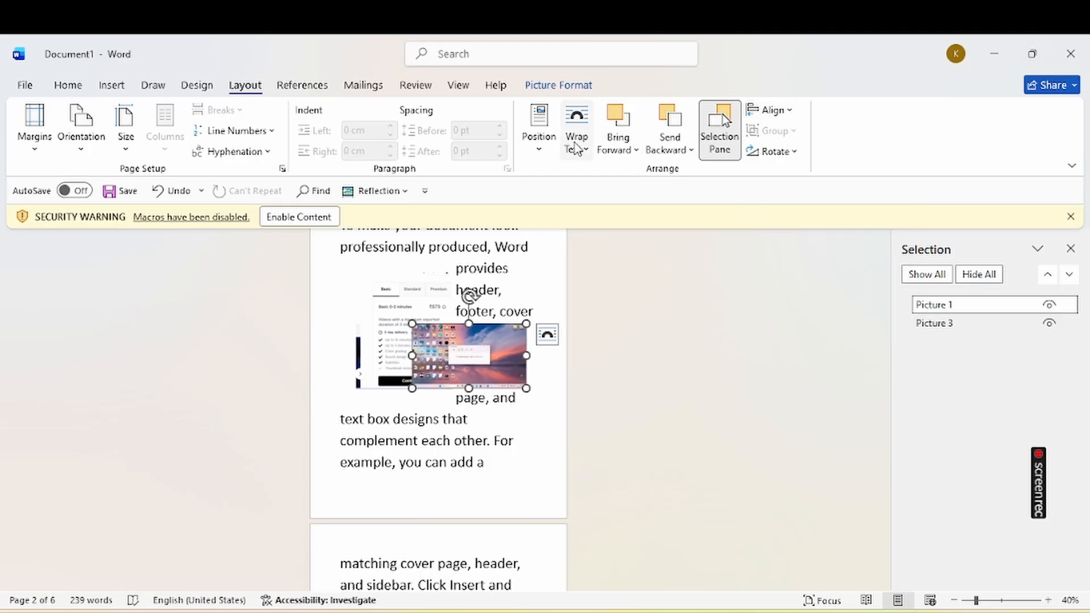
pyautogui.click(548, 142)
pyautogui.click(546, 142)
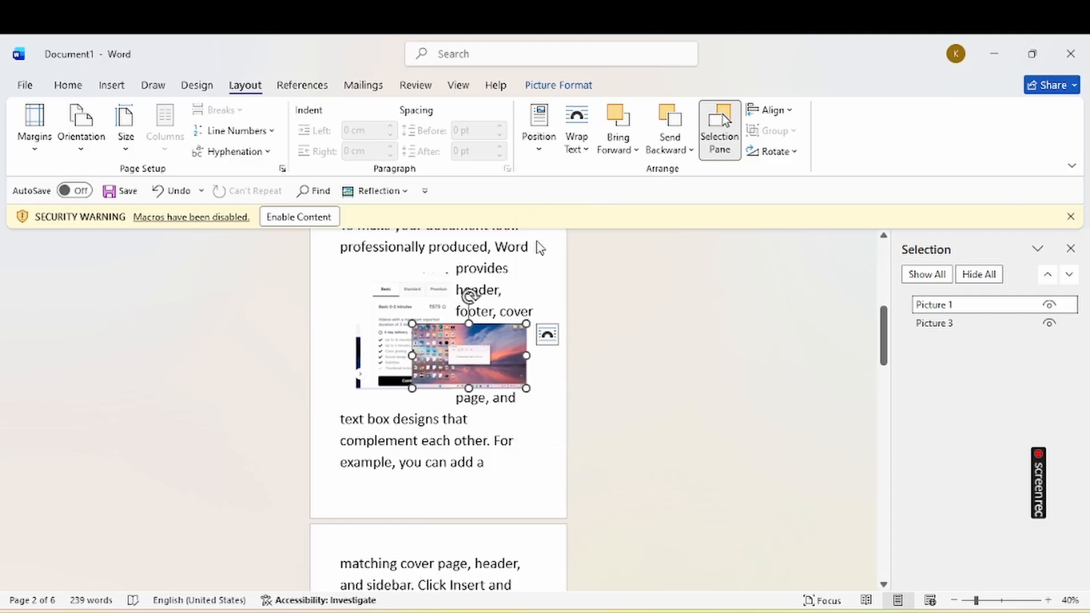
pyautogui.click(544, 142)
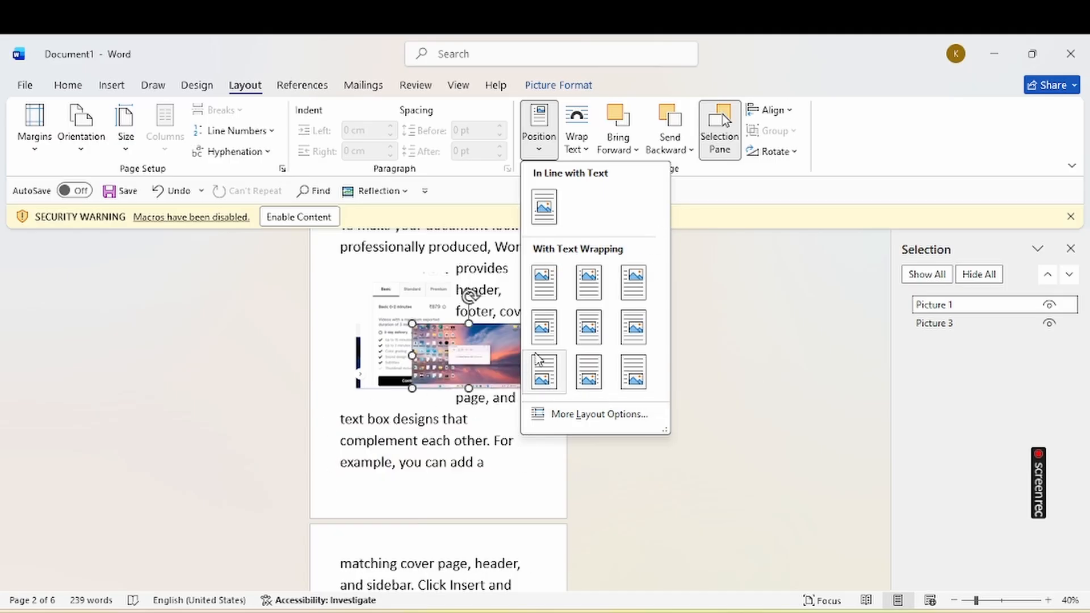
pyautogui.click(546, 340)
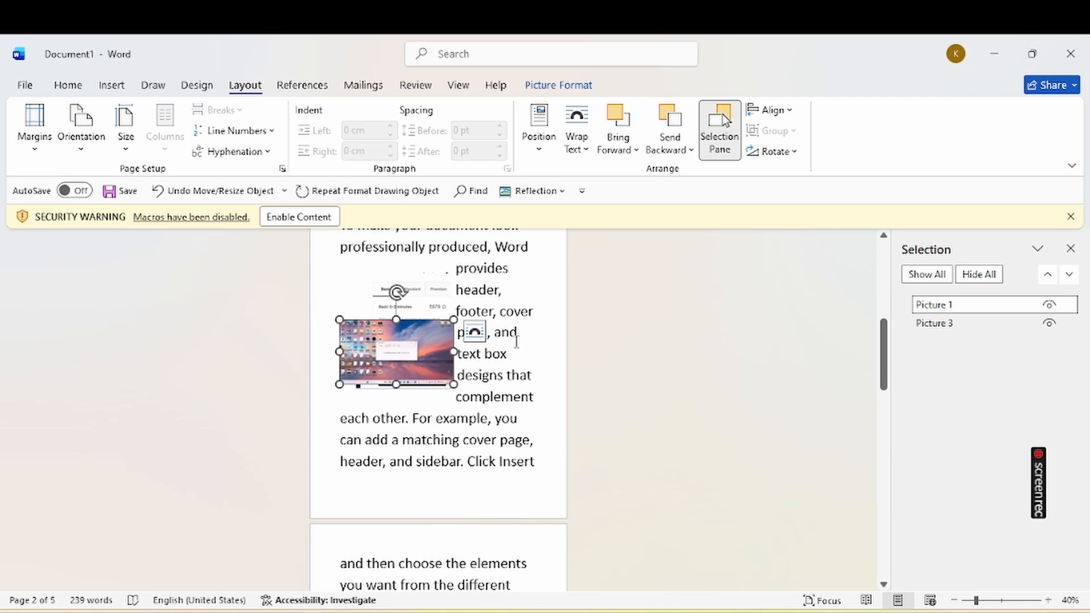
pyautogui.click(790, 111)
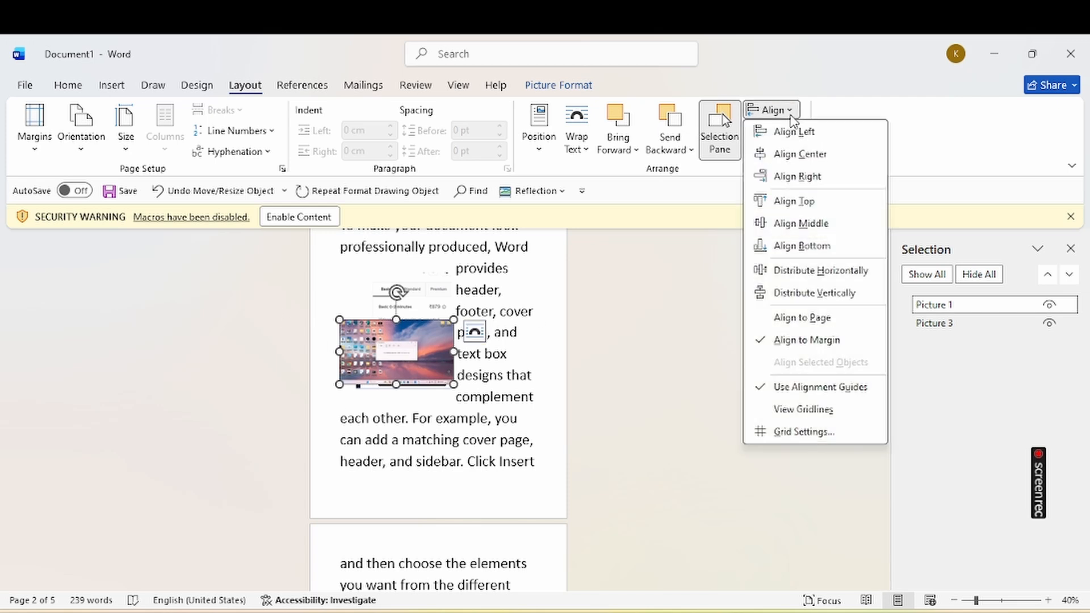
pyautogui.click(794, 155)
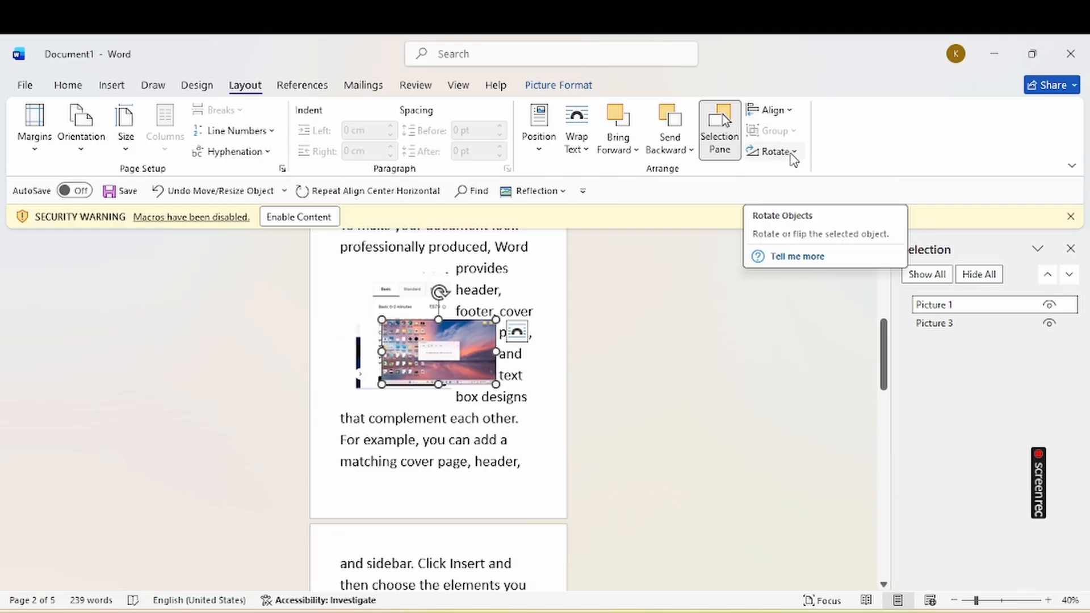
# Shrink the desktop screenshot proportionally and align it to the right margin
pyautogui.moveTo(497, 352); pyautogui.dragTo(466, 345)
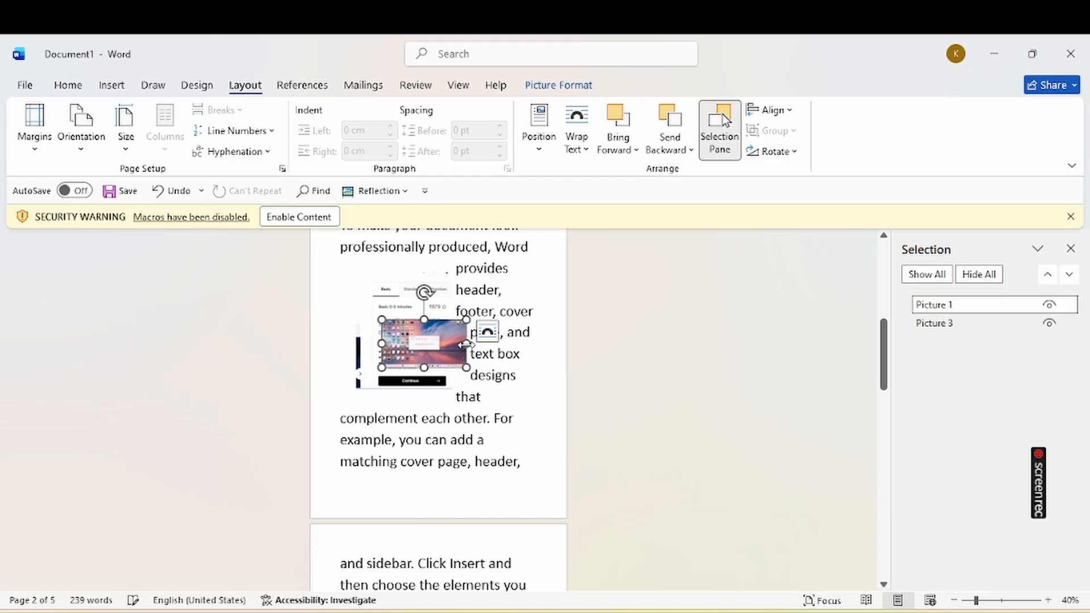
pyautogui.click(782, 118)
pyautogui.click(797, 176)
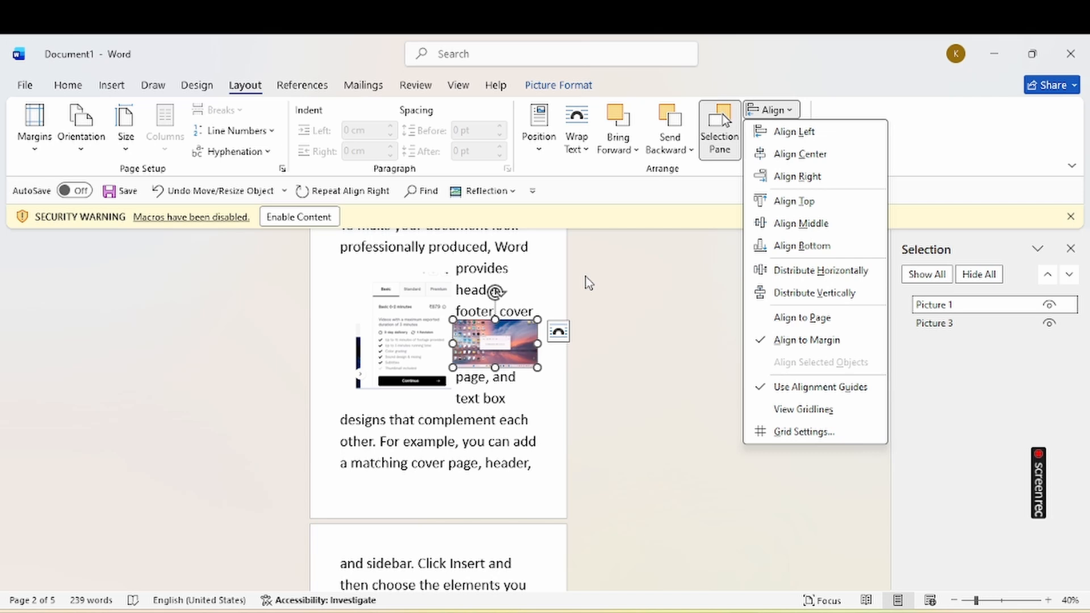
# Align the desktop screenshot to the left margin, the horizontal center, and the right margin in turn
pyautogui.click(784, 131)
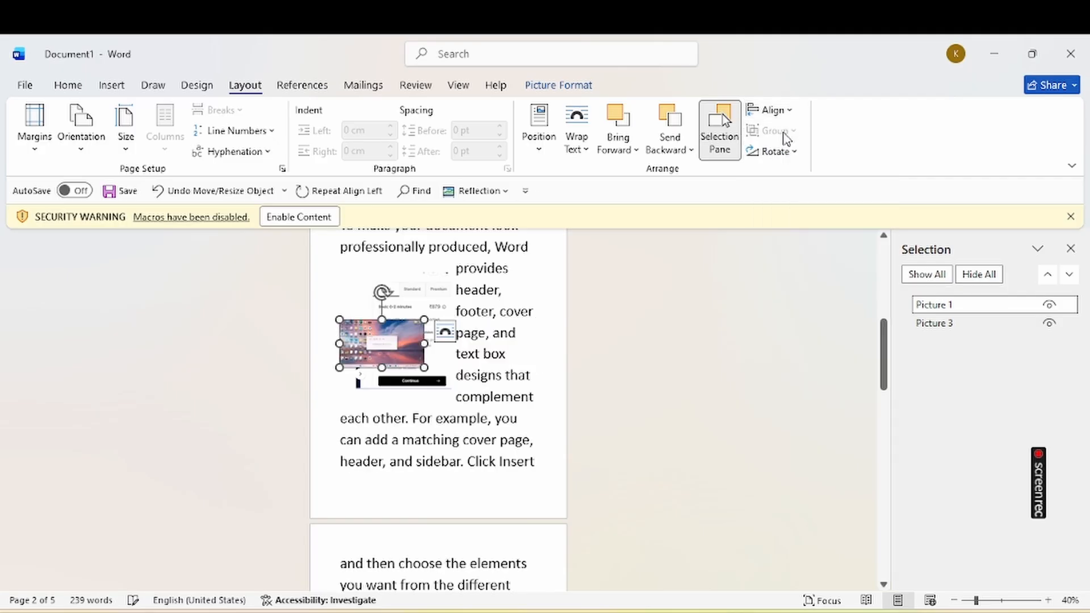
pyautogui.click(786, 113)
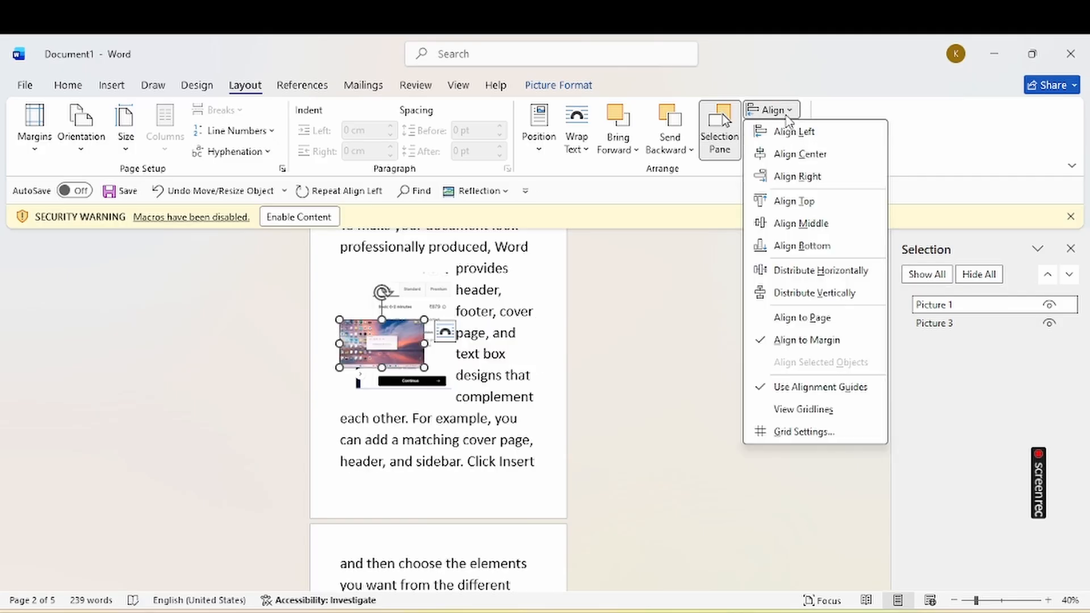
pyautogui.click(787, 154)
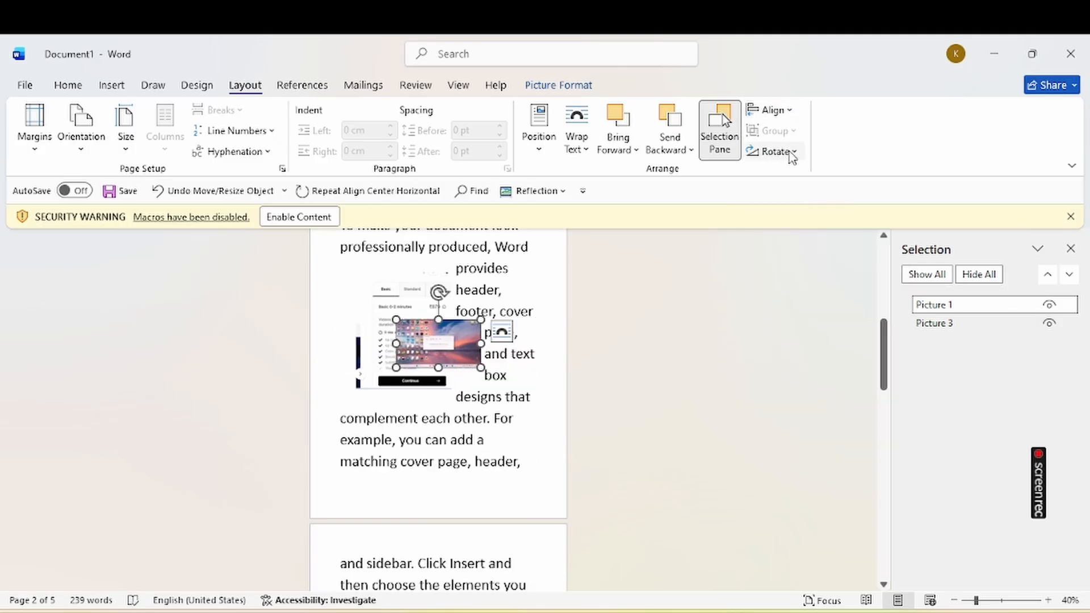
pyautogui.click(791, 109)
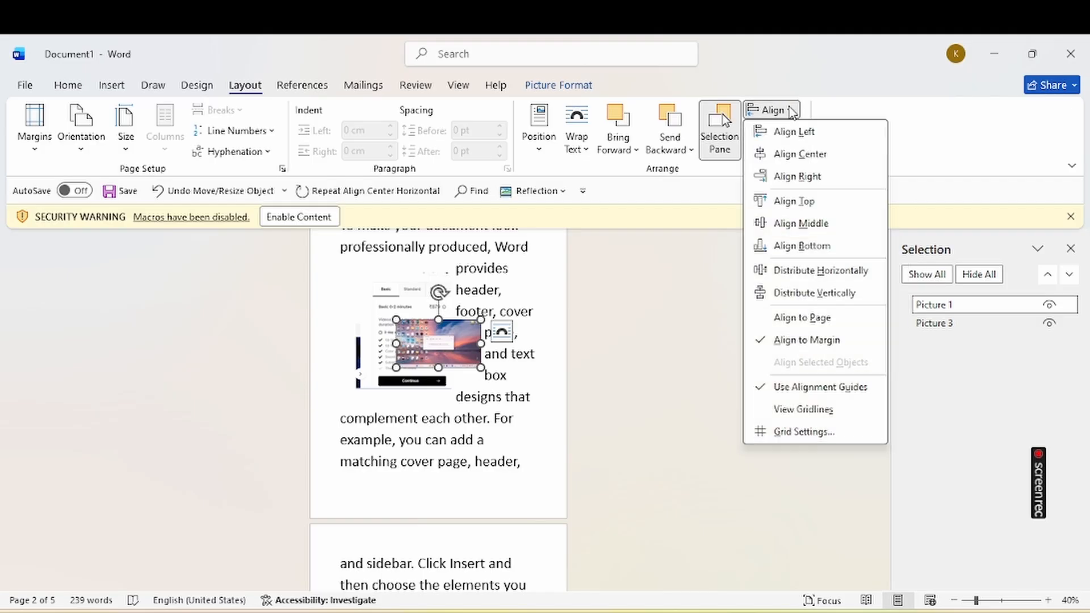
pyautogui.click(792, 178)
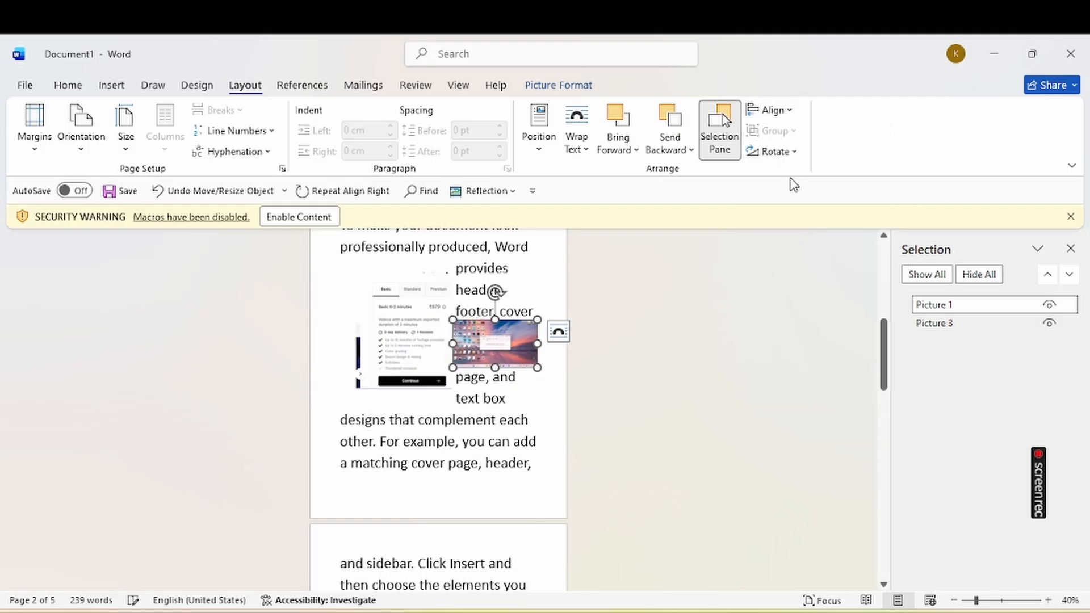
# Align the desktop screenshot vertically to the top, the middle, and finally the bottom of the margins
pyautogui.click(783, 112)
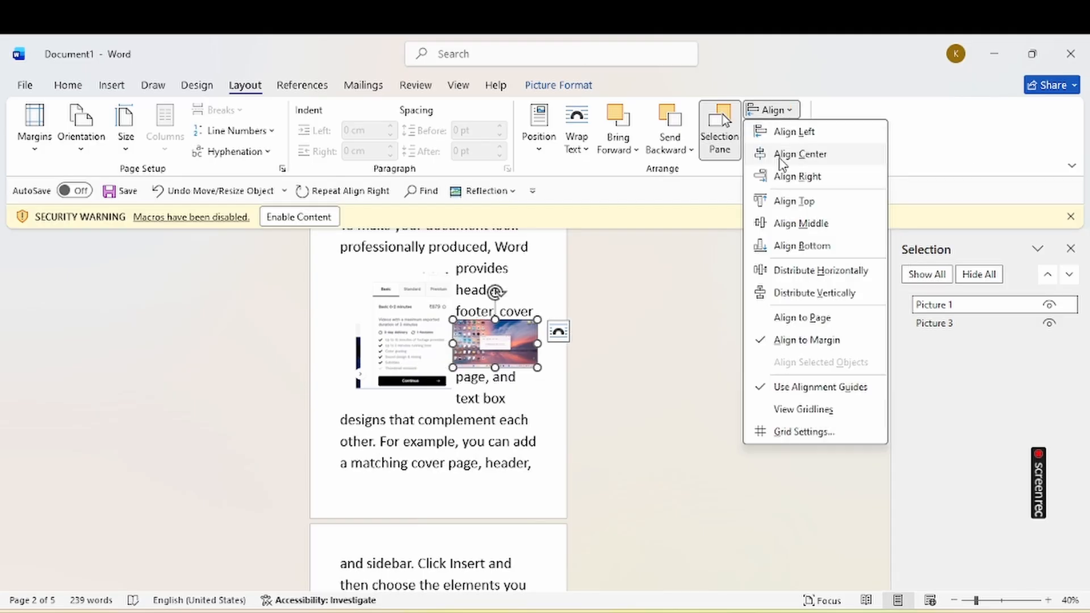
pyautogui.click(792, 202)
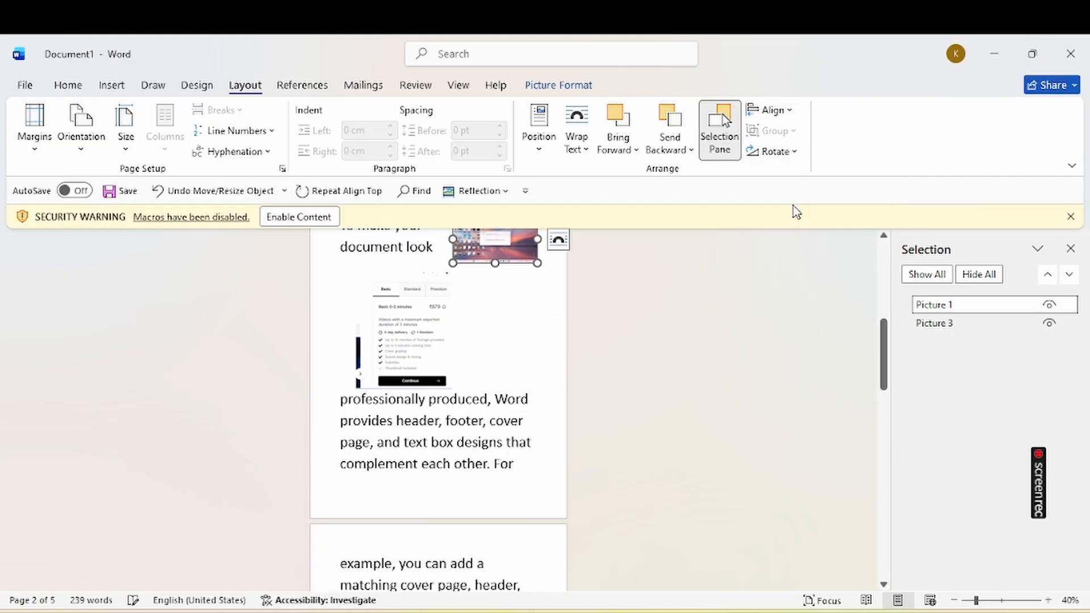
pyautogui.click(785, 113)
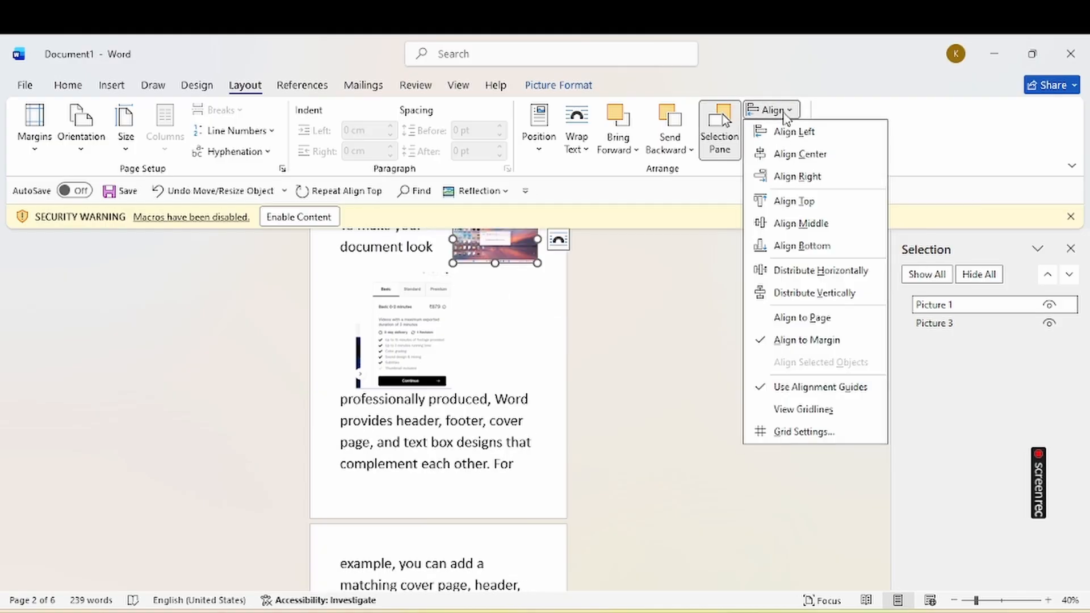
pyautogui.click(794, 224)
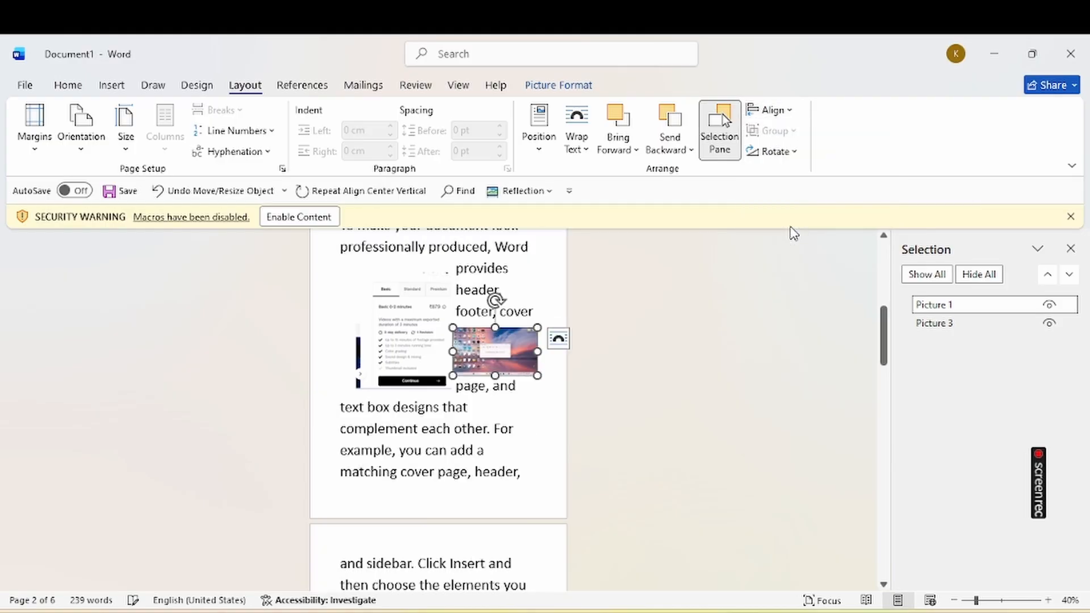
pyautogui.click(786, 116)
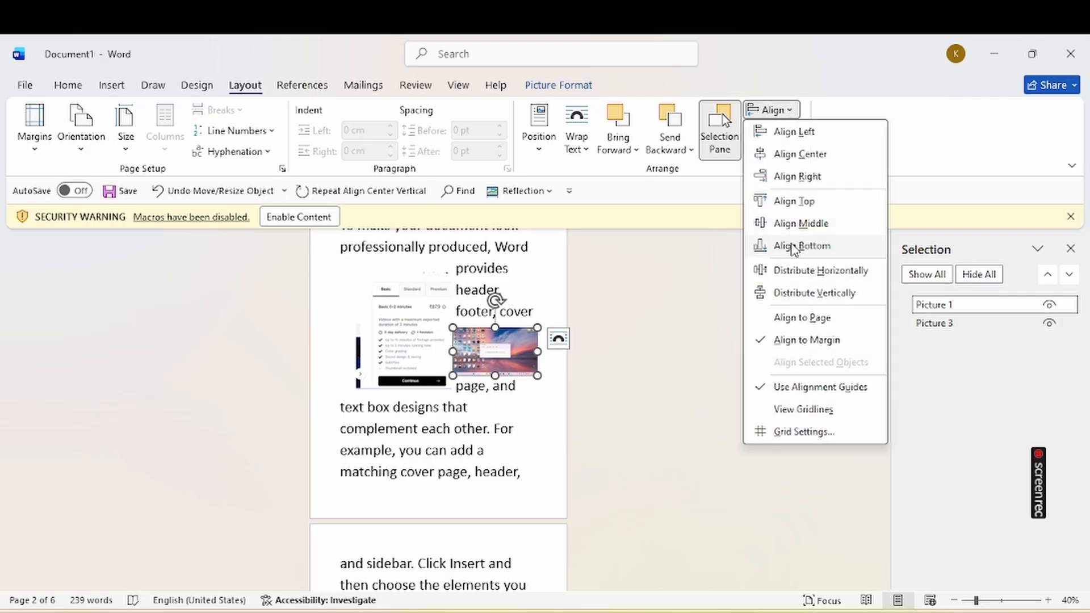
pyautogui.click(794, 246)
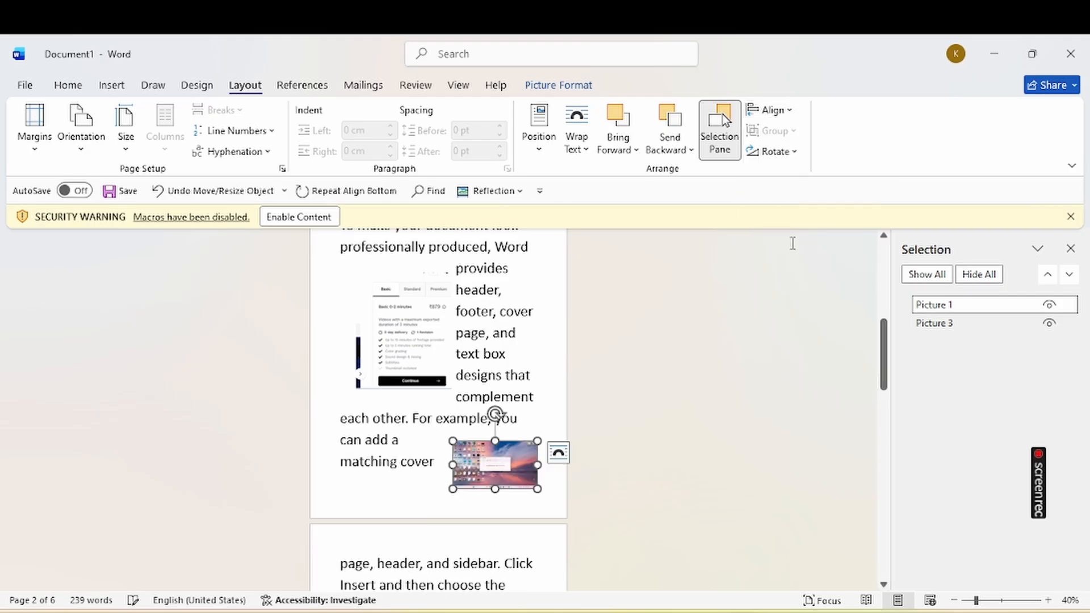
# Apply Align Center to the desktop screenshot and view the available rotation options
pyautogui.click(789, 112)
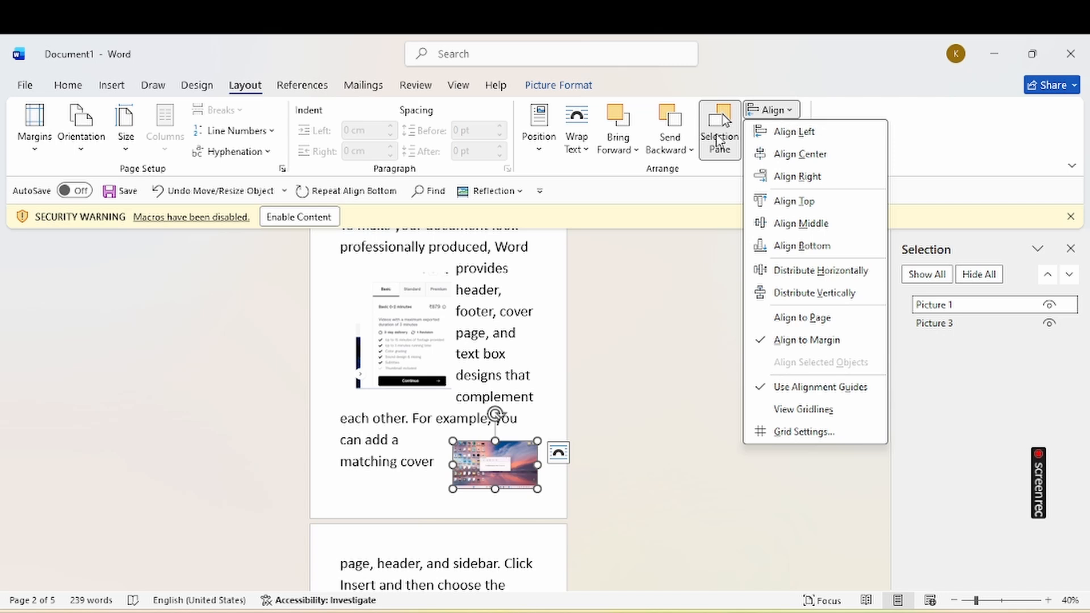
pyautogui.click(547, 146)
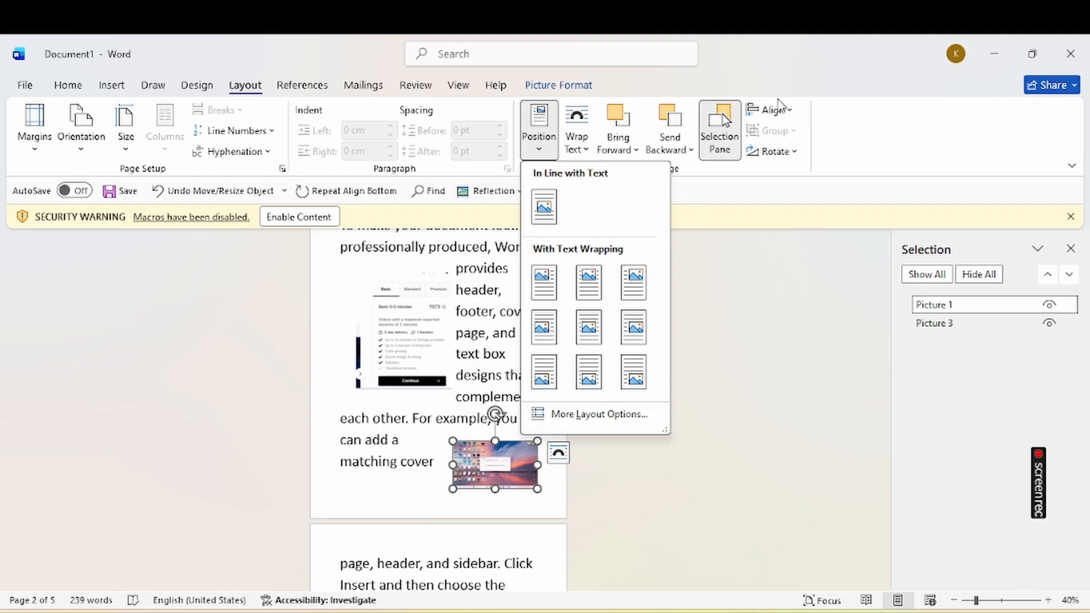
pyautogui.click(788, 153)
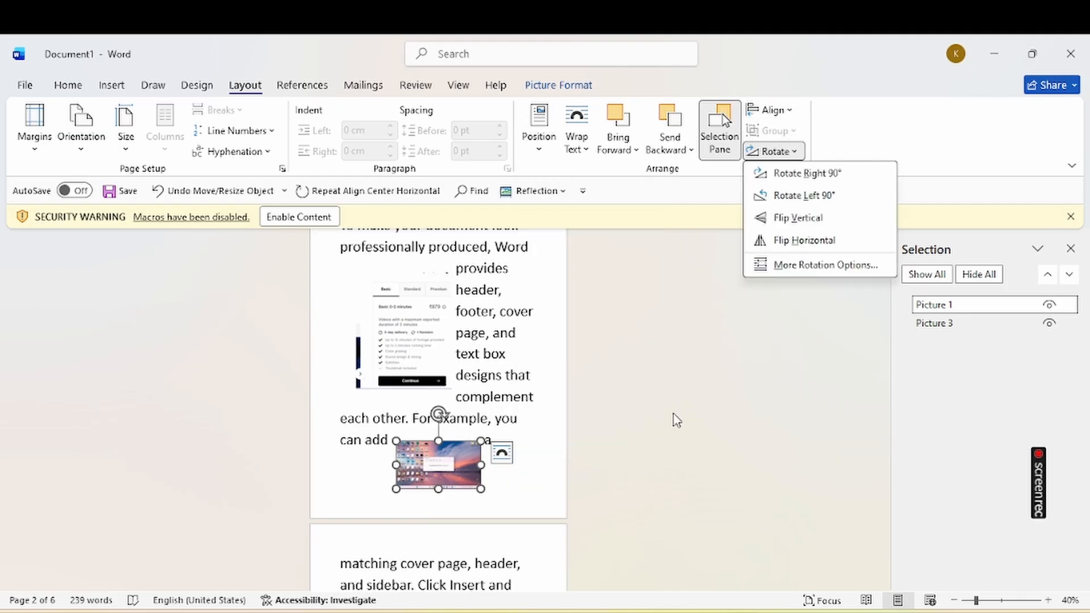
# Delete all text and pictures from the document, leaving a blank page
pyautogui.click(642, 458)
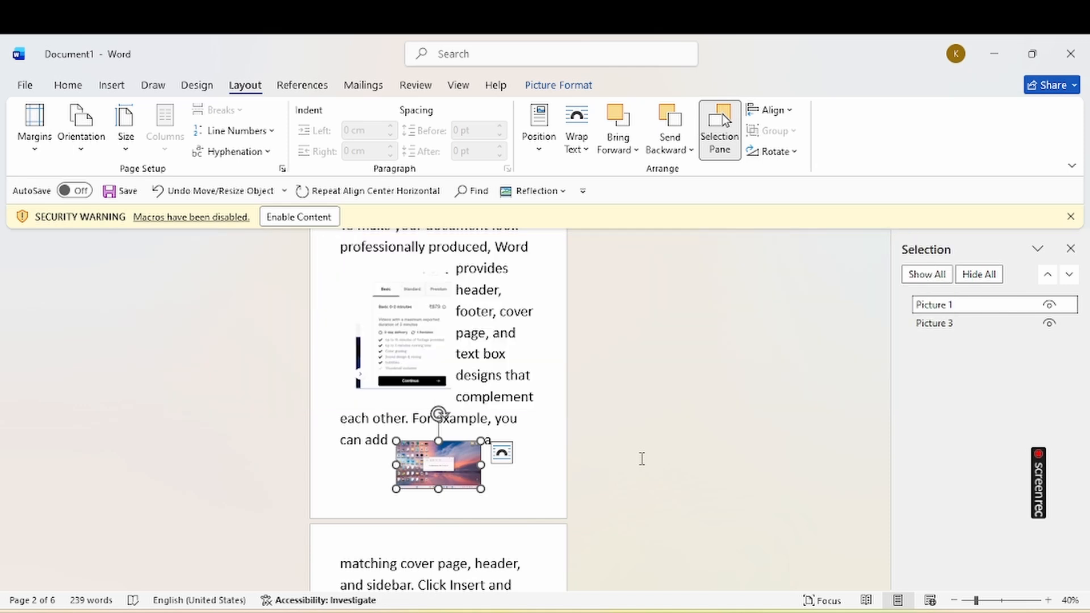
pyautogui.hotkey('ctrl', 'a')
pyautogui.press('BackSpace')
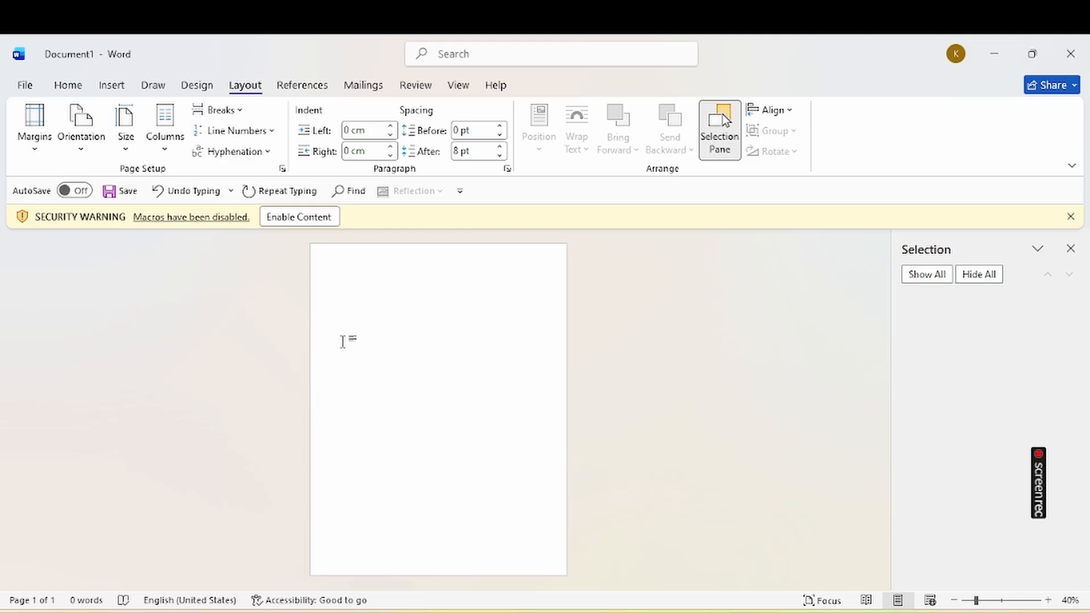
# Draw an isosceles triangle about 7.3 cm high and 7.8 cm wide in the page's upper left and fill it light green
pyautogui.click(111, 90)
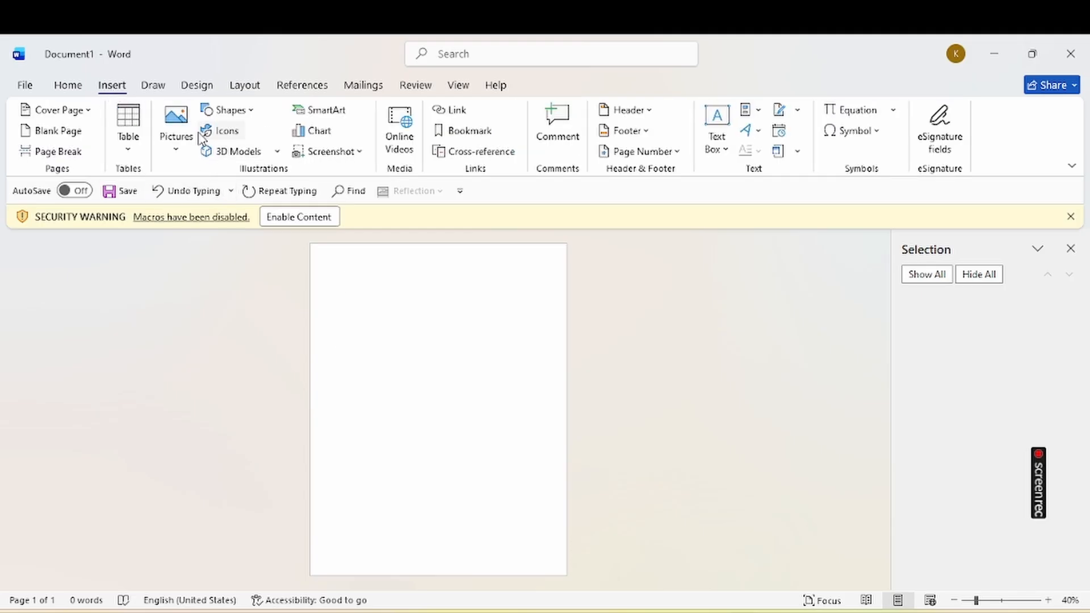
pyautogui.click(256, 114)
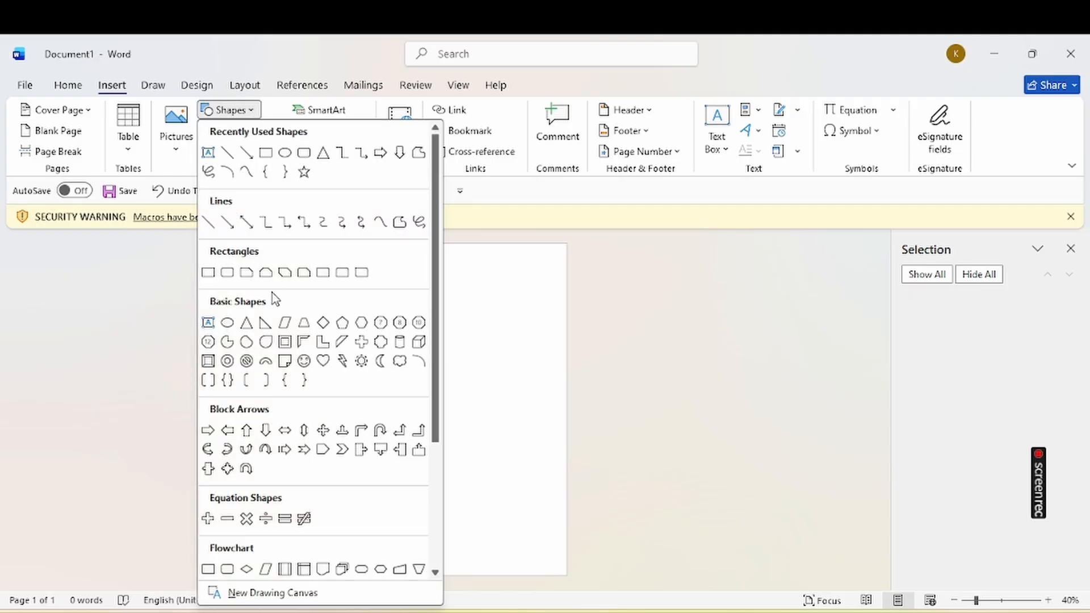
pyautogui.click(244, 322)
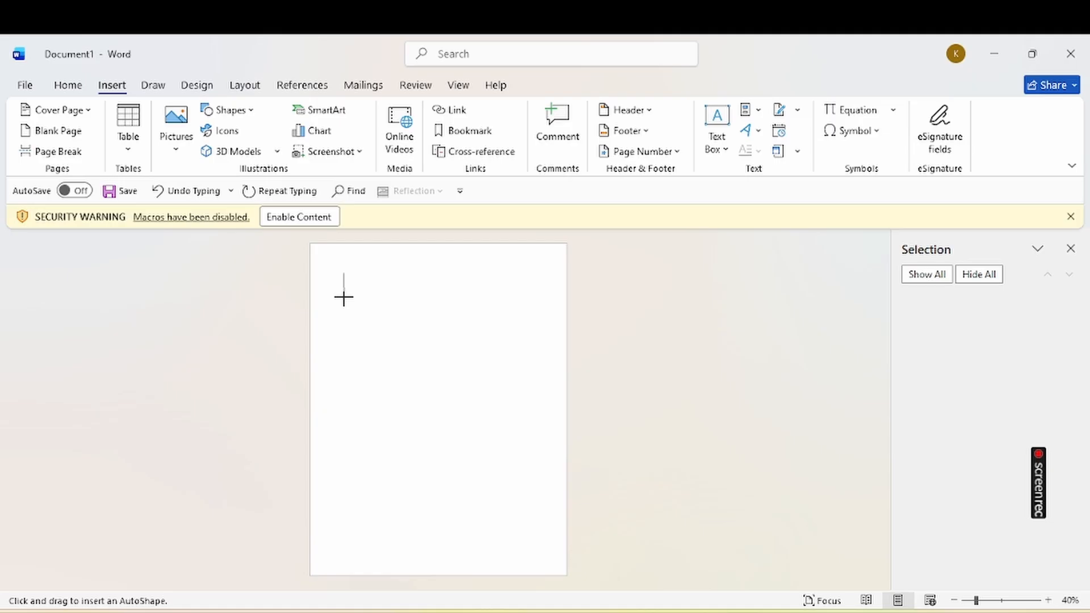
pyautogui.moveTo(344, 297); pyautogui.dragTo(438, 384)
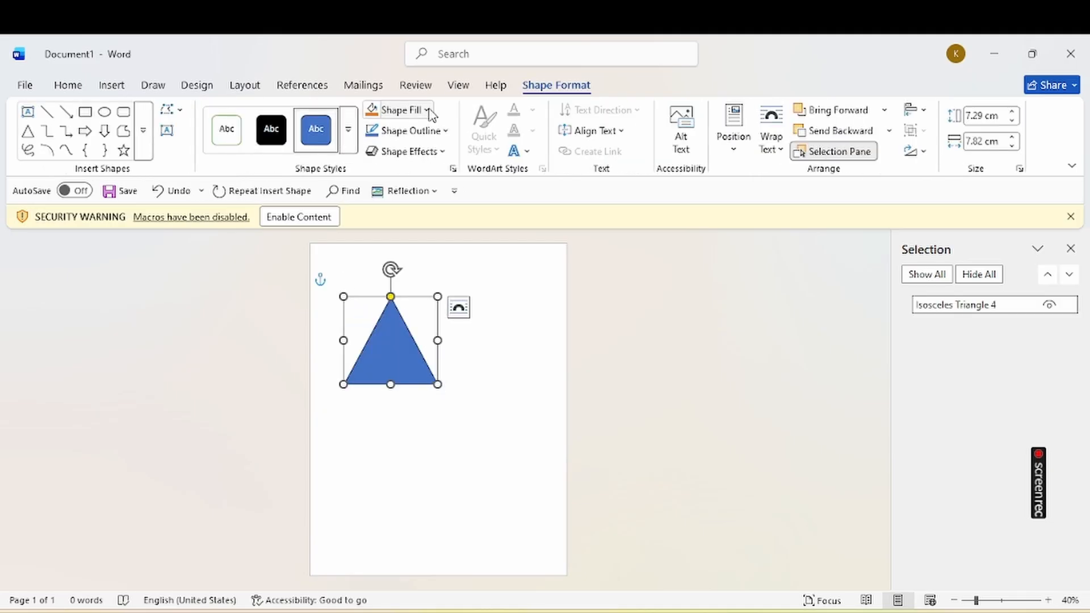
pyautogui.click(427, 111)
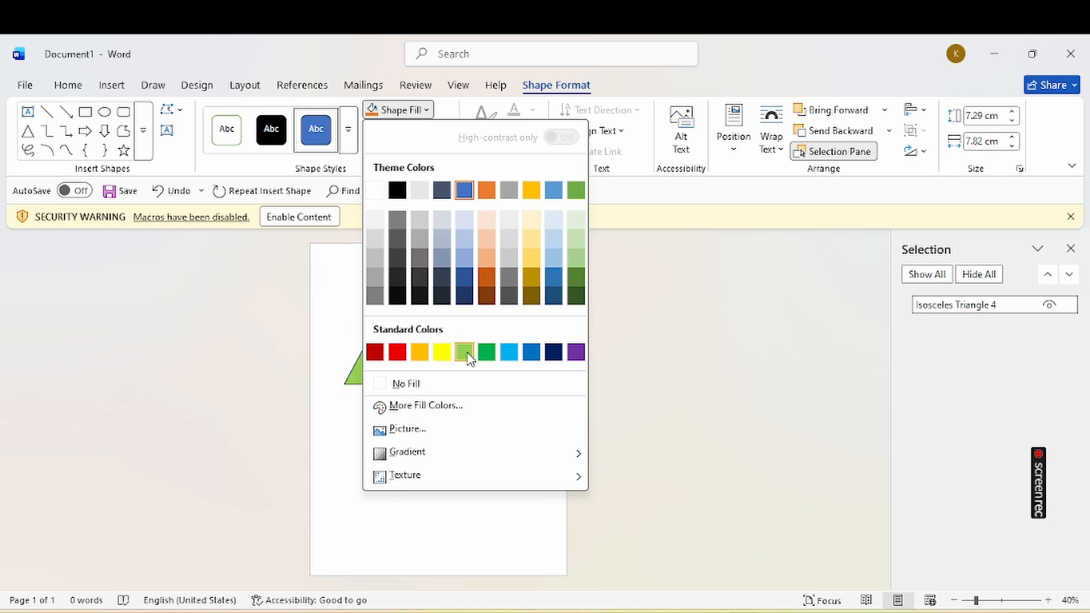
pyautogui.click(466, 353)
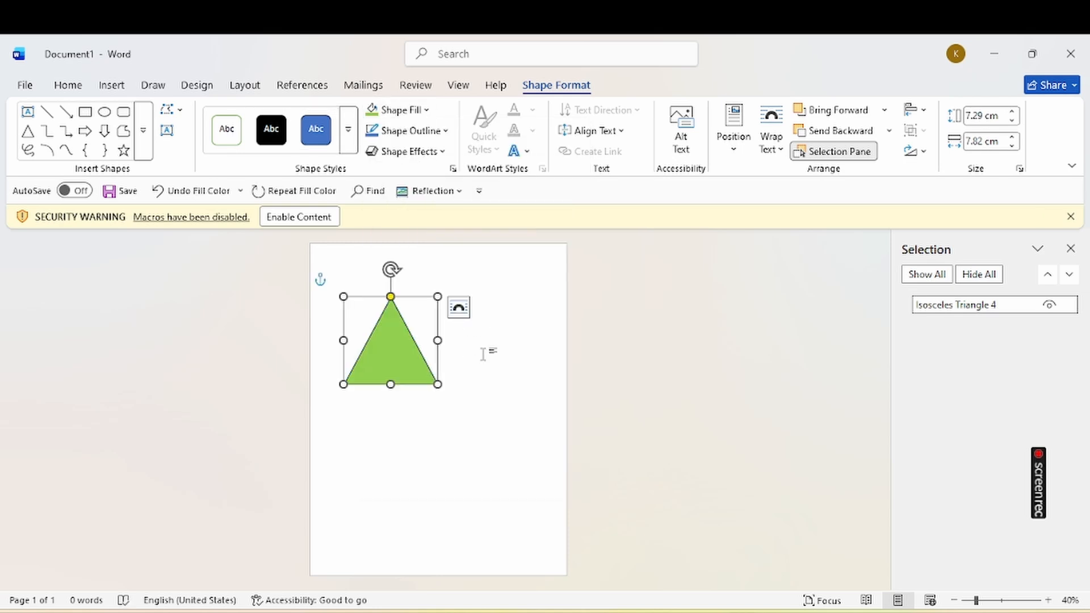
pyautogui.click(483, 354)
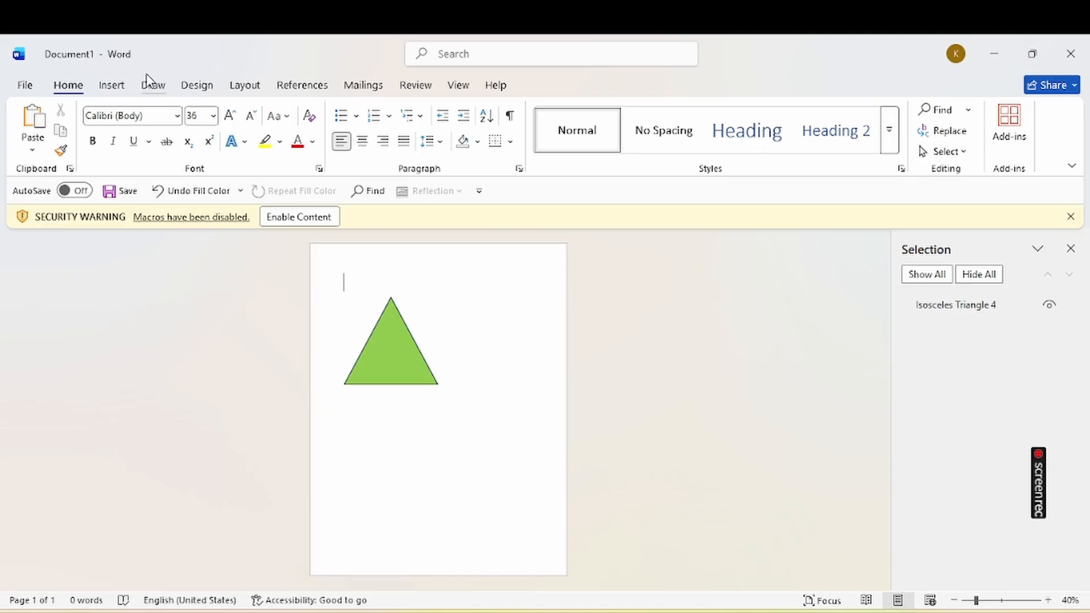
# Draw an oval about 7.6 cm high and 7.7 cm wide to the right of the triangle and fill it yellow
pyautogui.click(118, 88)
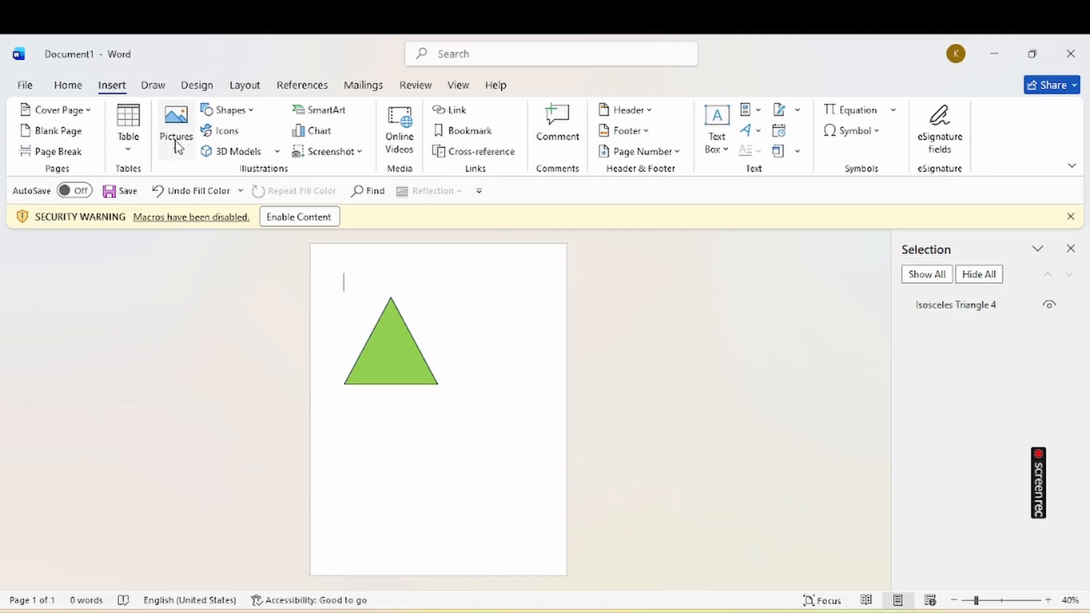
pyautogui.click(233, 111)
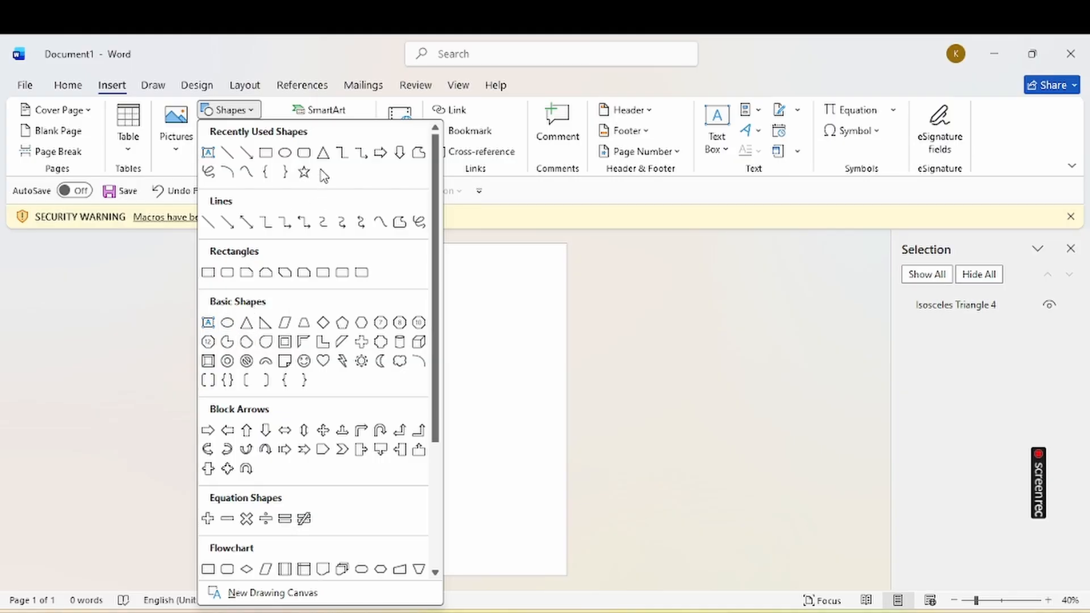
pyautogui.click(286, 153)
pyautogui.moveTo(463, 299); pyautogui.dragTo(554, 390)
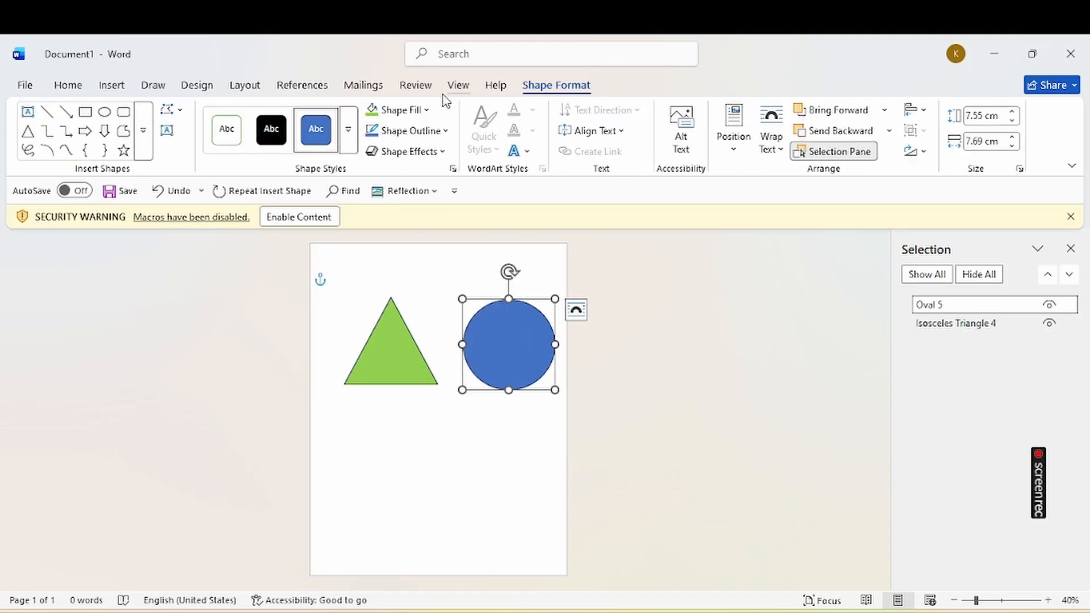
pyautogui.click(429, 110)
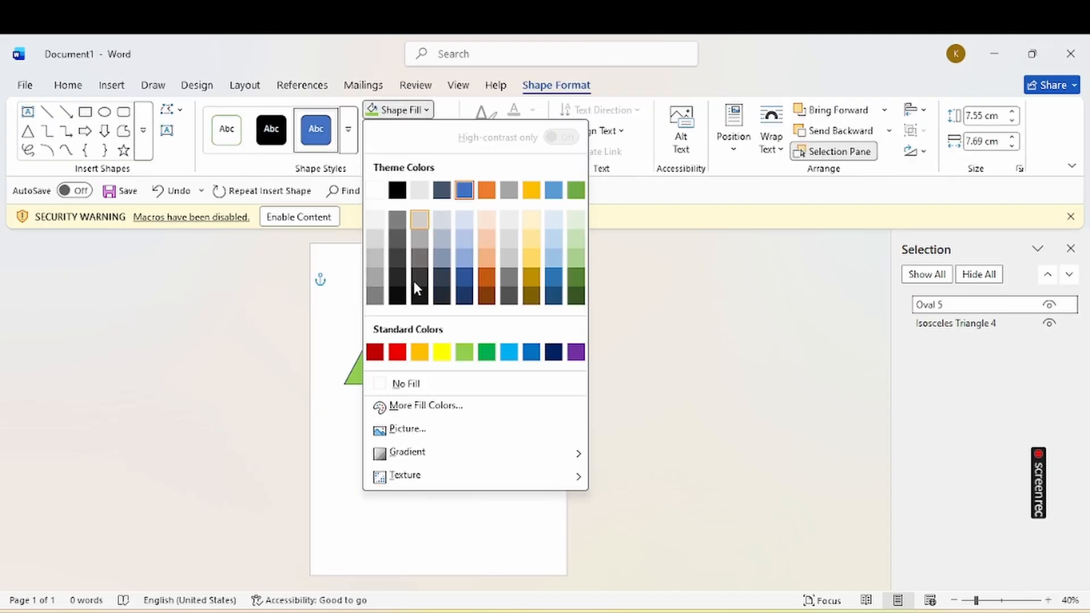
pyautogui.click(443, 353)
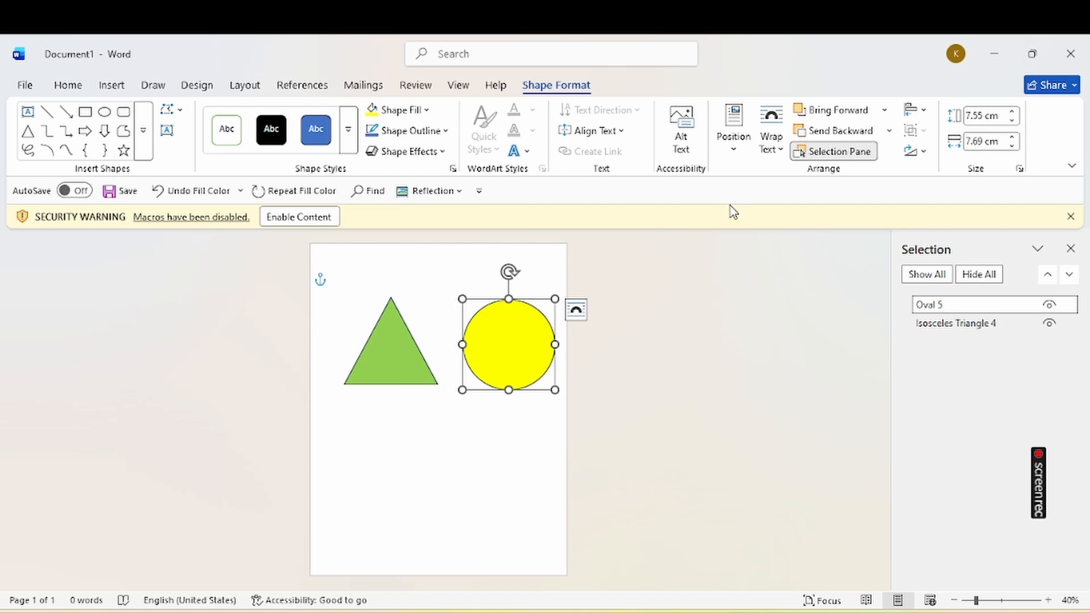
# Set the yellow circle's text wrapping to Square
pyautogui.click(772, 139)
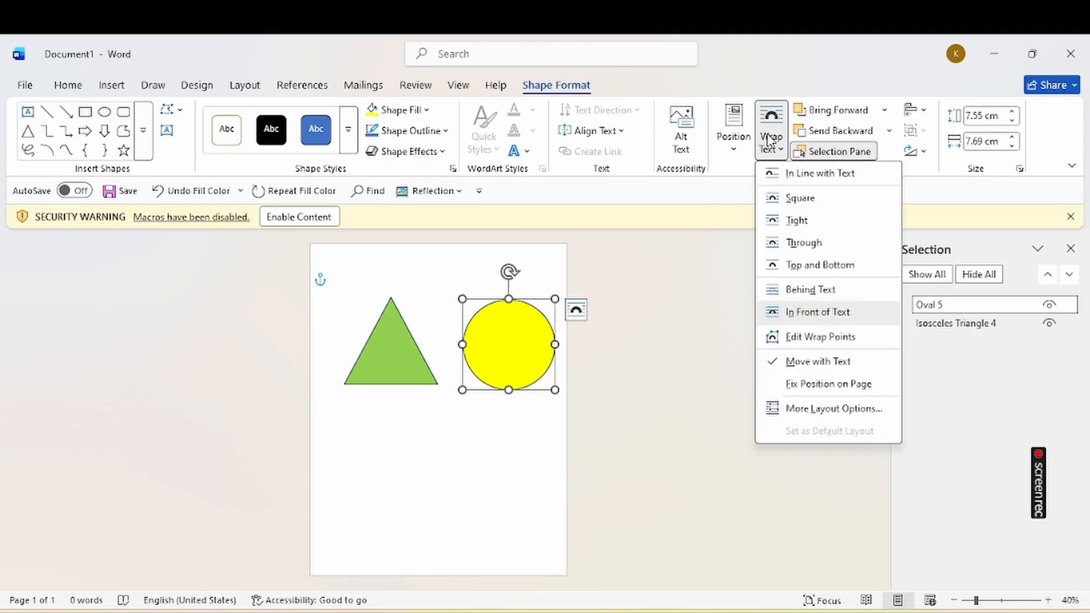
pyautogui.click(802, 199)
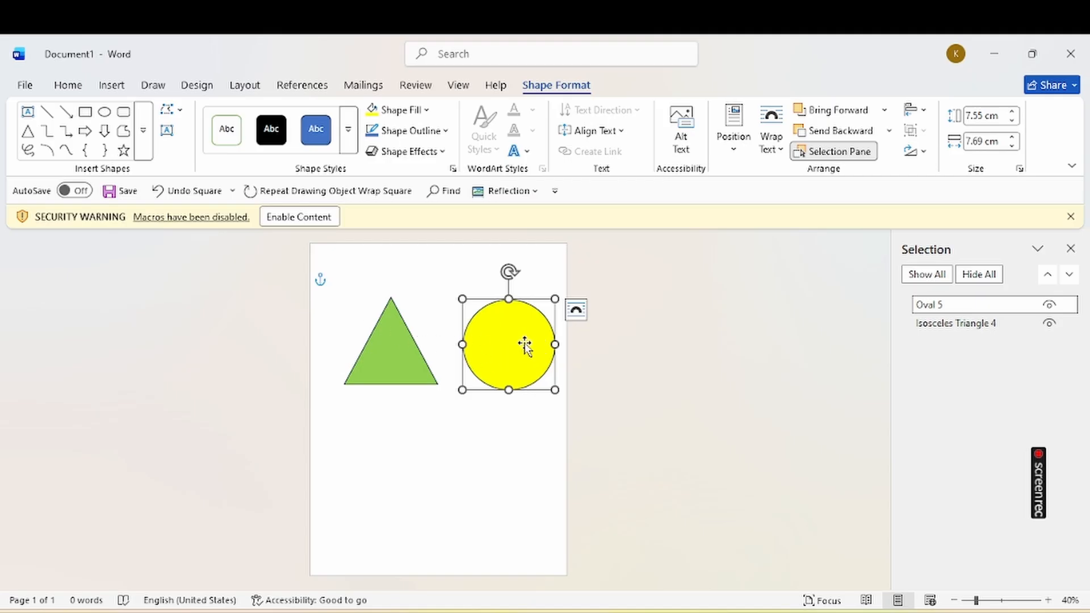
pyautogui.click(768, 149)
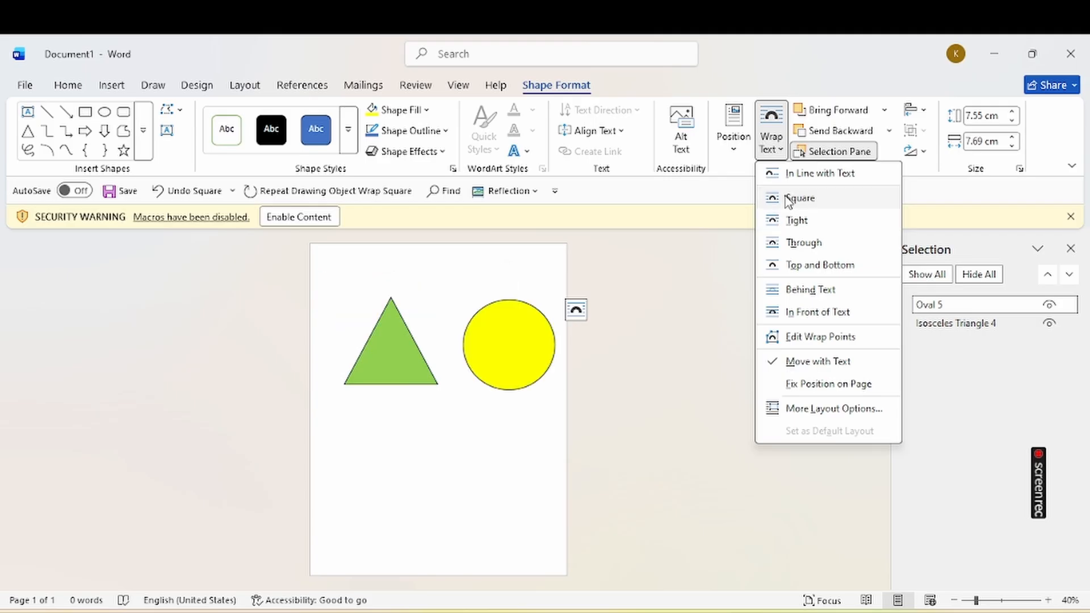
pyautogui.click(517, 336)
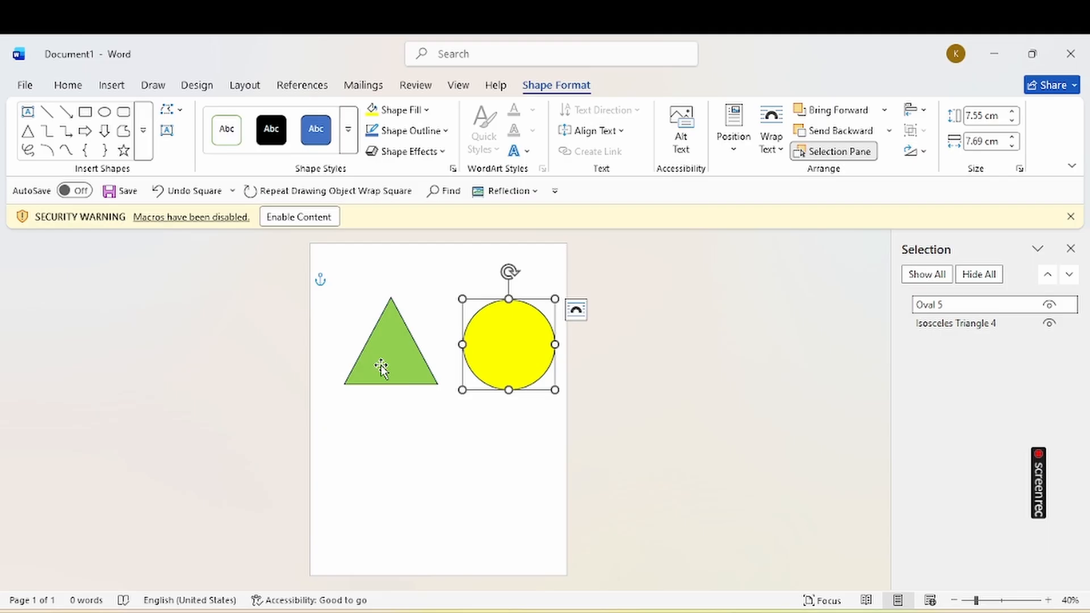
# Move the yellow circle slightly left and up so that it sits closer to the green triangle
pyautogui.click(416, 359)
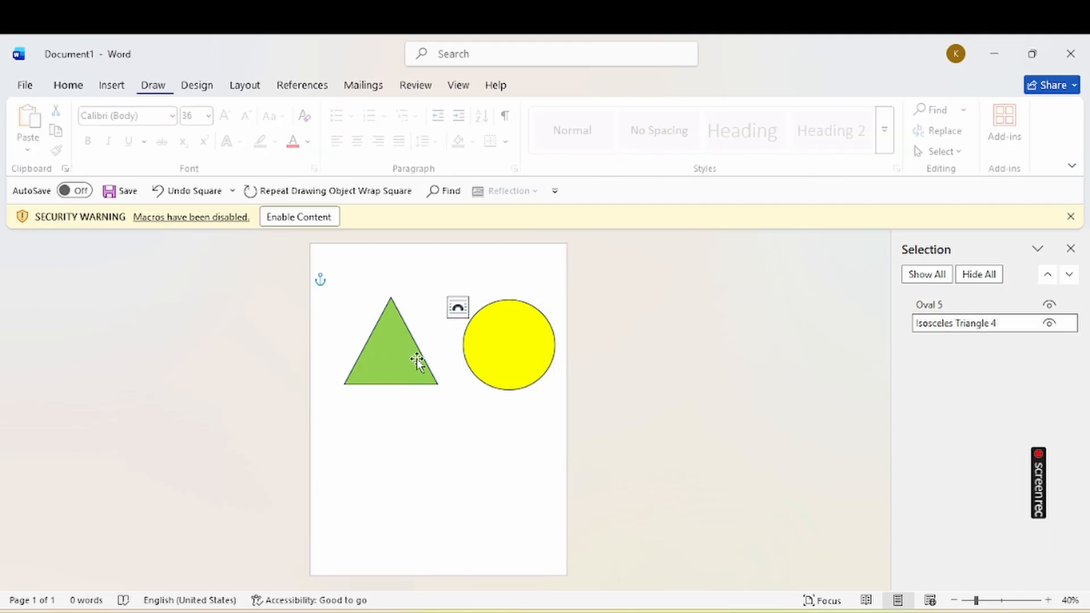
pyautogui.moveTo(502, 331); pyautogui.dragTo(475, 324)
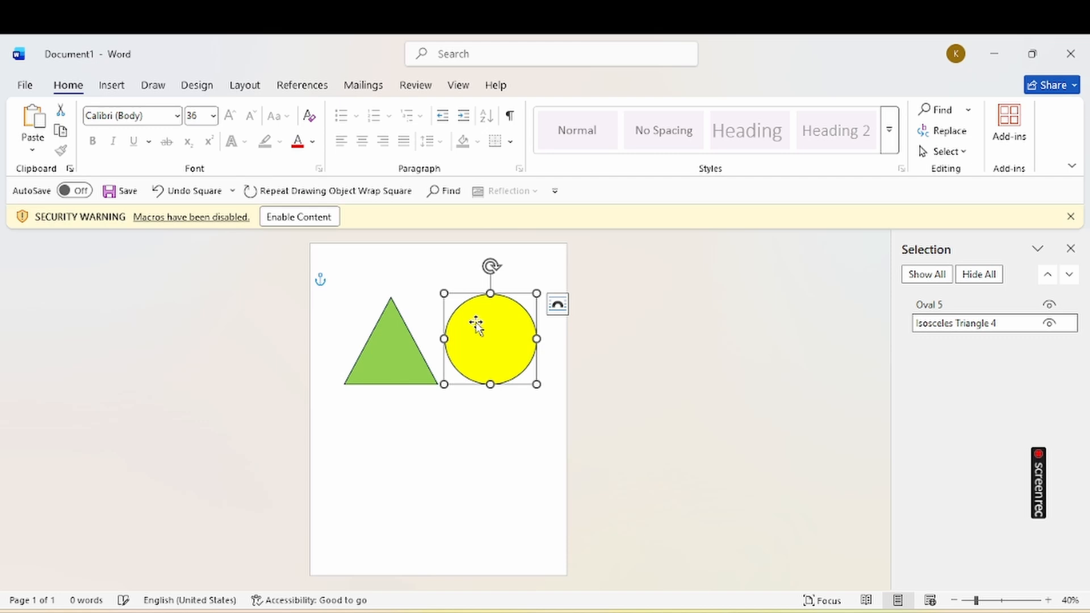
pyautogui.click(404, 434)
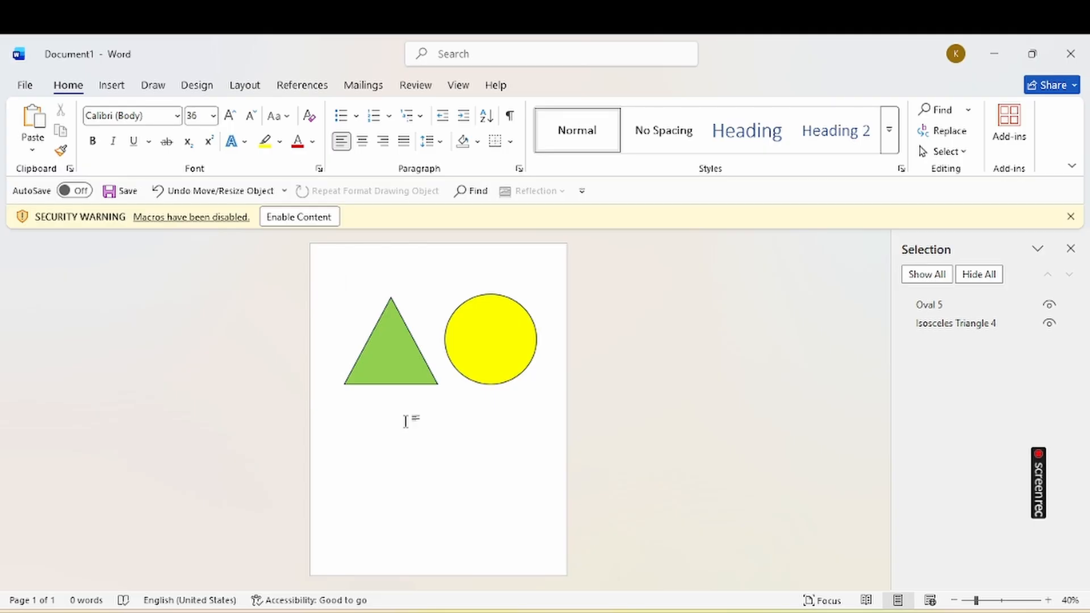
# Group the green triangle with the yellow circle and move the group down to the lower part of the page
pyautogui.click(396, 376)
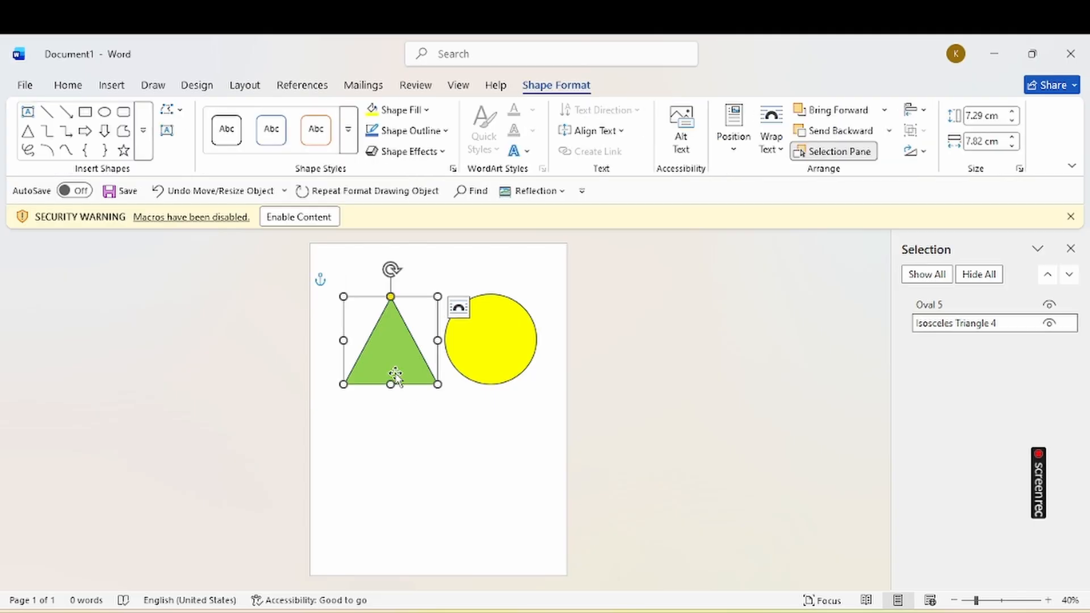
pyautogui.keyDown('shift'); pyautogui.click(489, 343); pyautogui.keyUp('shift')
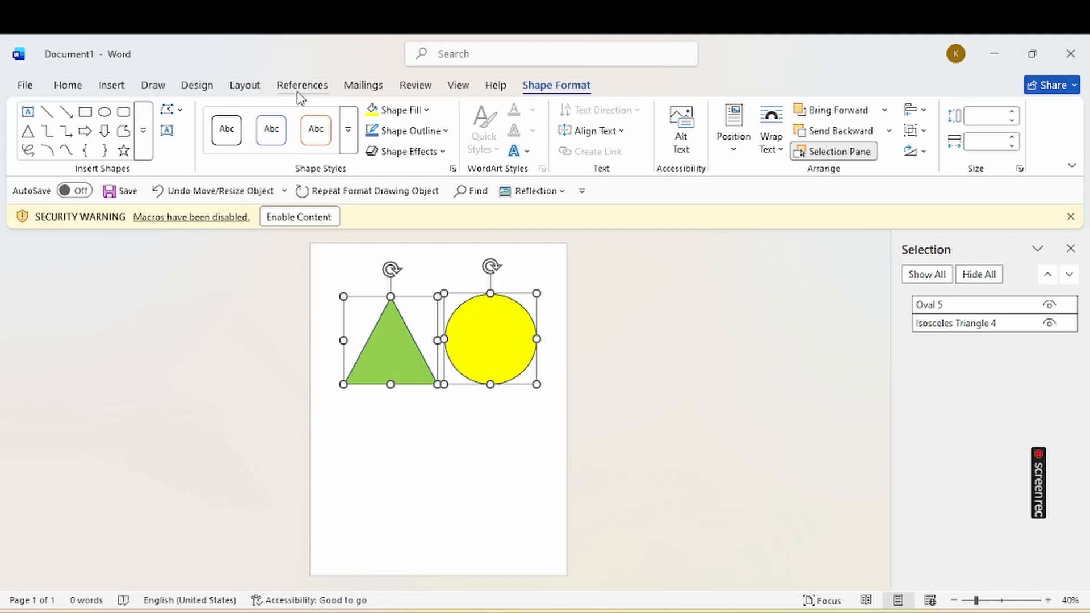
pyautogui.click(252, 92)
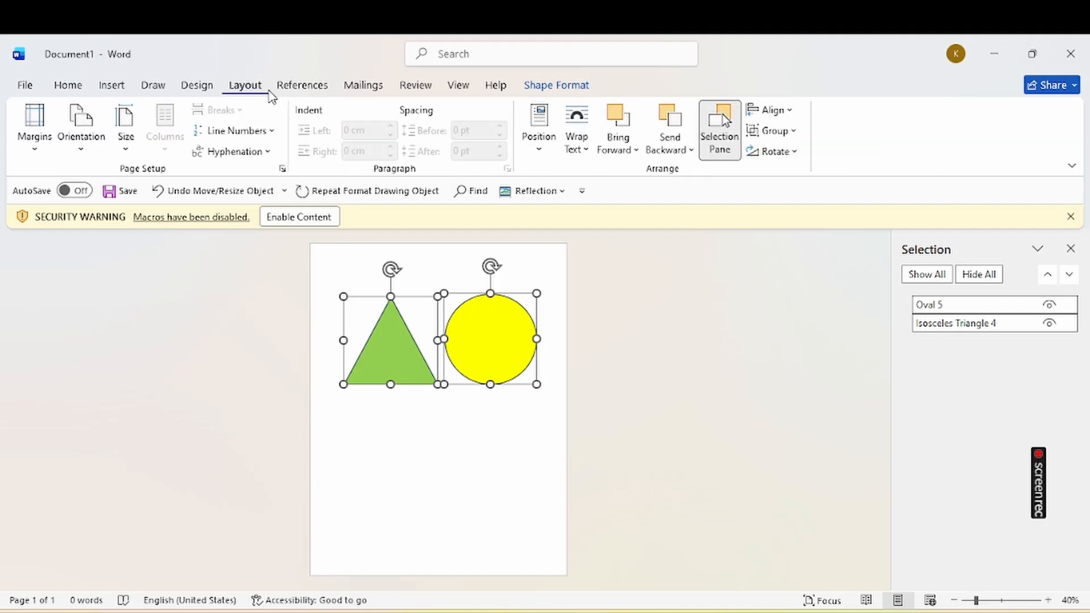
pyautogui.click(775, 132)
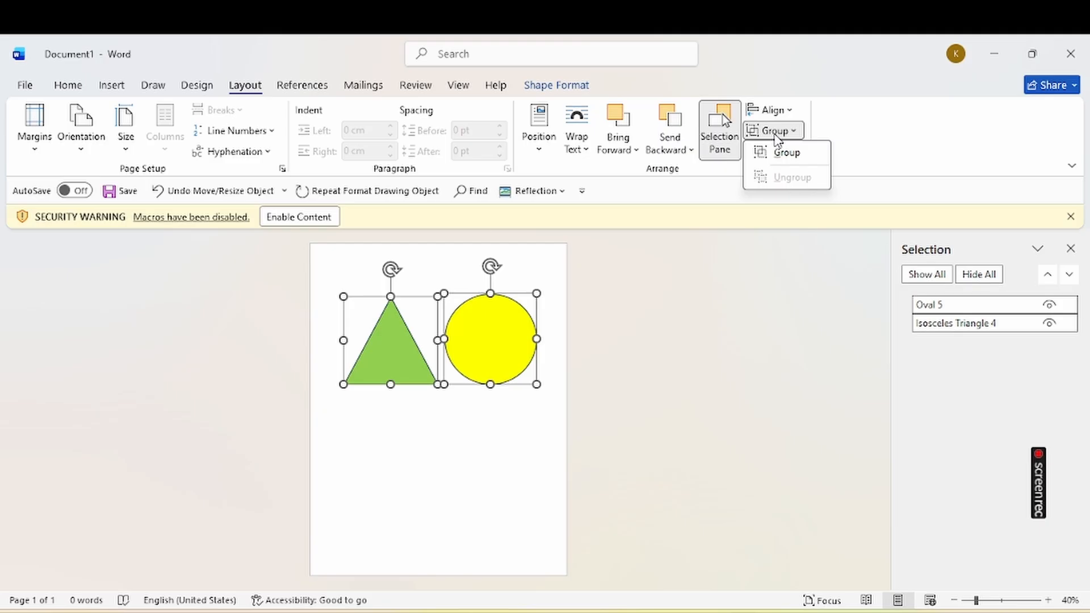
pyautogui.click(783, 154)
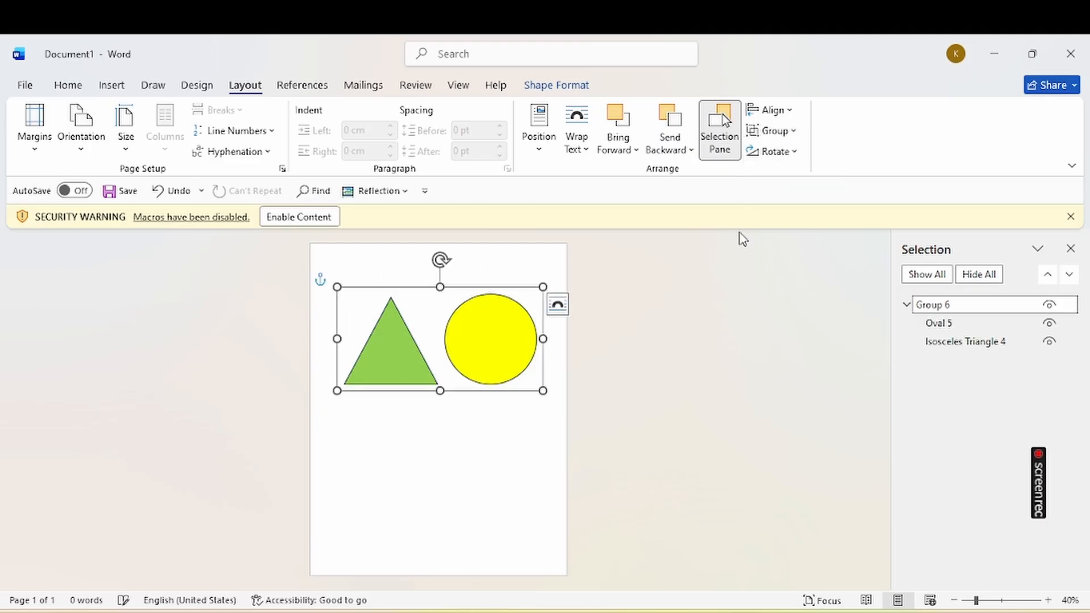
pyautogui.moveTo(477, 343); pyautogui.dragTo(473, 492)
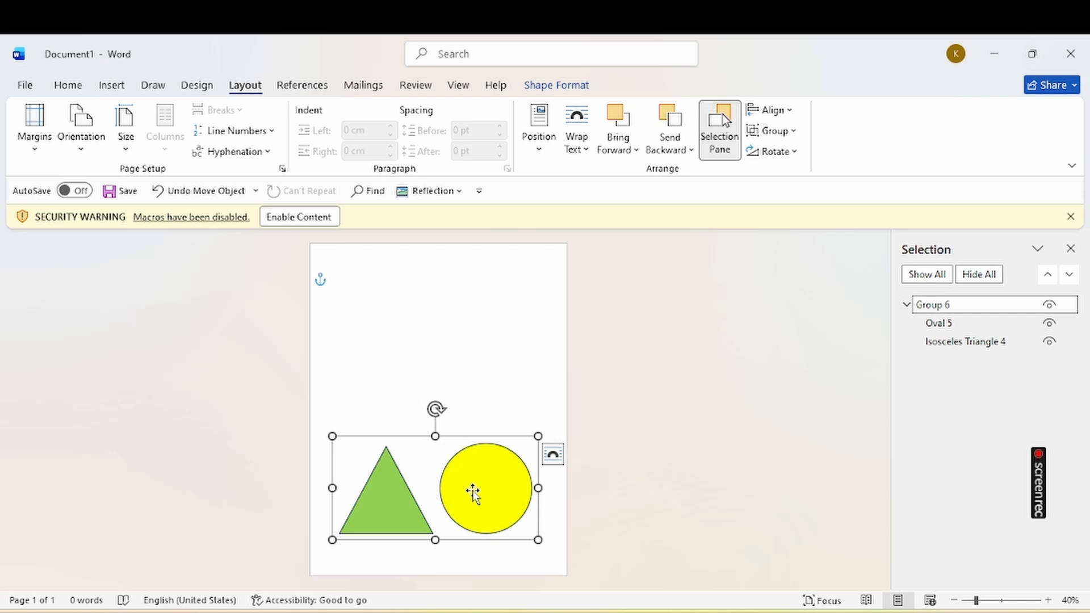
pyautogui.press('Escape')
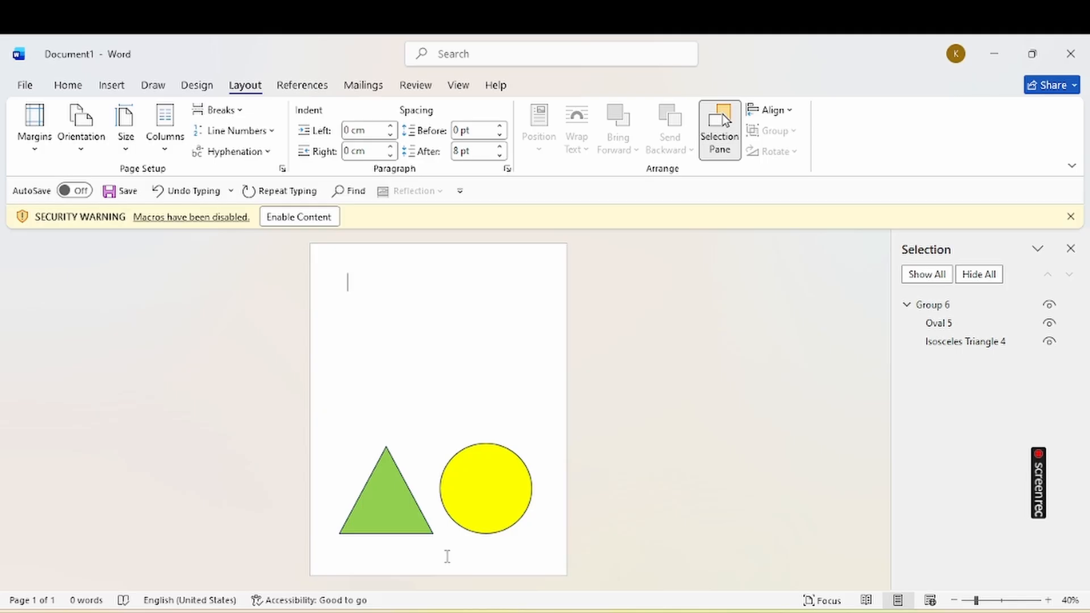
# Ungroup the triangle and circle and move both shapes back up to the upper part of the page
pyautogui.click(455, 507)
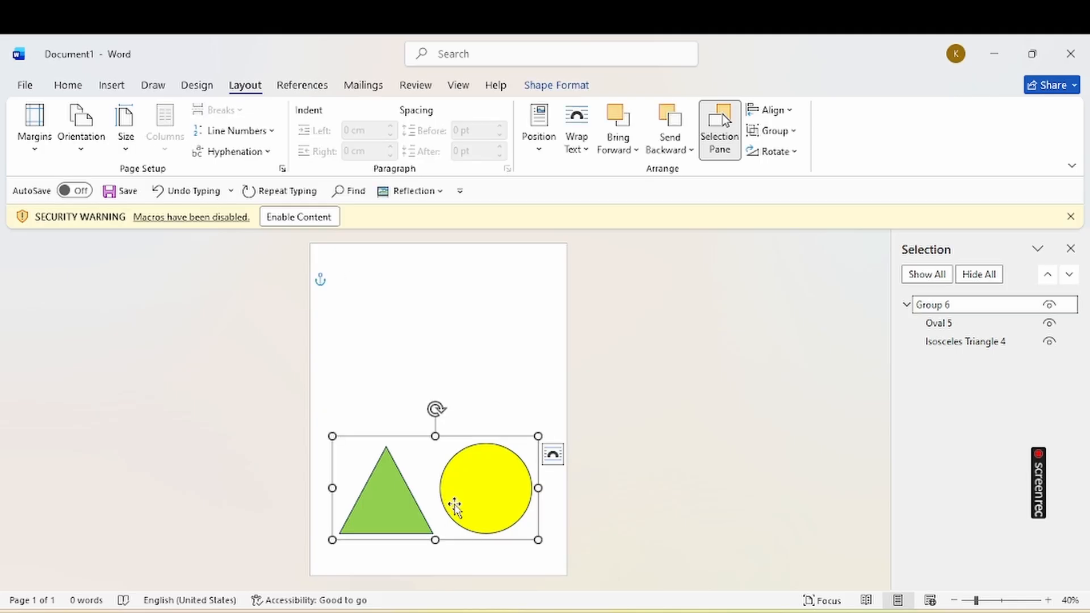
pyautogui.click(795, 134)
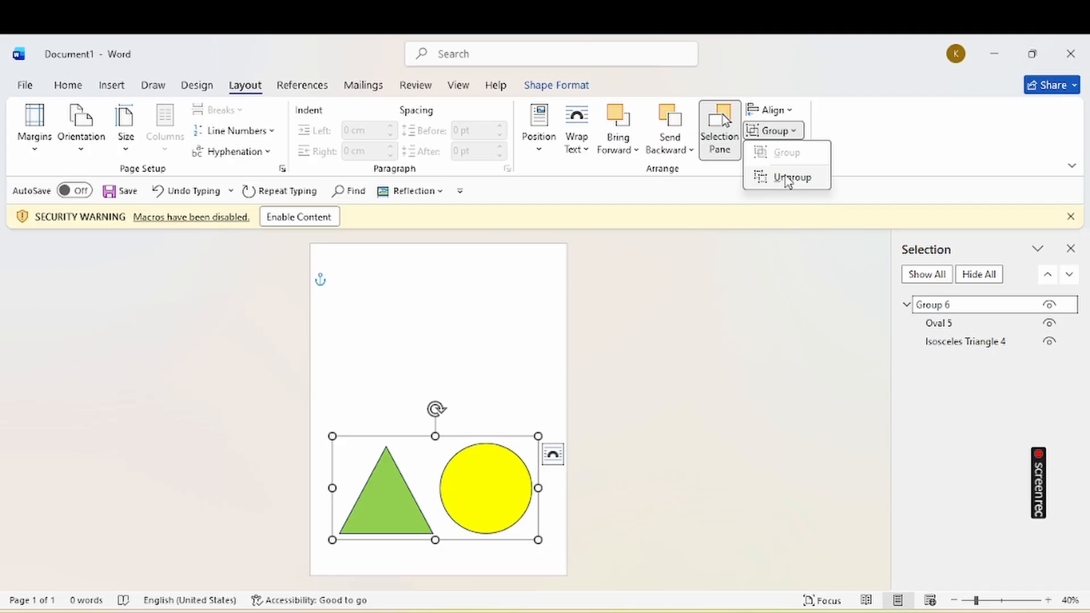
pyautogui.click(788, 180)
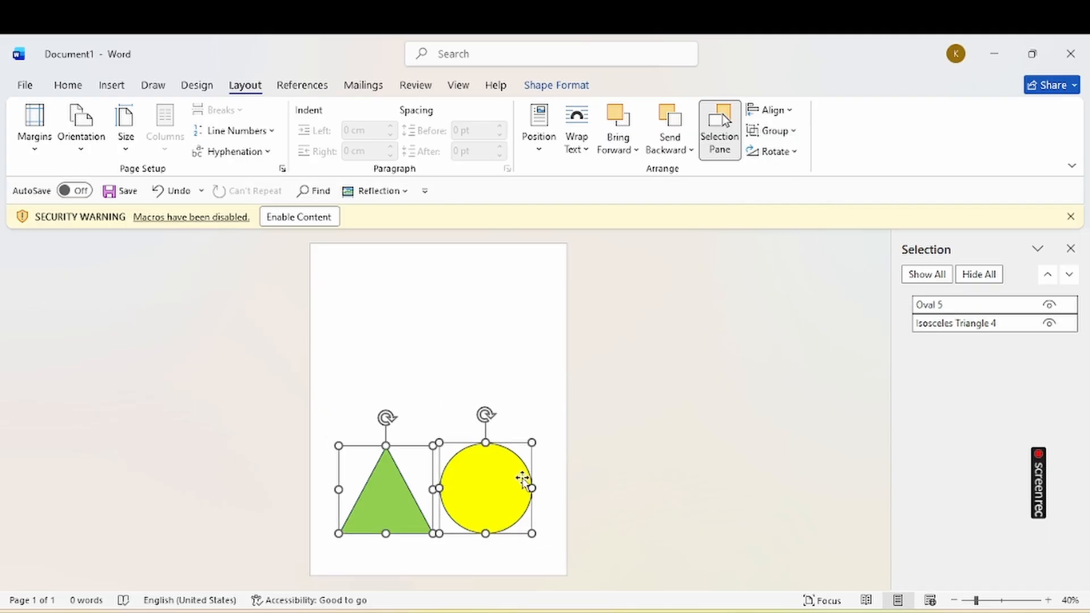
pyautogui.moveTo(522, 478); pyautogui.dragTo(517, 373)
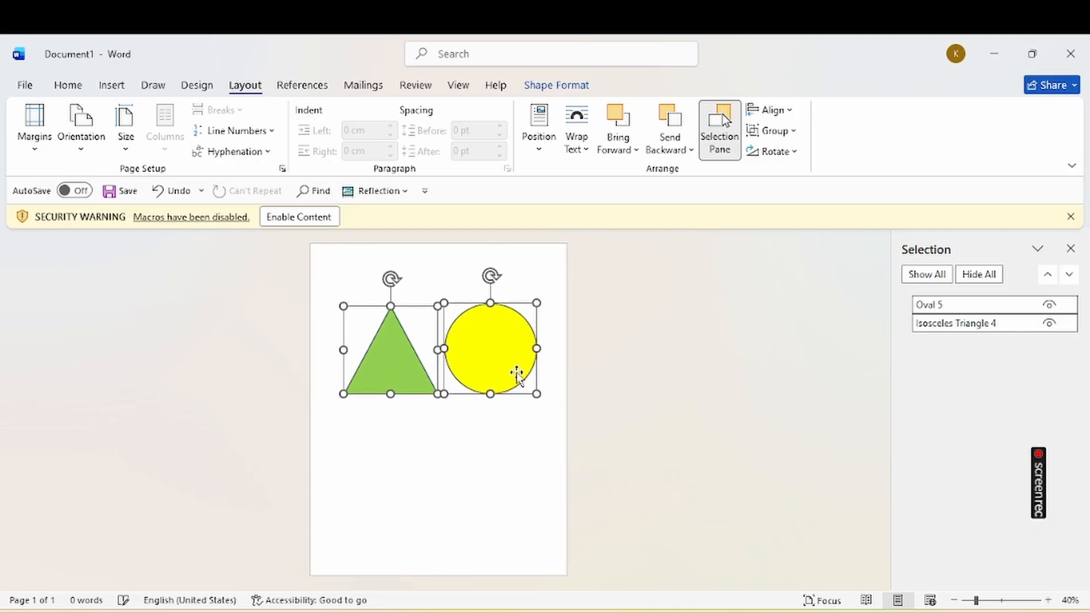
# Delete the green triangle and the yellow circle from the page
pyautogui.click(795, 132)
pyautogui.click(497, 342)
pyautogui.press('Delete')
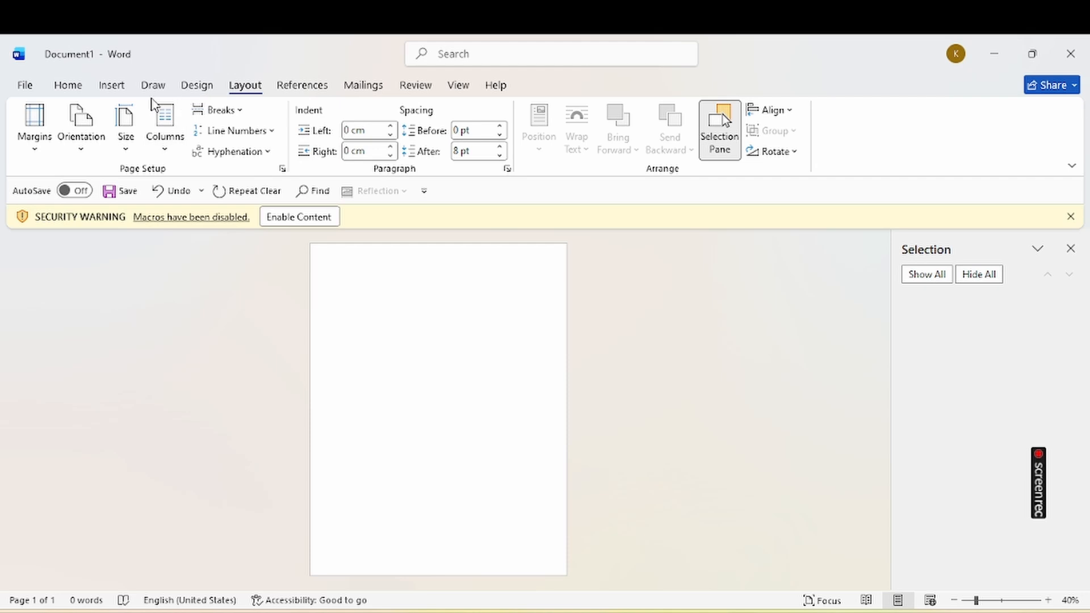
# Insert a screenshot picture from this device's Screenshots folder at the start of the empty page
pyautogui.click(112, 87)
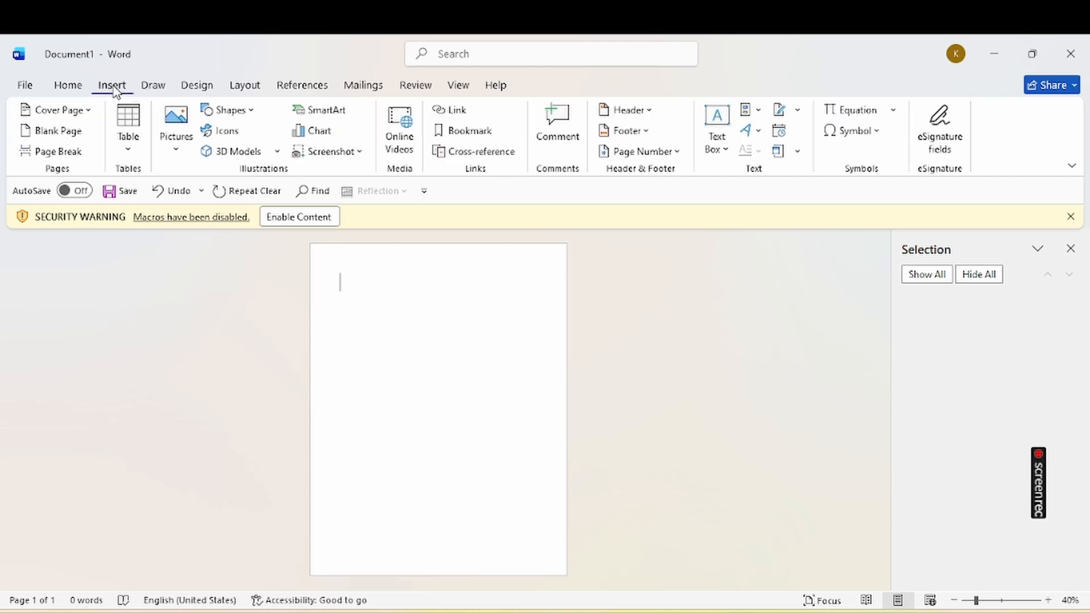
pyautogui.click(177, 150)
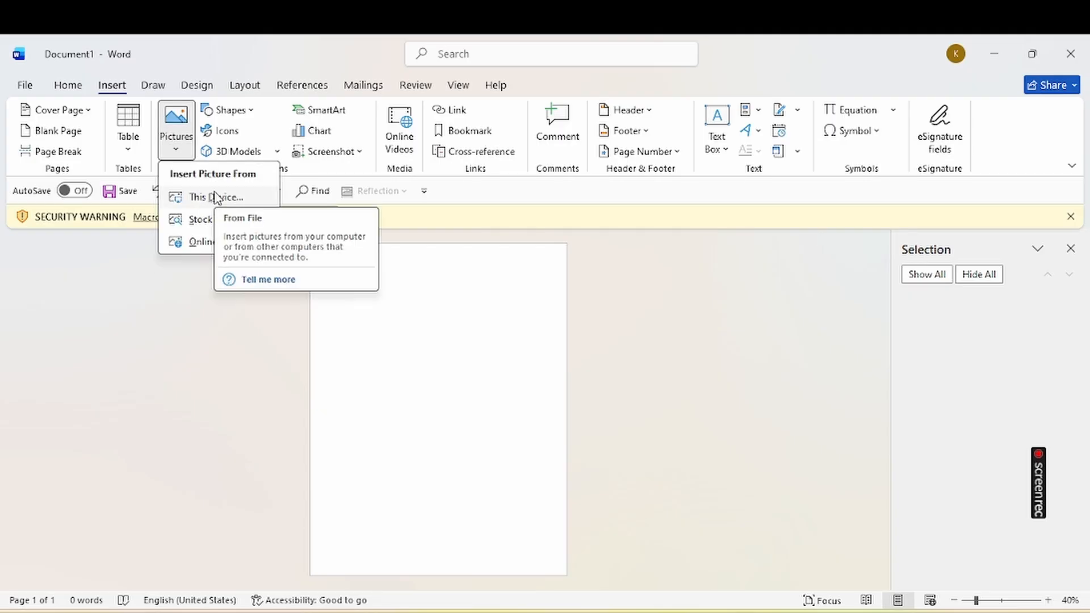
pyautogui.click(215, 197)
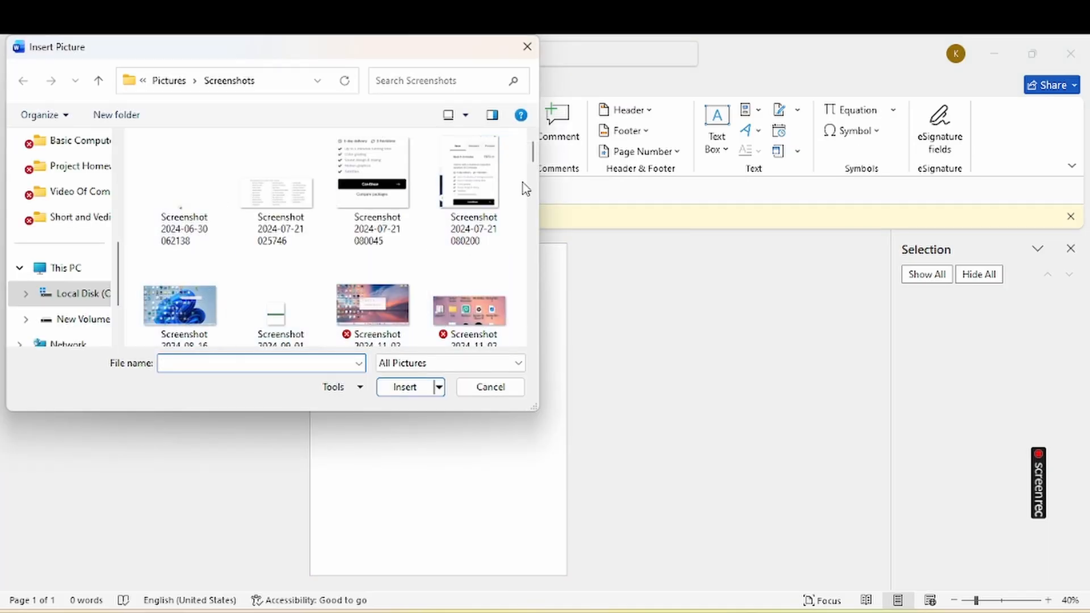
pyautogui.moveTo(534, 157); pyautogui.dragTo(529, 189)
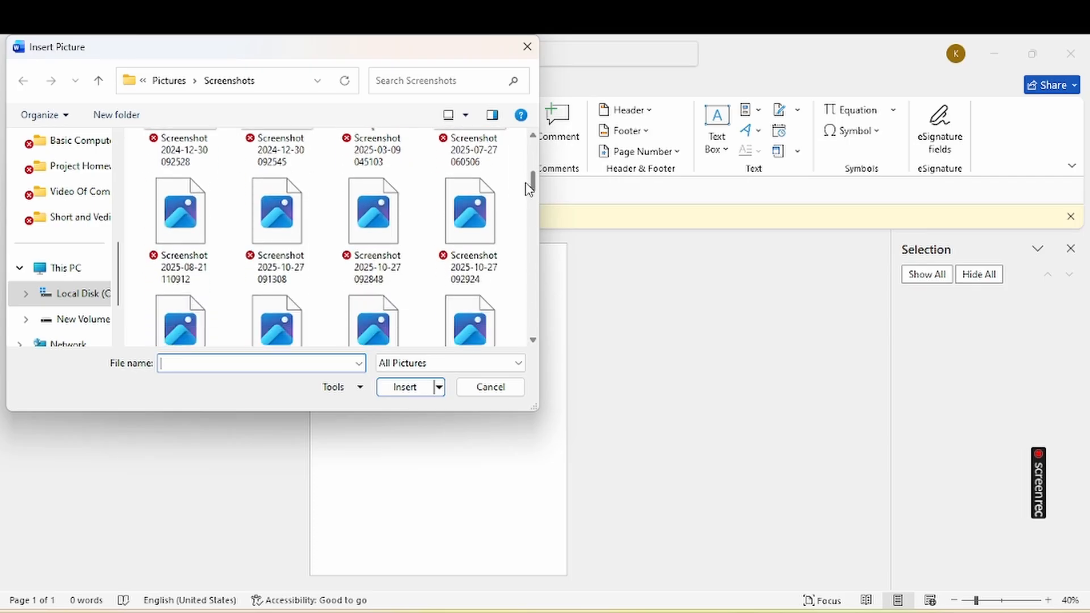
pyautogui.click(462, 235)
pyautogui.click(404, 387)
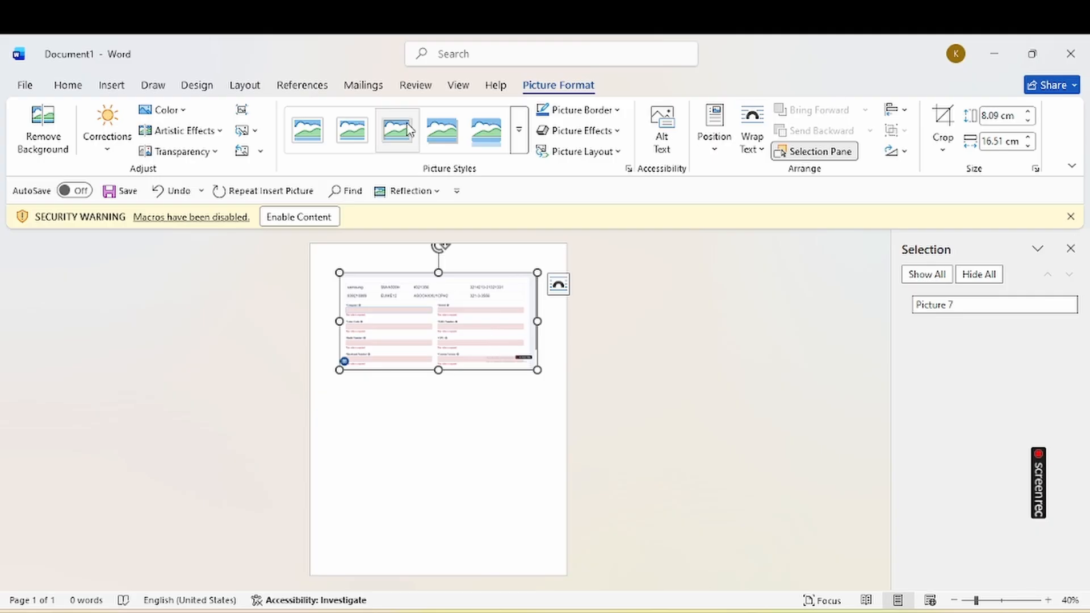
# Flip the inserted picture horizontally
pyautogui.click(244, 86)
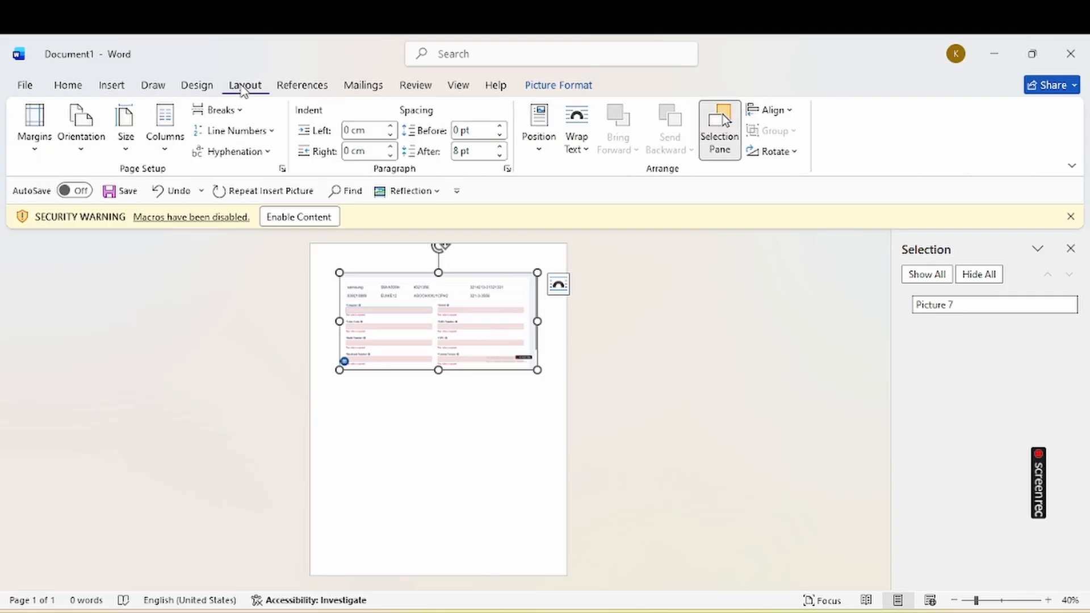
pyautogui.click(791, 152)
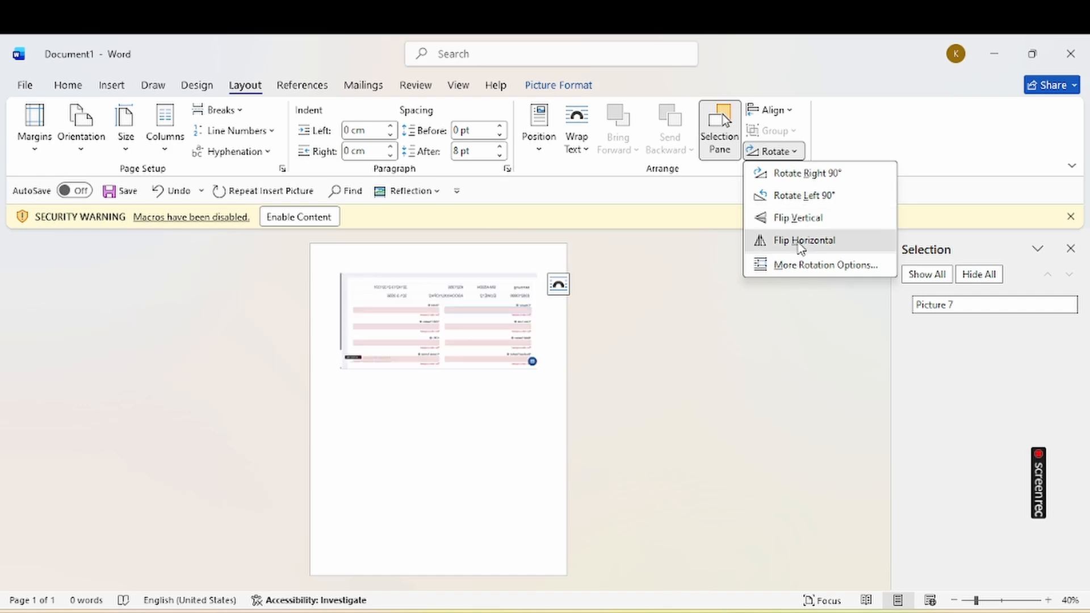
pyautogui.click(799, 245)
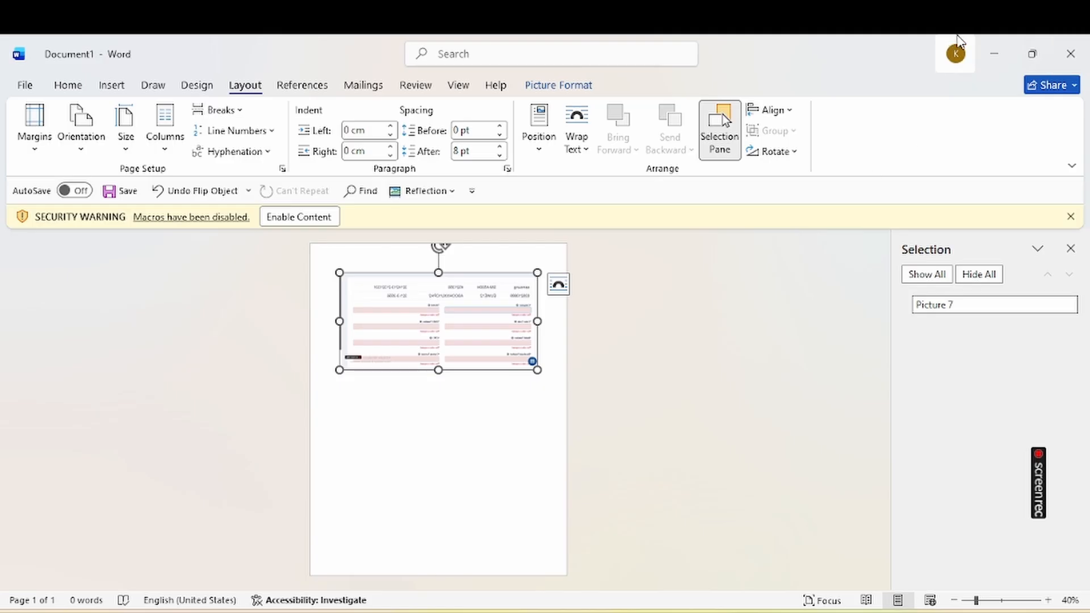
pyautogui.click(993, 53)
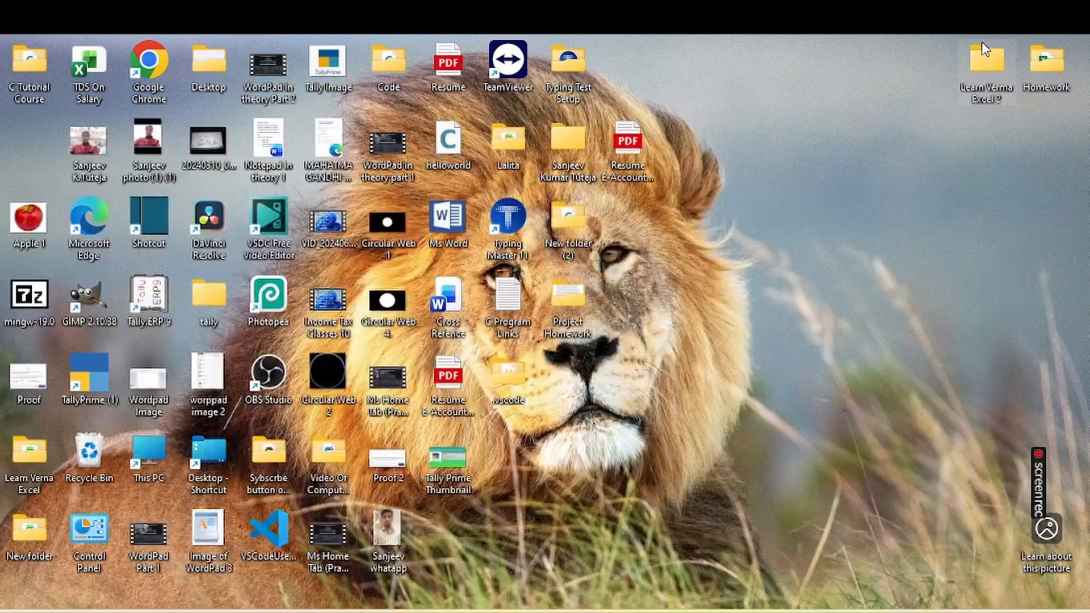
pyautogui.click(781, 612)
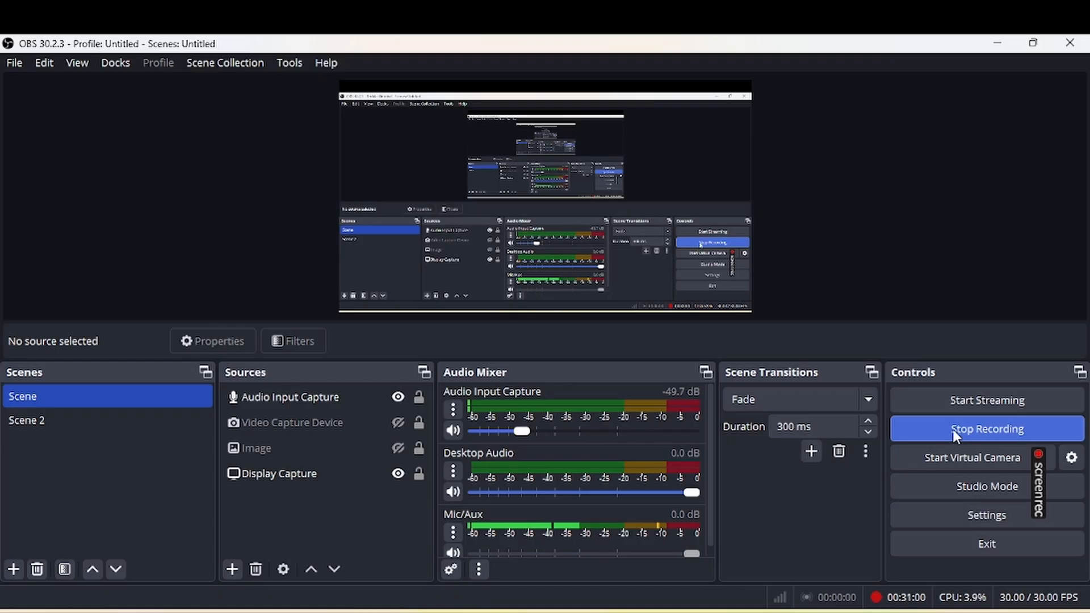
pyautogui.click(953, 429)
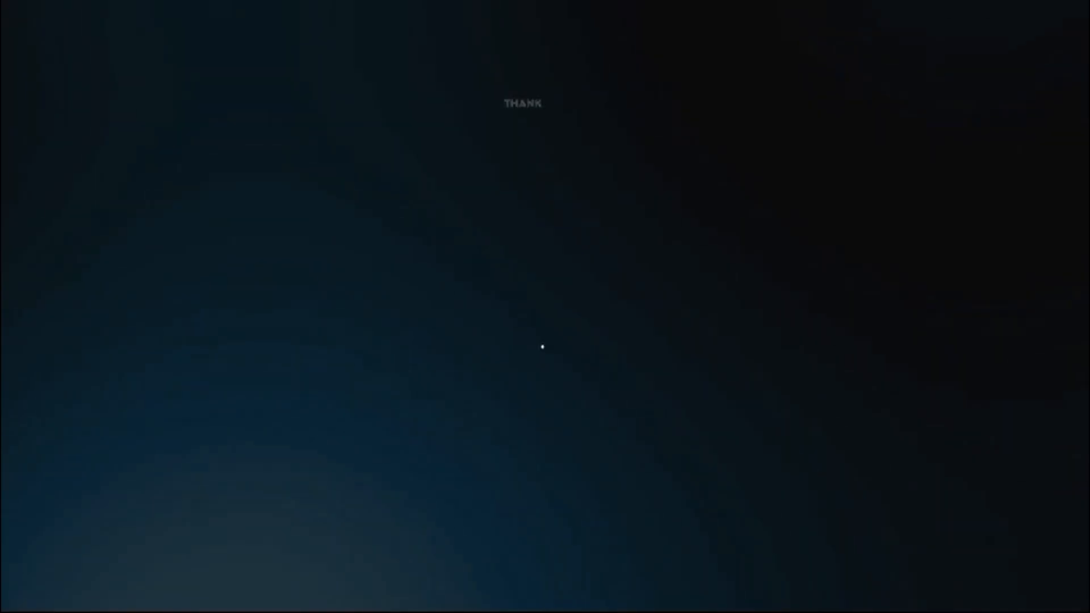